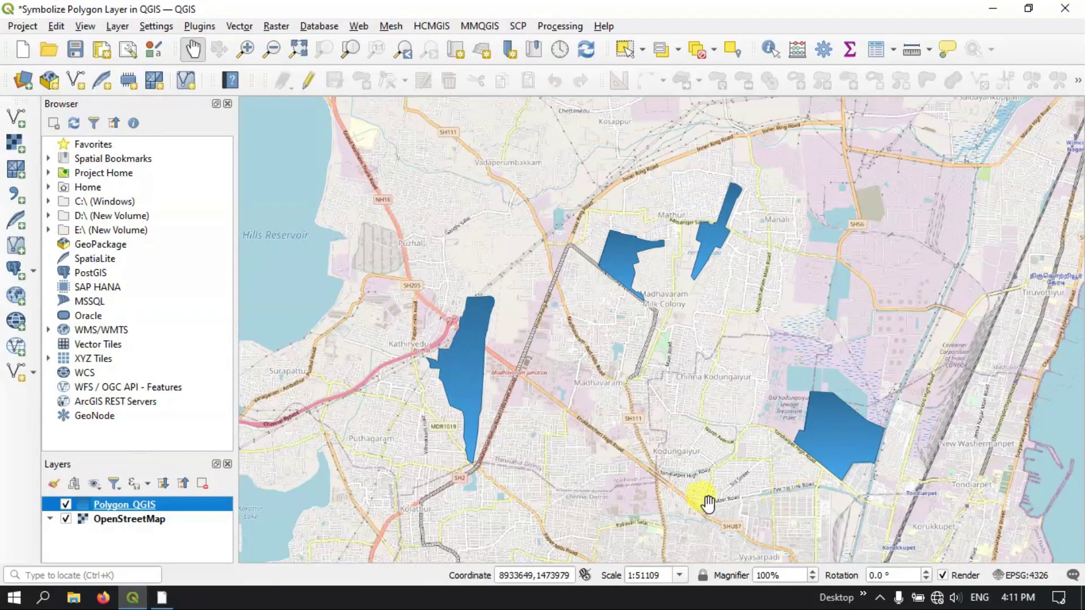
- Open the symbology settings in the Polygon_QGIS layer's properties
right_click(192, 509)
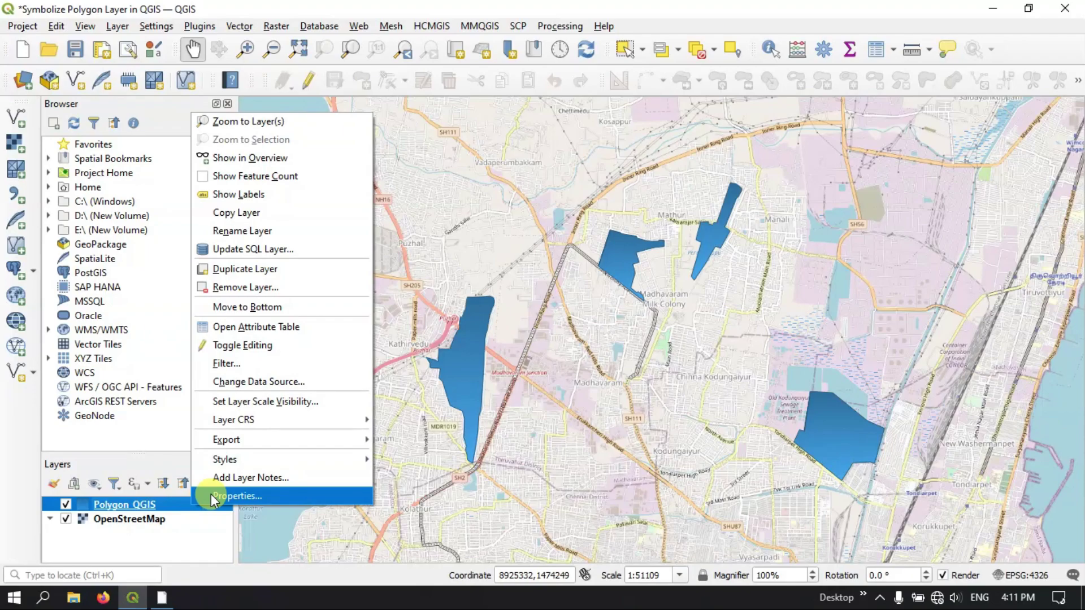
click(211, 496)
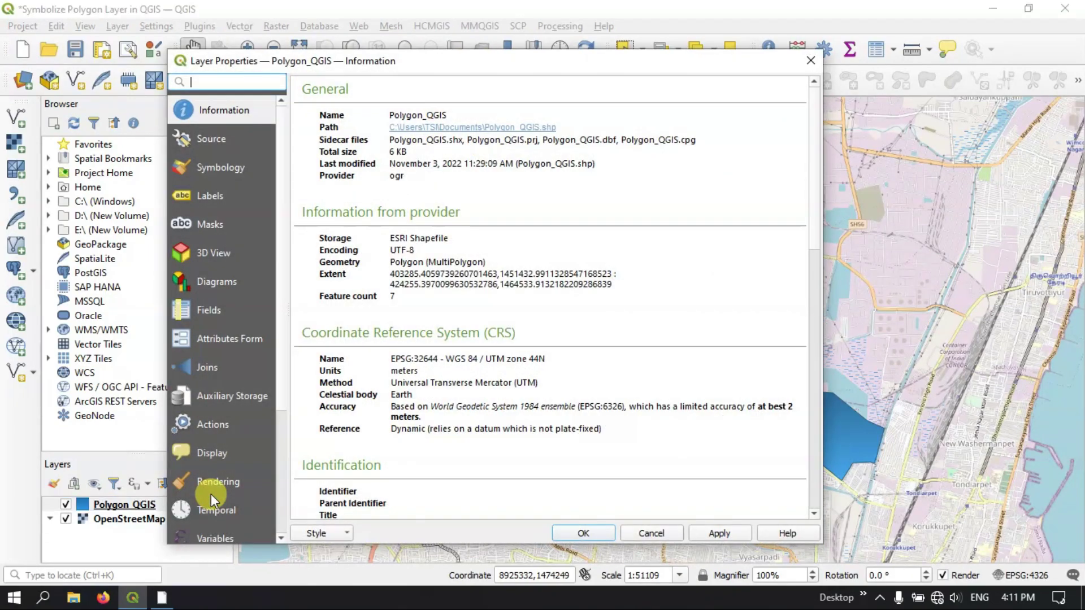
scroll(217, 241, down, 3)
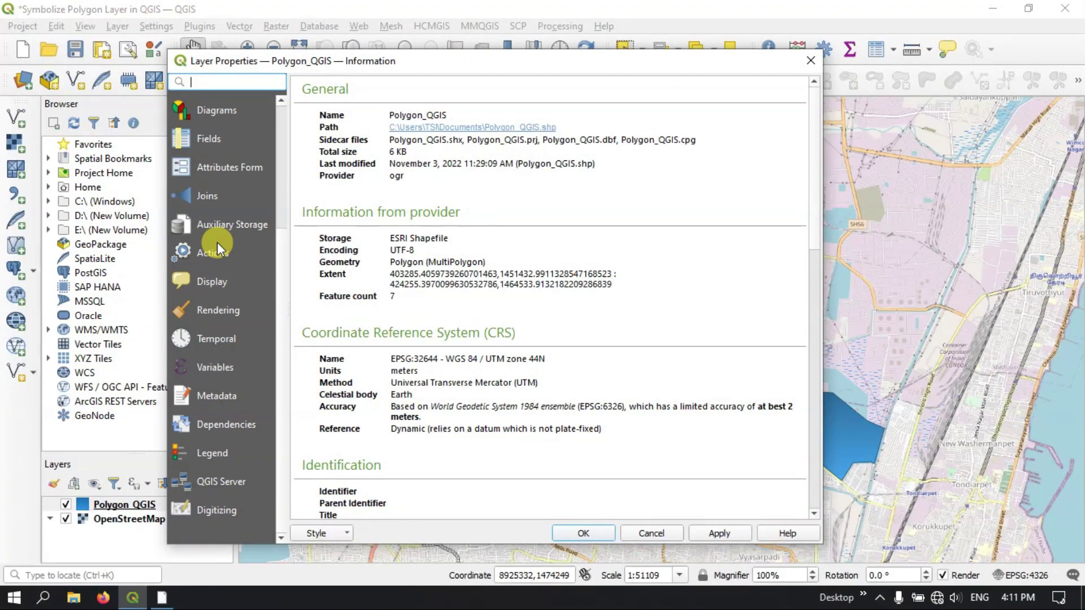
scroll(217, 242, up, 3)
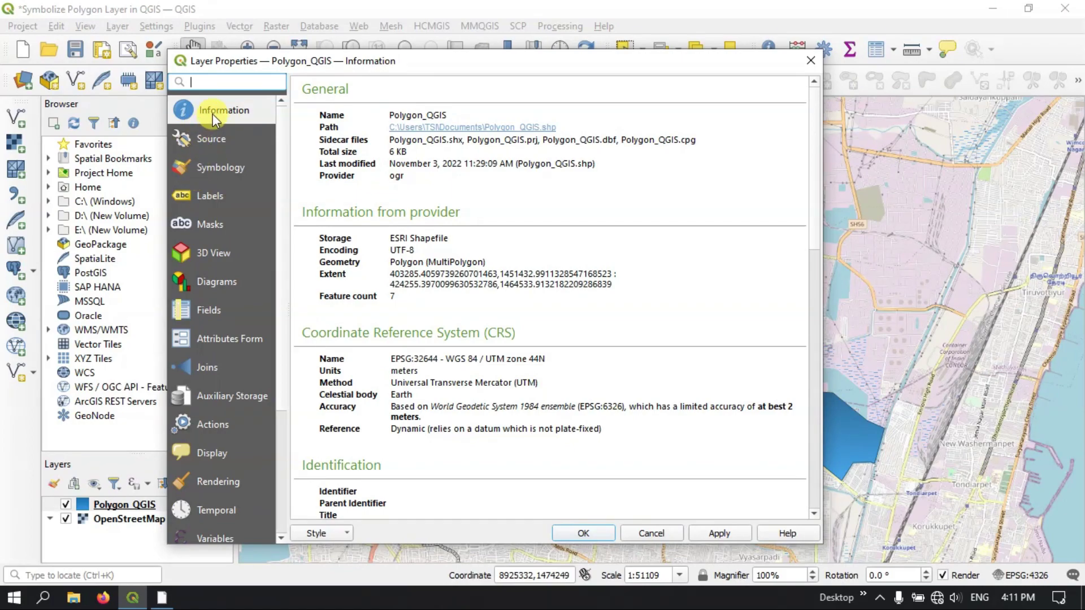
click(209, 138)
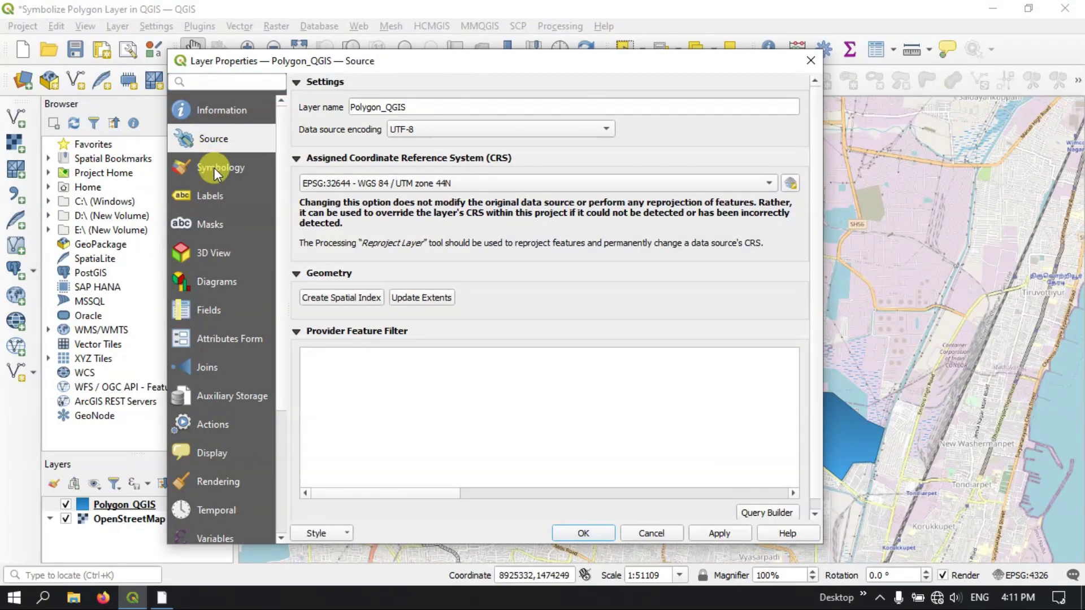
click(216, 169)
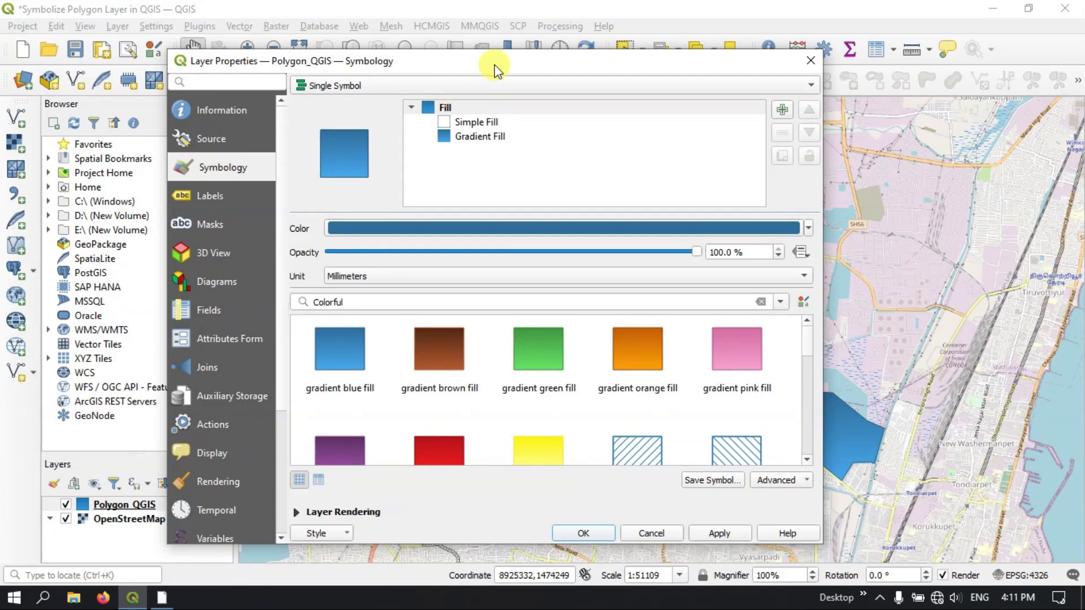
drag(511, 60, 544, 40)
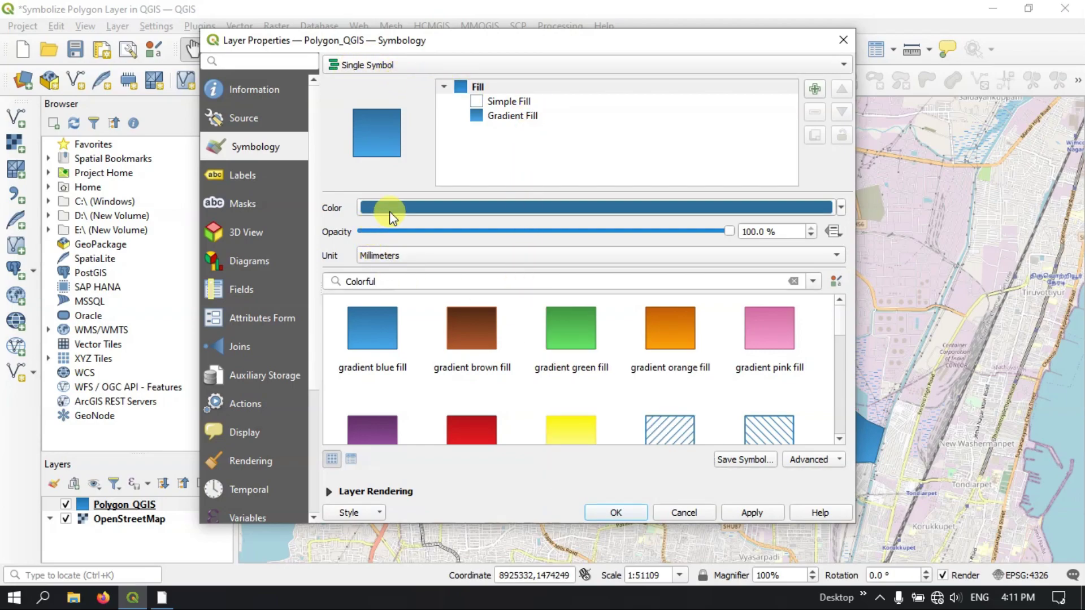
- Set the polygon symbol's colour to pale teal, #92dacf
click(842, 208)
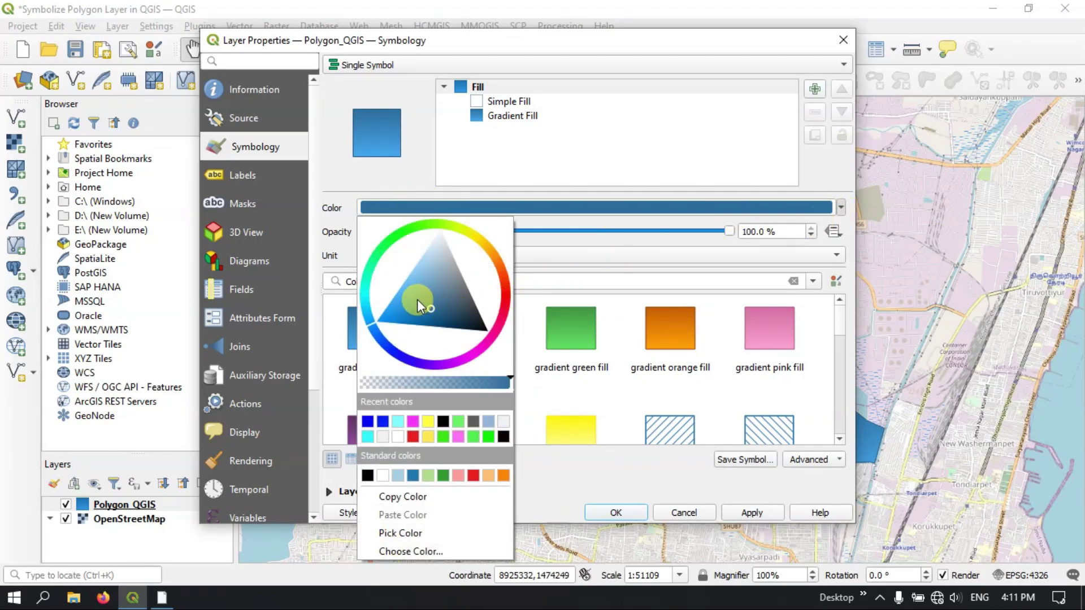
mouse_move(369, 281)
mouse_down()
mouse_move(405, 296)
mouse_move(389, 287)
mouse_move(444, 272)
mouse_up()
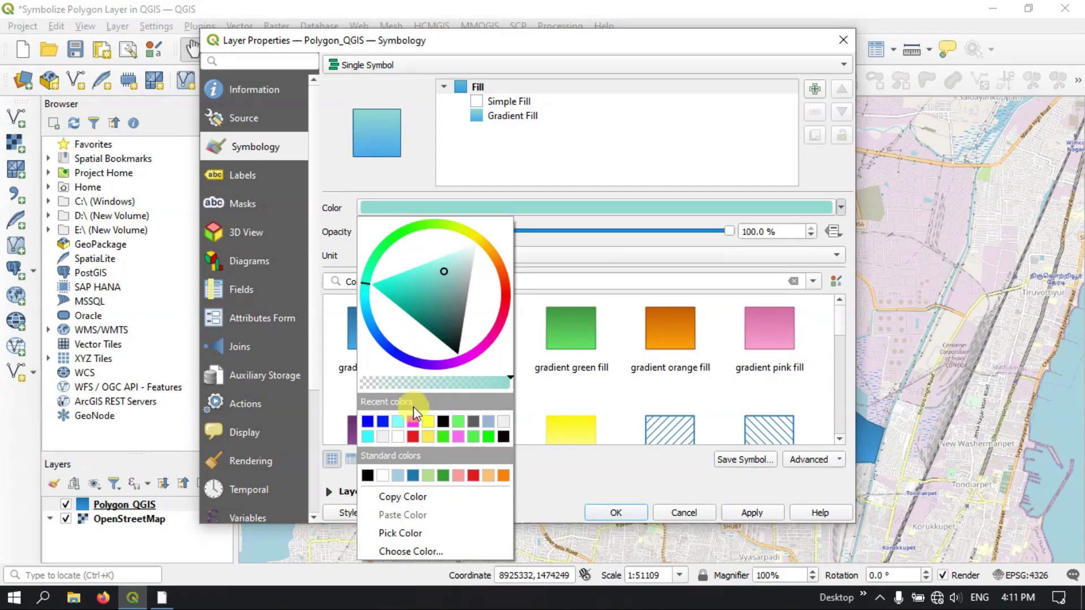
- Pick magenta #f223e1 in the full colour selector and store it as a custom colour swatch
click(417, 557)
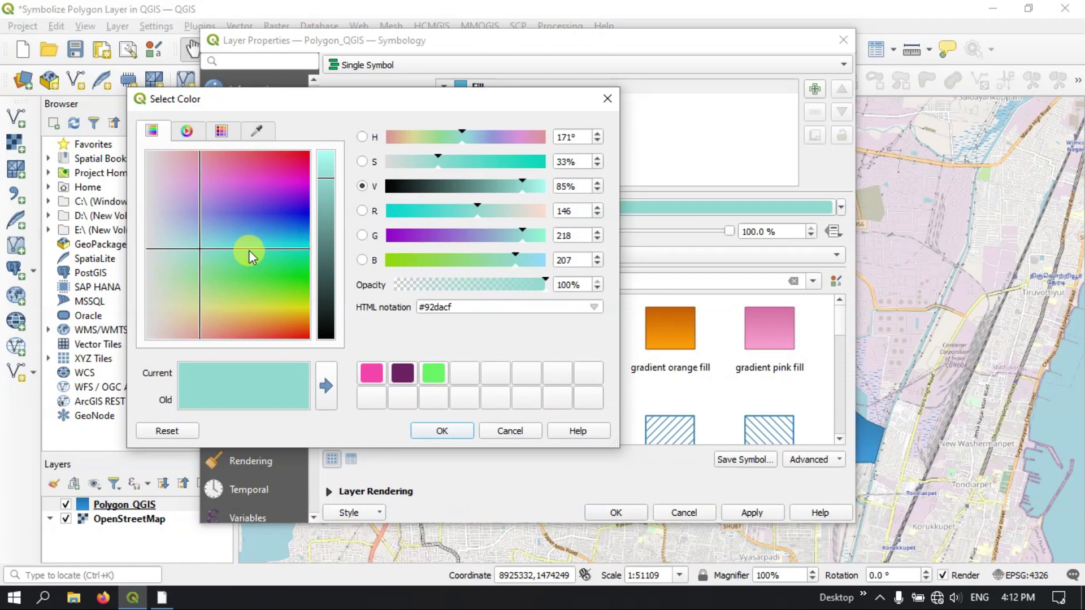
click(279, 175)
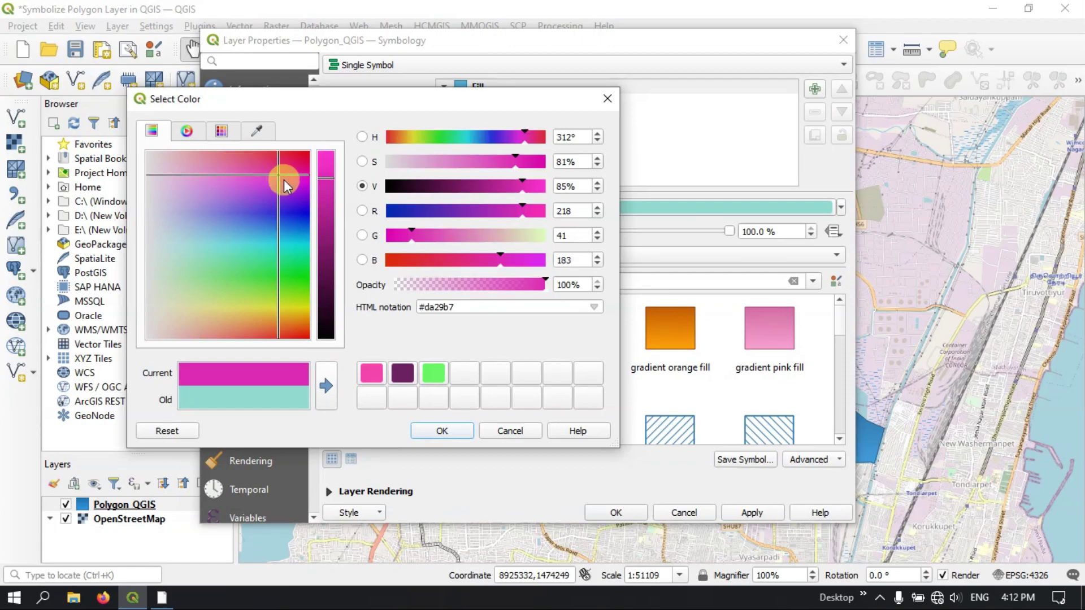
drag(279, 174, 327, 161)
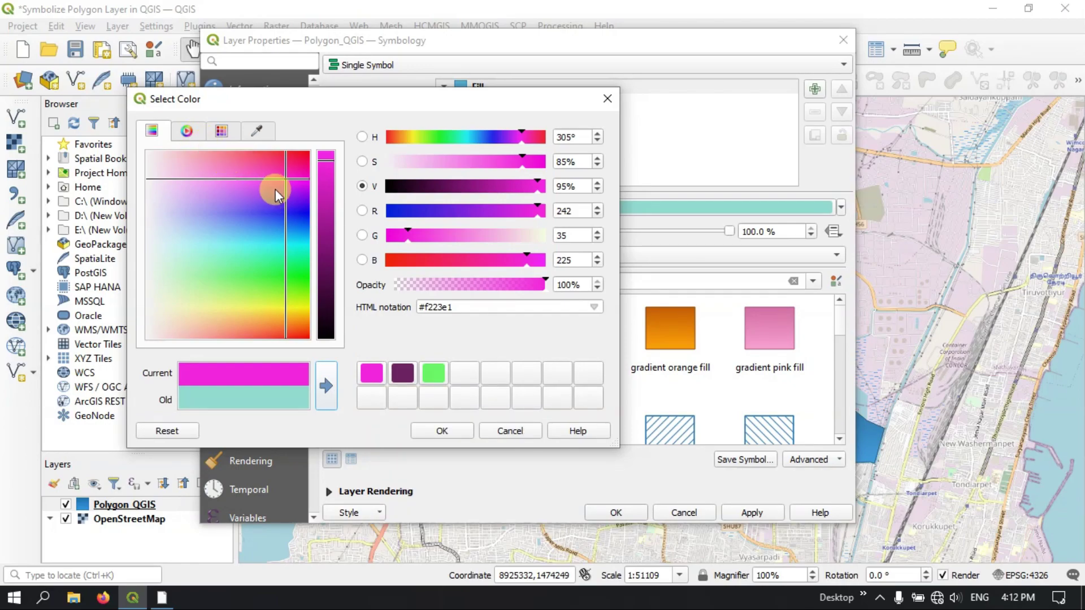
- Pick bright green #18f82b on the colour wheel and store it as a custom colour swatch
click(190, 131)
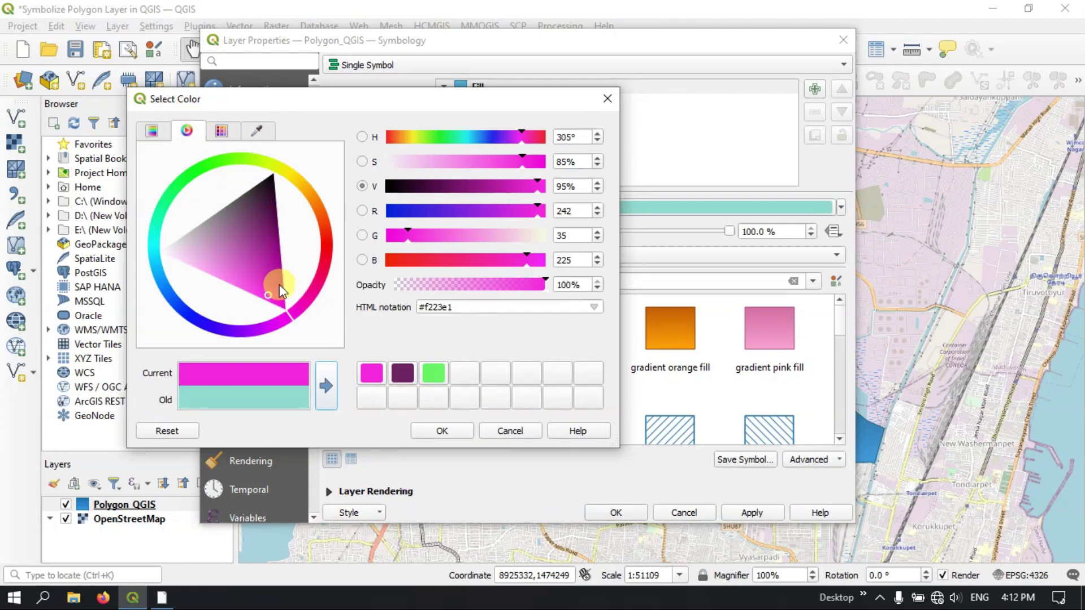
click(189, 174)
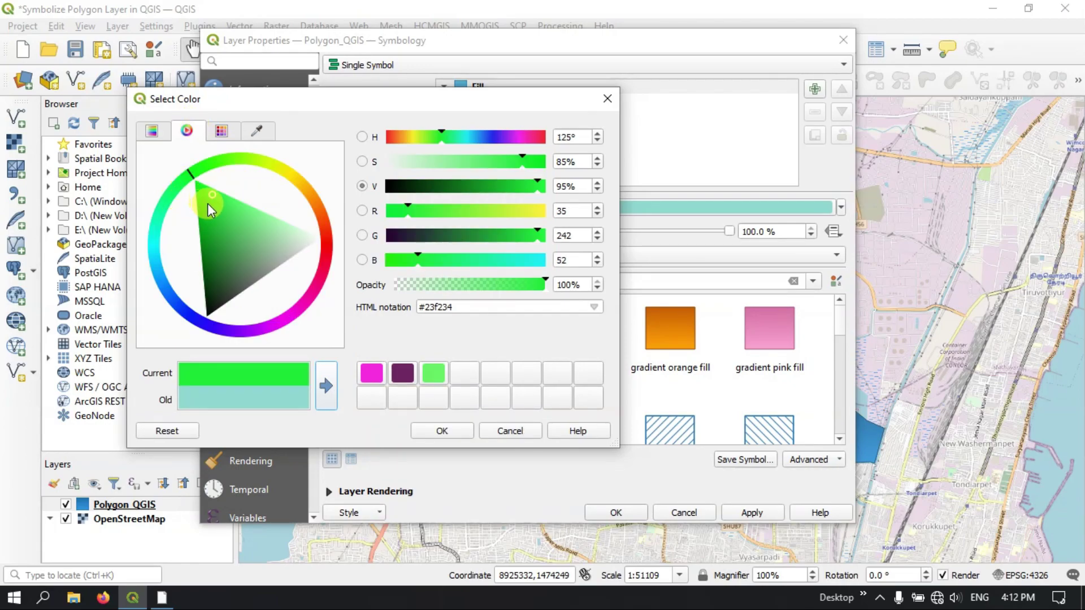
mouse_move(212, 196)
mouse_down()
mouse_move(210, 231)
mouse_move(198, 191)
mouse_move(208, 191)
mouse_up()
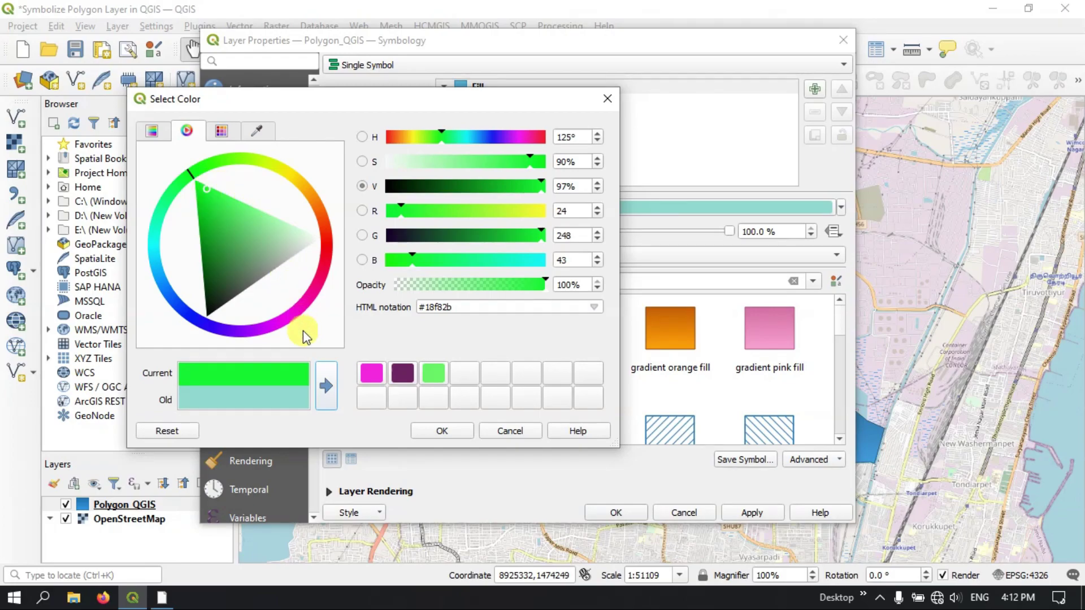
click(327, 375)
- Examine the predefined colour palettes: new layer colors, recent colors and standard colors
click(222, 133)
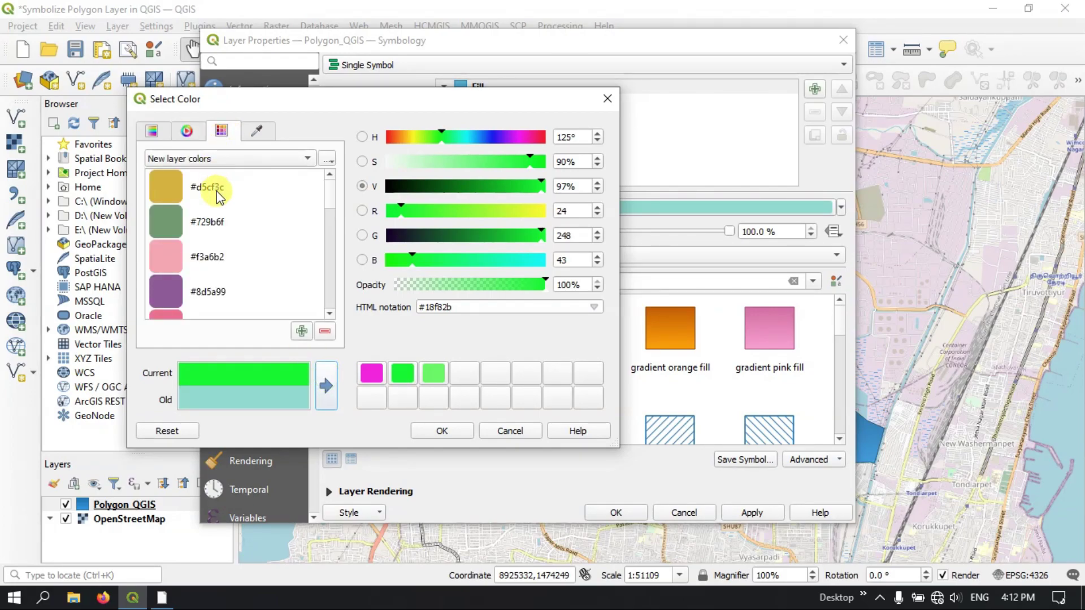
scroll(209, 240, down, 5)
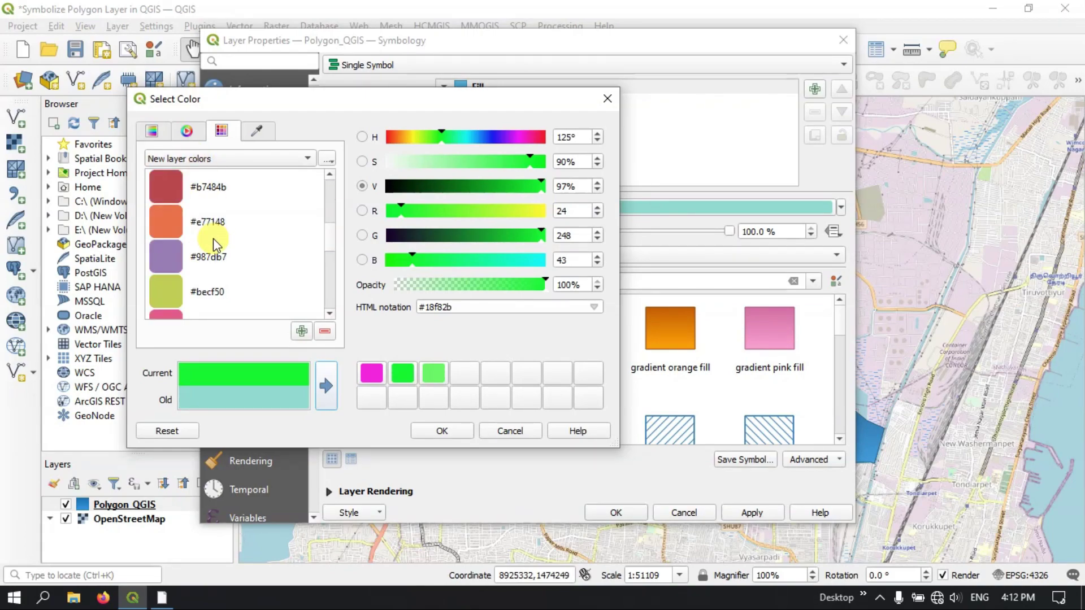
scroll(206, 246, up, 5)
click(221, 159)
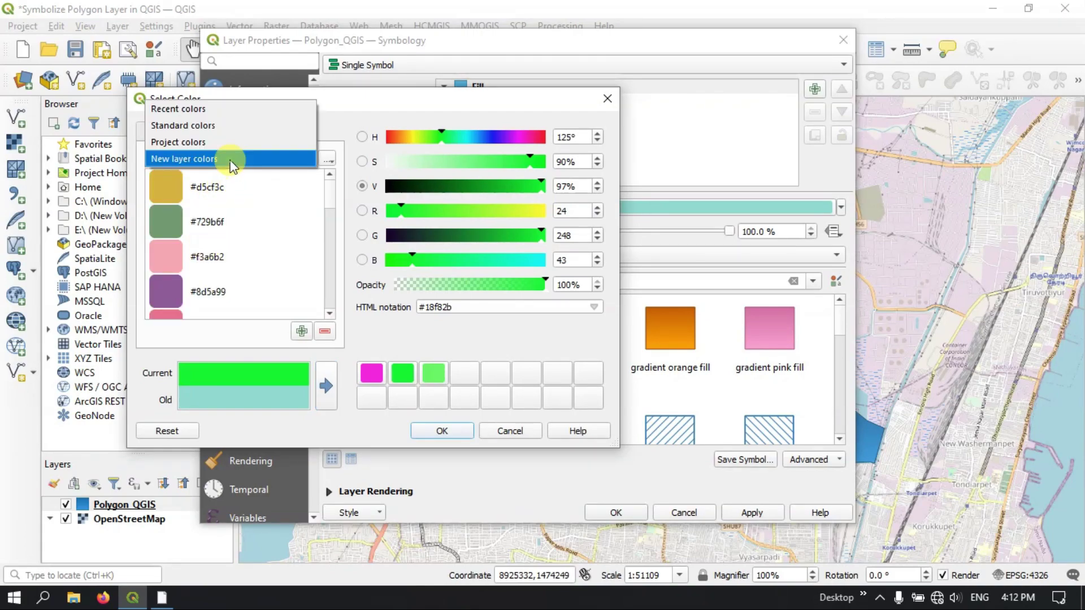
click(194, 110)
scroll(235, 241, down, 3)
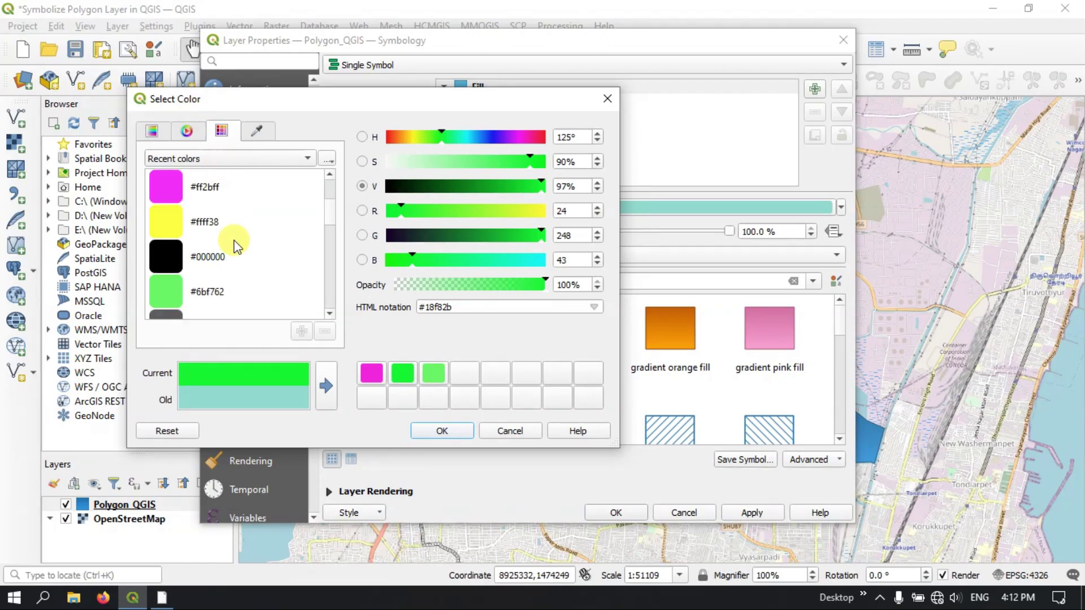
scroll(235, 242, up, 3)
click(233, 157)
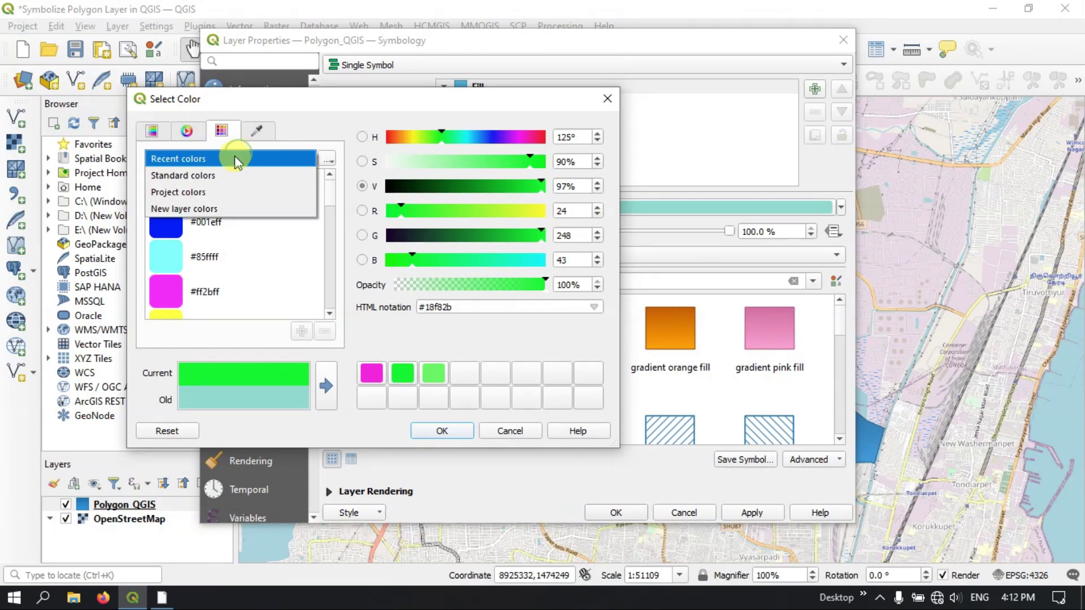
click(223, 175)
scroll(218, 235, down, 5)
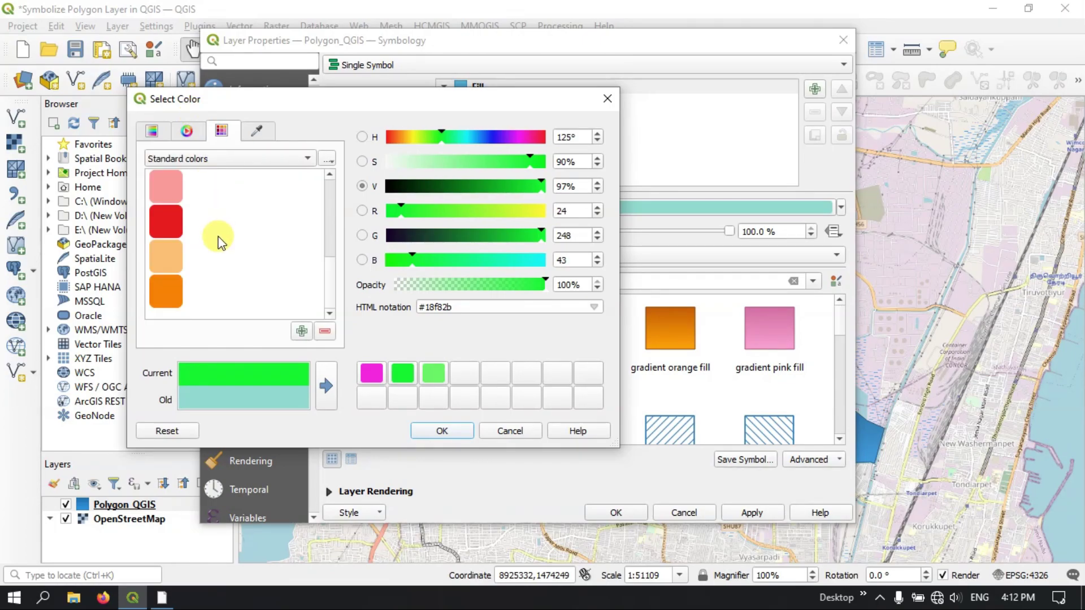
scroll(218, 236, up, 3)
click(213, 160)
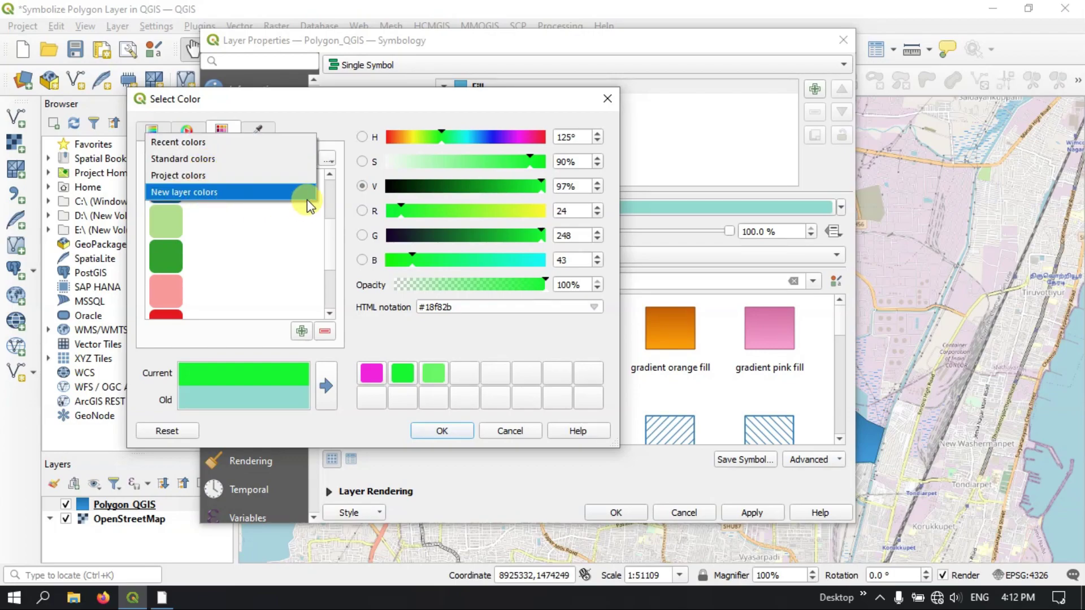
click(347, 116)
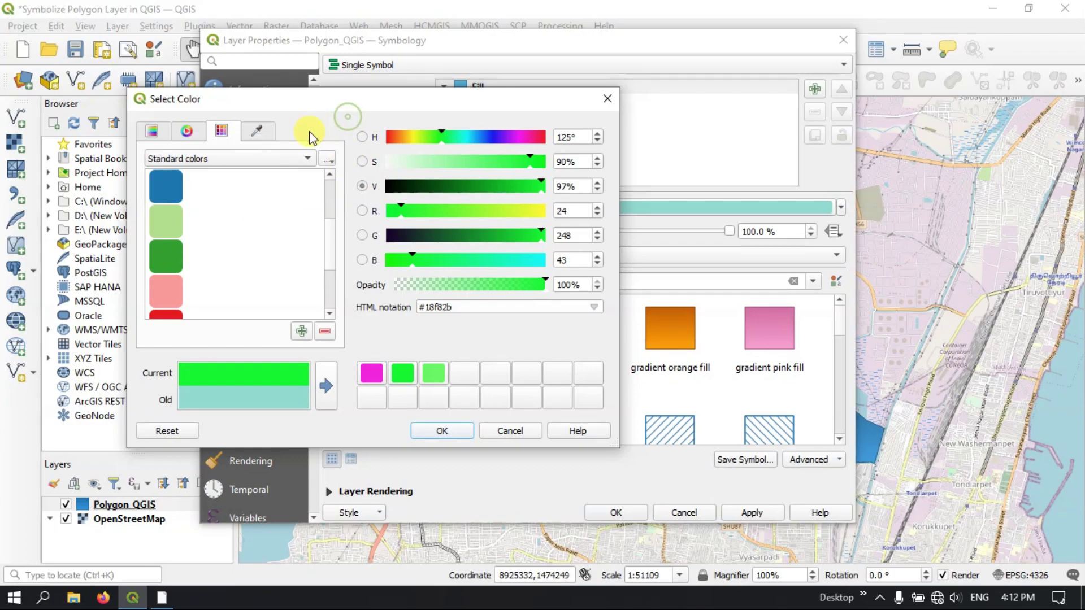
- Sample the blue #3c8ecb from the polygon on the map, store it as a custom swatch and use it as the symbol colour
click(258, 134)
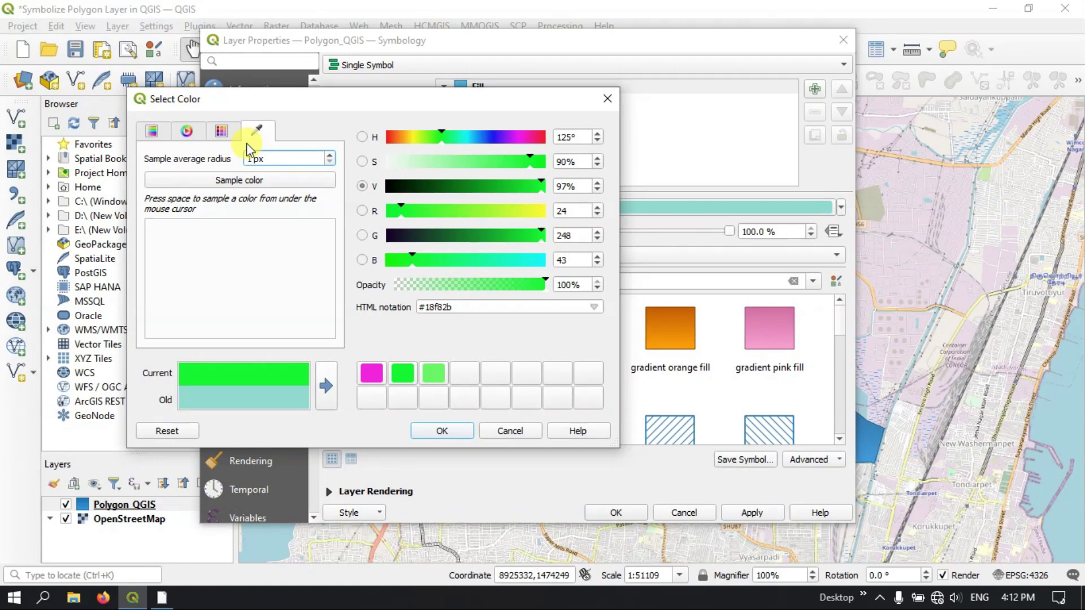
click(232, 188)
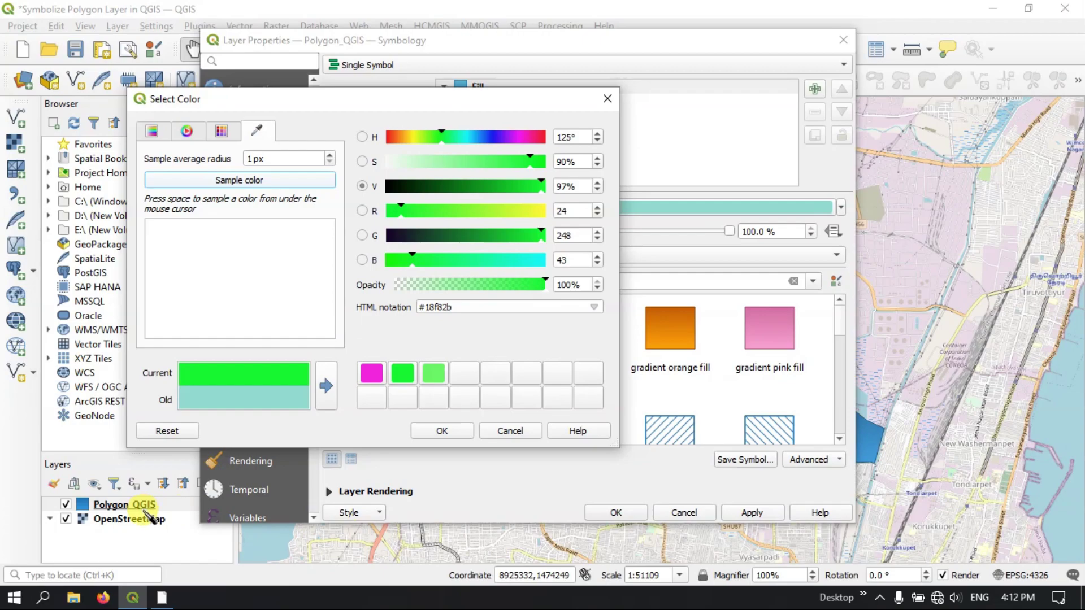
click(876, 443)
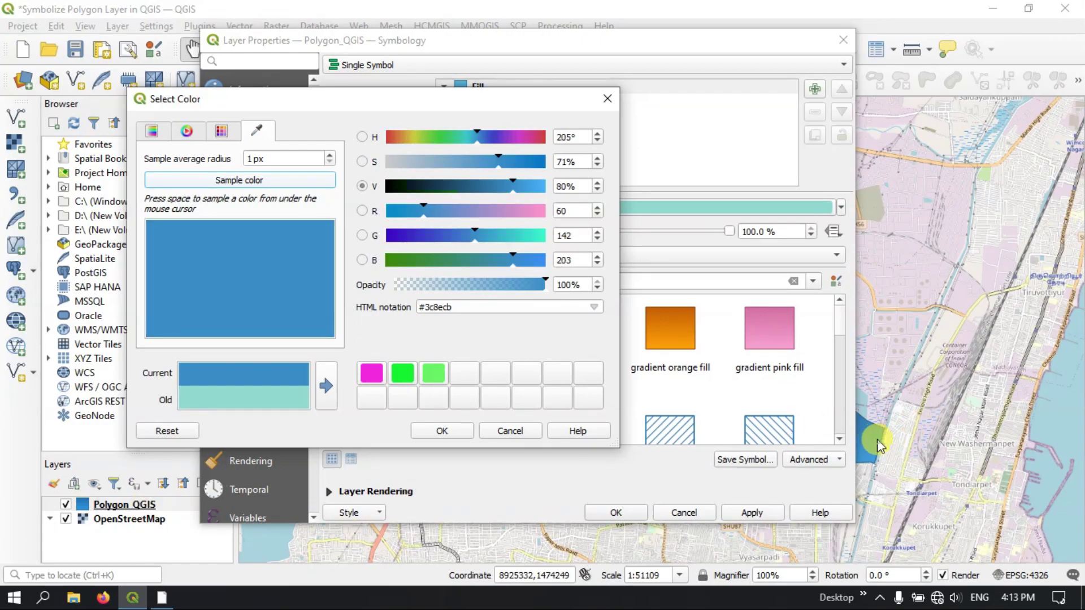
drag(300, 382, 429, 370)
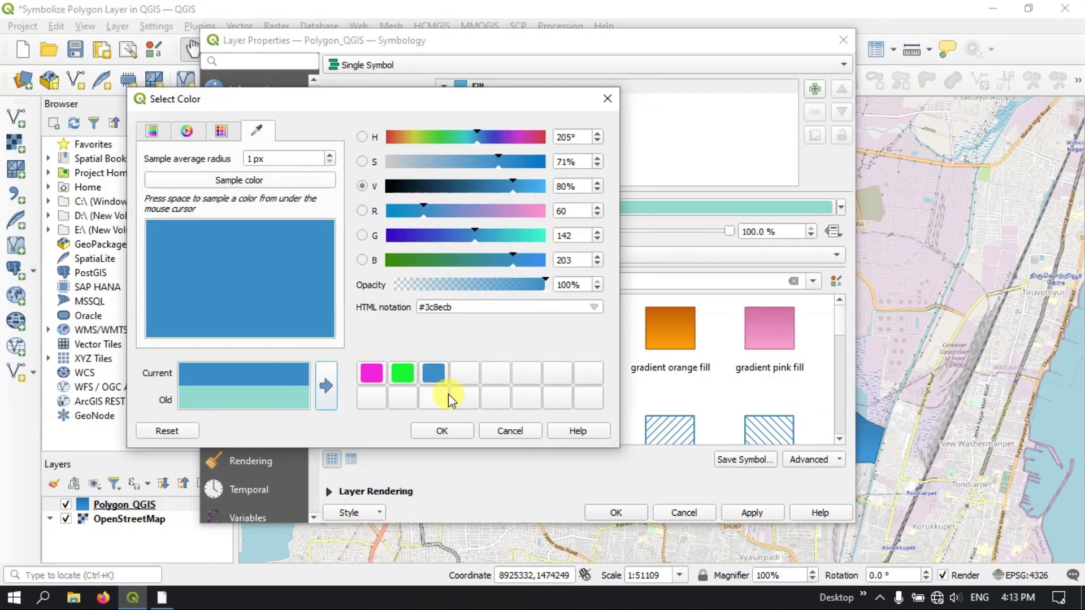
click(457, 436)
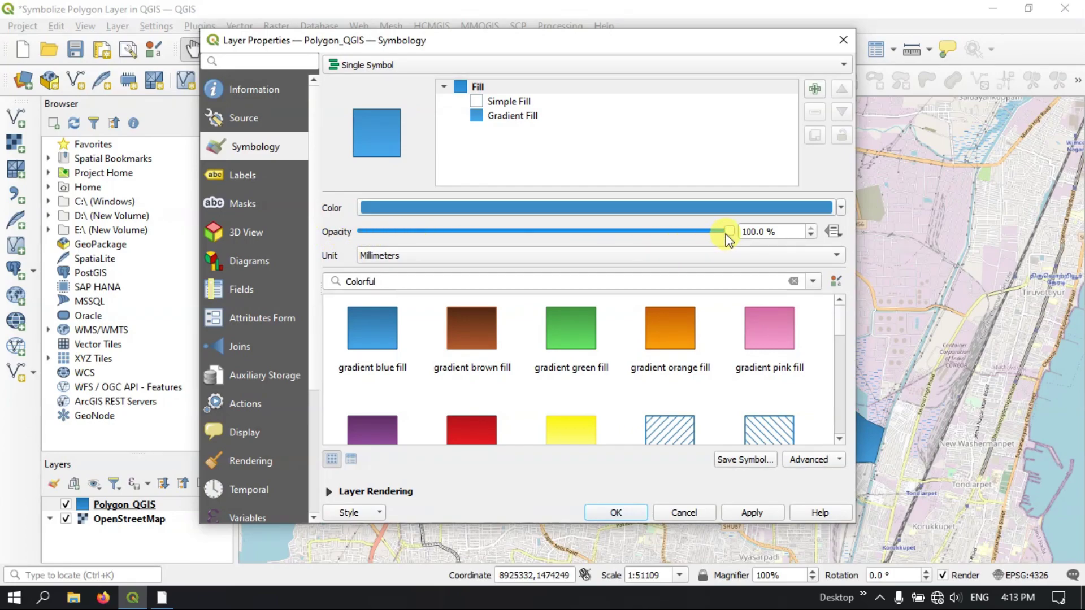
- Lower the polygon symbol's opacity to 50.2 % and apply it with the map polygons in view
drag(728, 240, 521, 239)
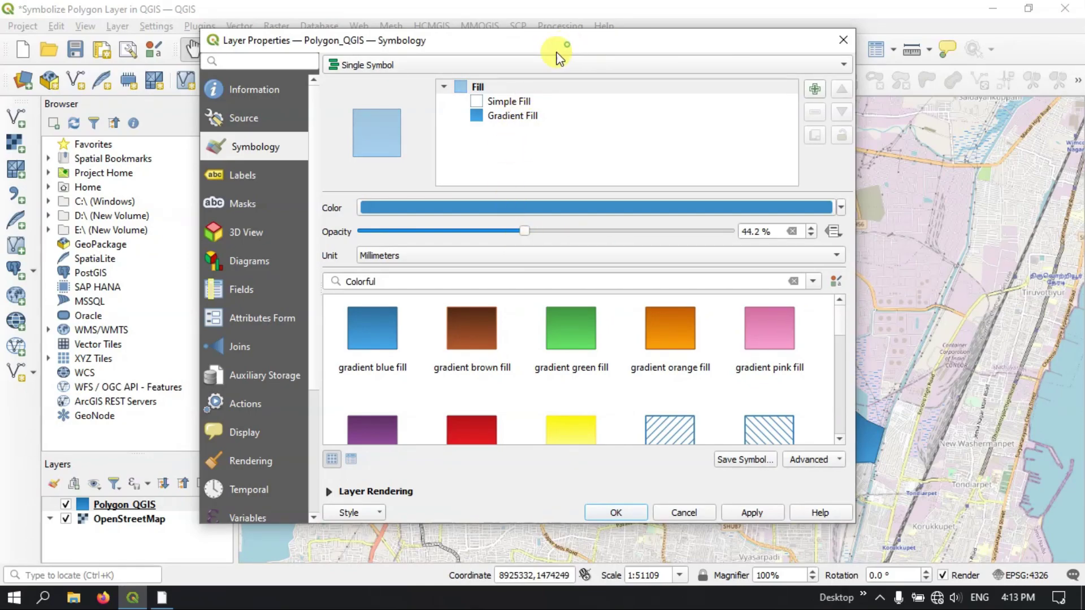
drag(567, 45, 371, 49)
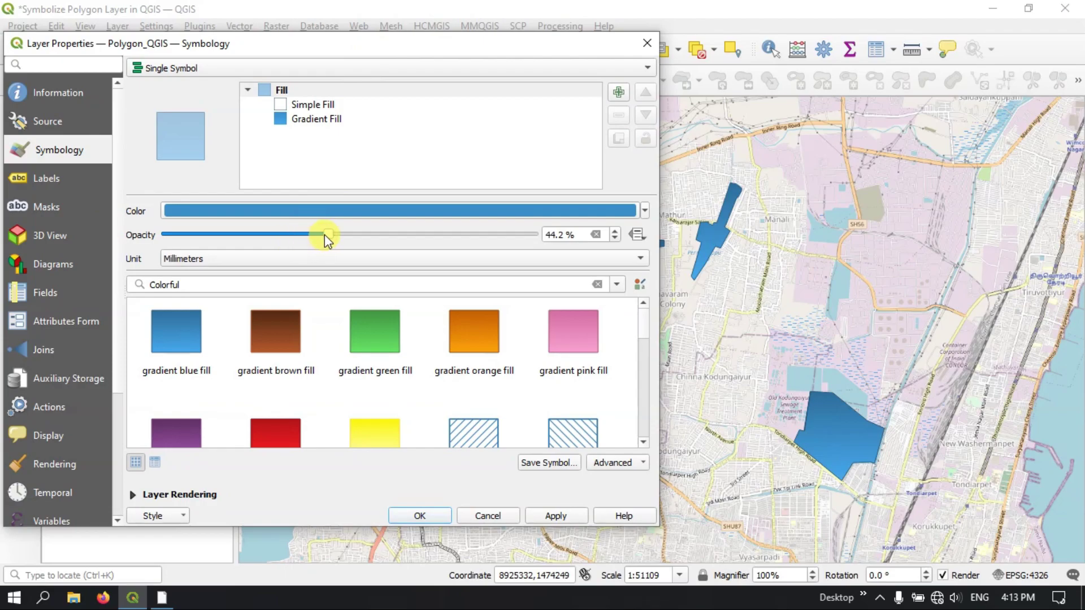
drag(327, 238, 350, 246)
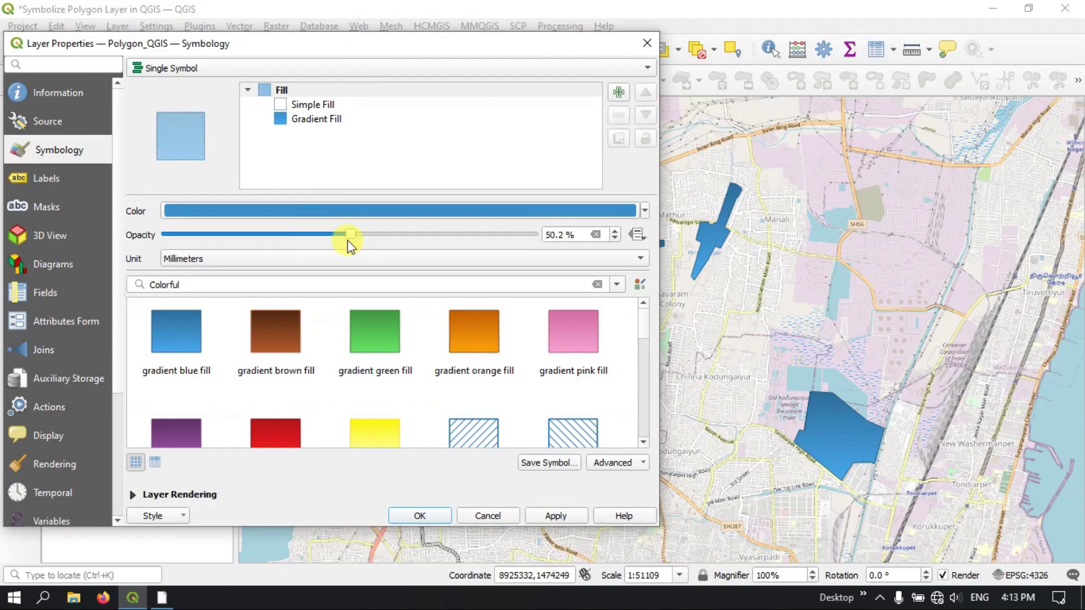
click(554, 516)
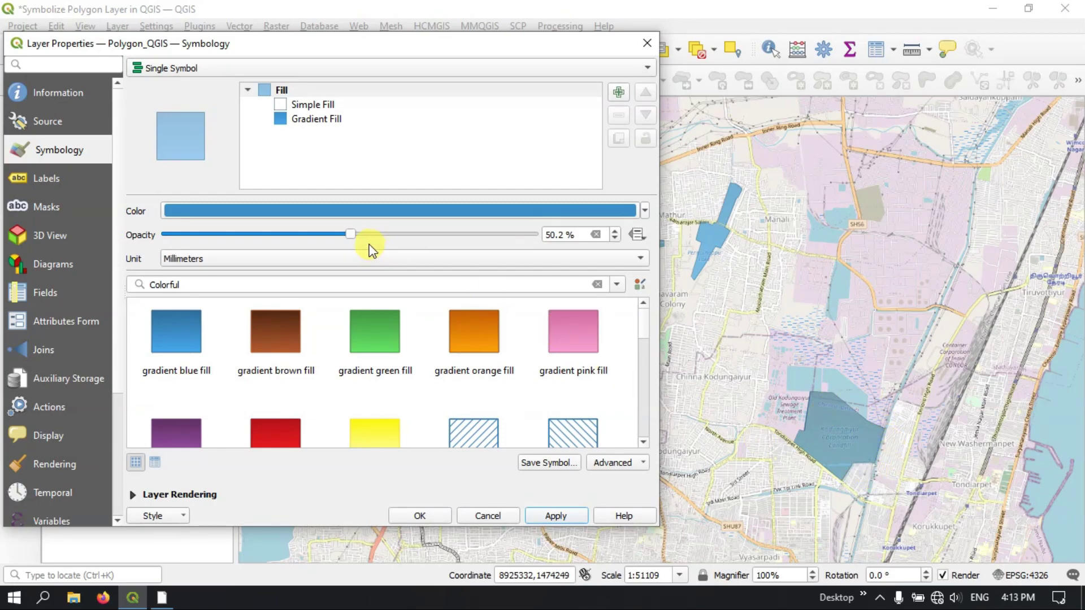
- Reduce the polygon symbol's opacity to 38.1 % and apply it to the map
drag(351, 238, 302, 236)
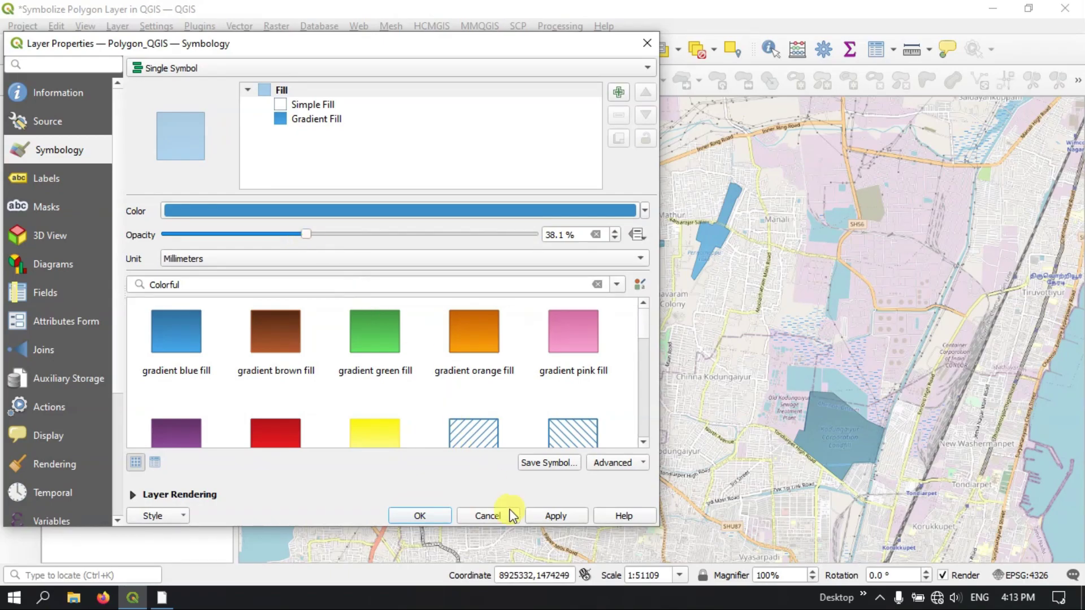
click(551, 517)
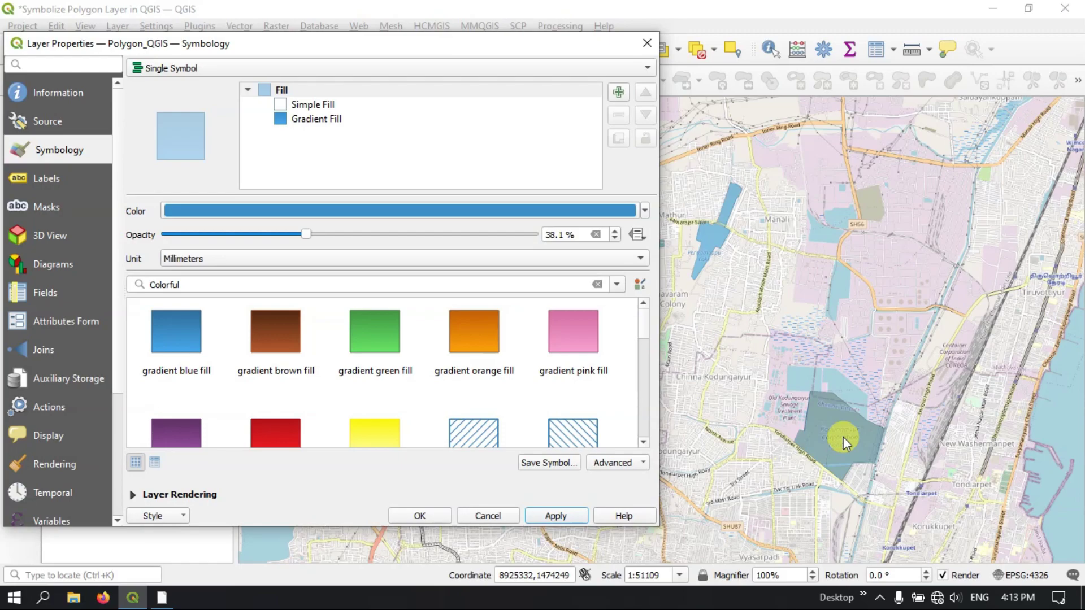
- Restore the polygon symbol's opacity to 100 % and apply it to the map
drag(313, 237, 538, 235)
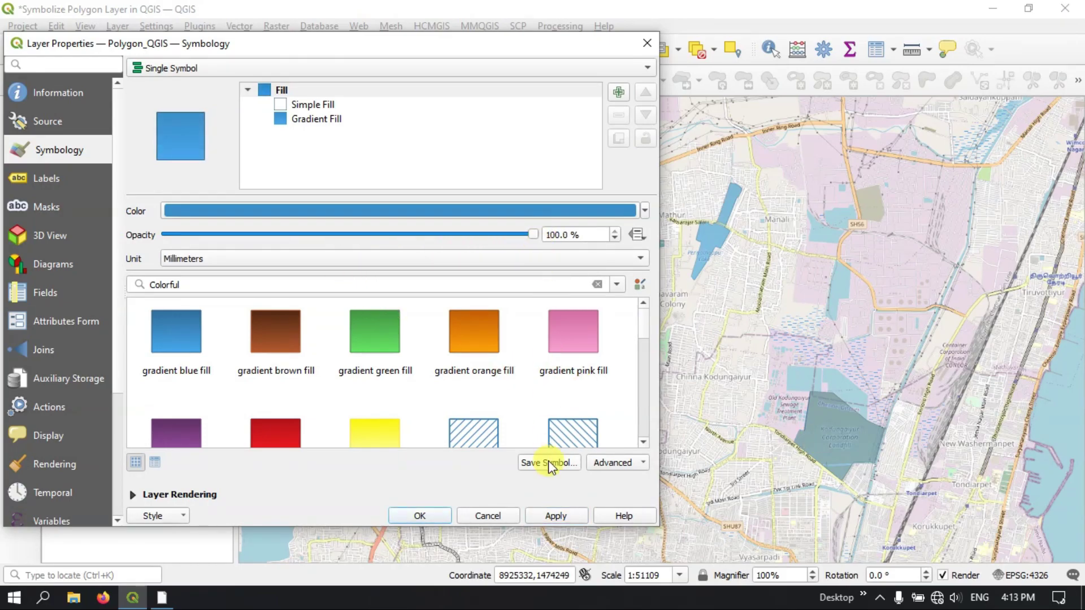
click(557, 515)
drag(289, 45, 351, 46)
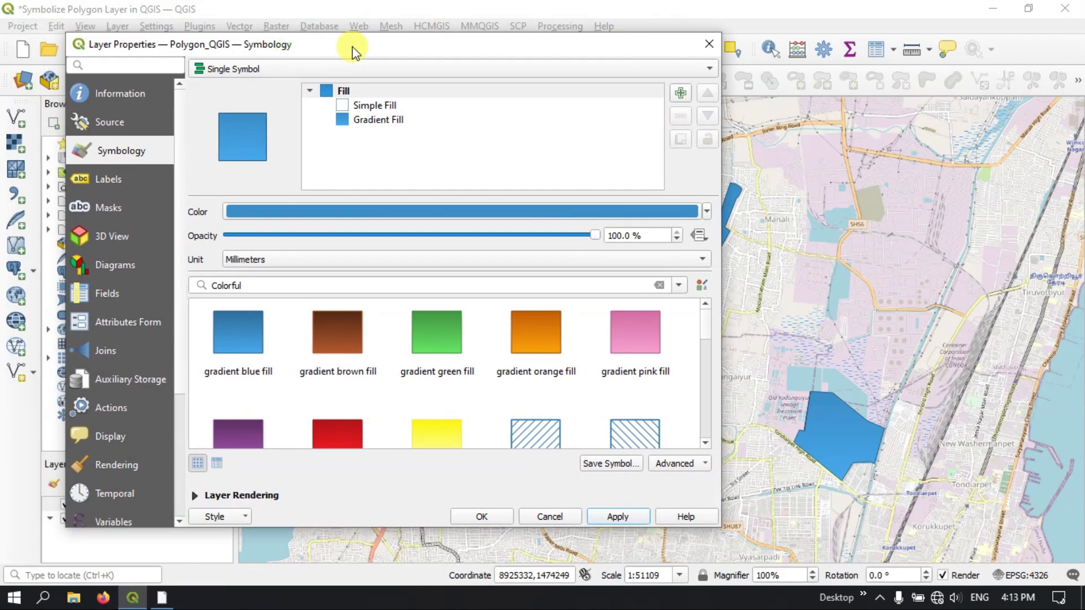
- Choose the gradient plasma preset from the Favorites symbol group and apply it to the polygons
click(681, 286)
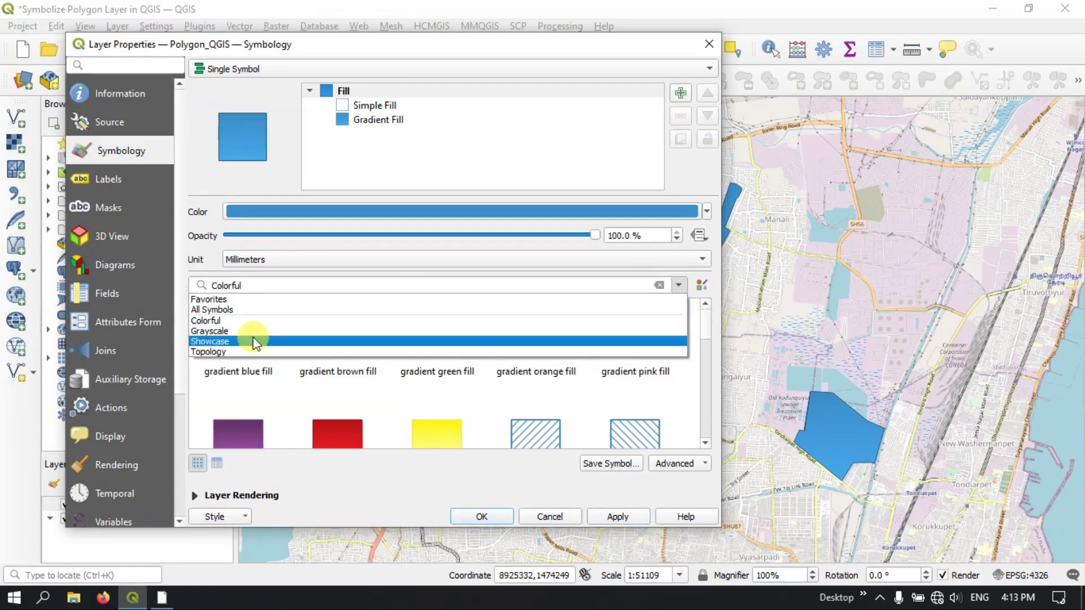
click(239, 298)
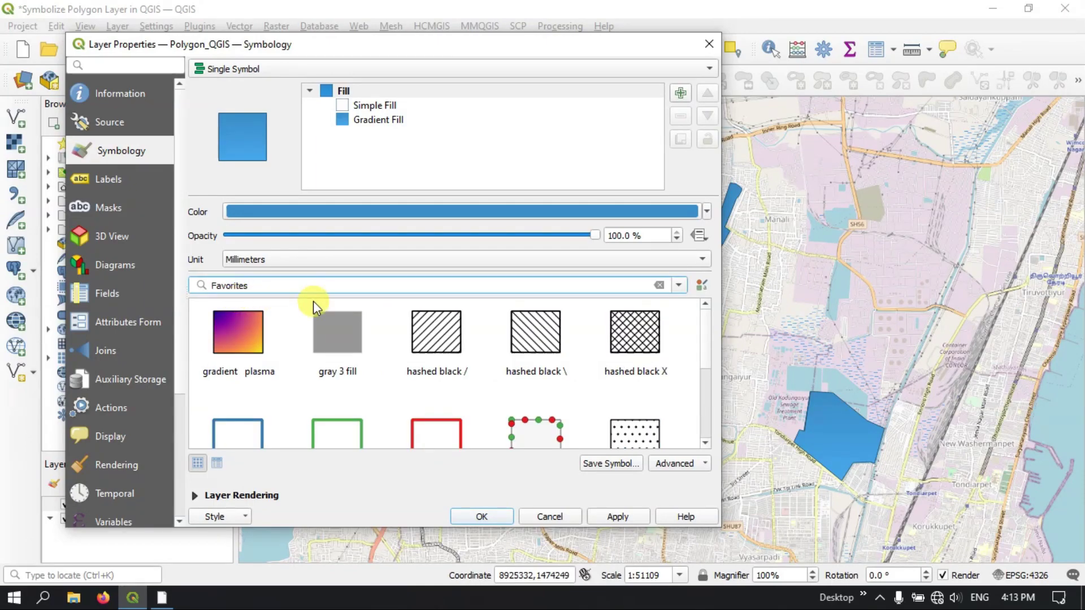
click(253, 331)
click(615, 515)
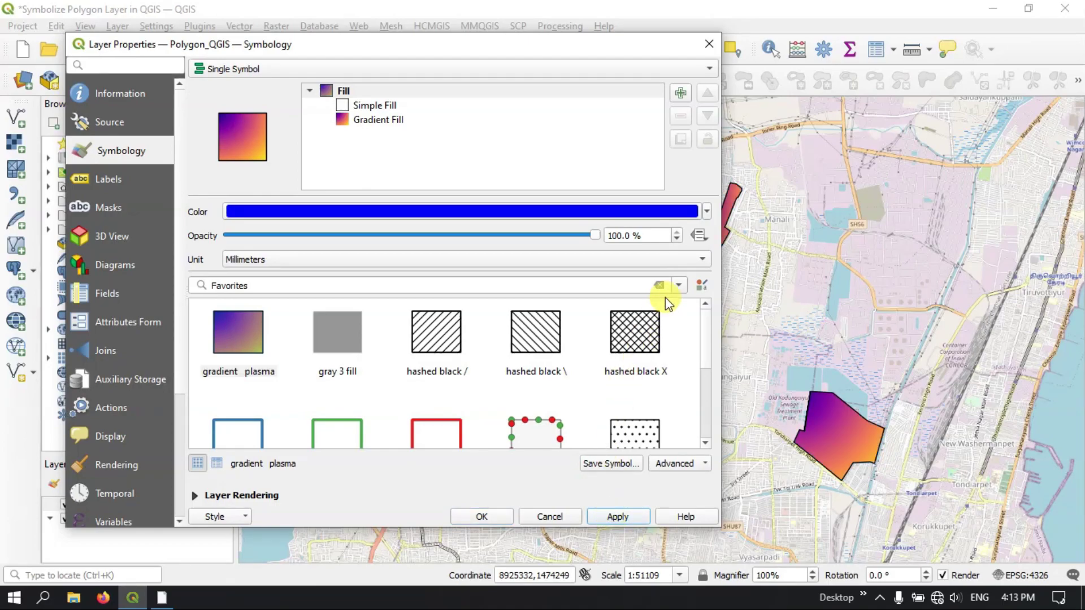
- Try the gradient pink fill and gradient brown fill presets from the Colorful symbol group, applying each to the polygons
click(678, 284)
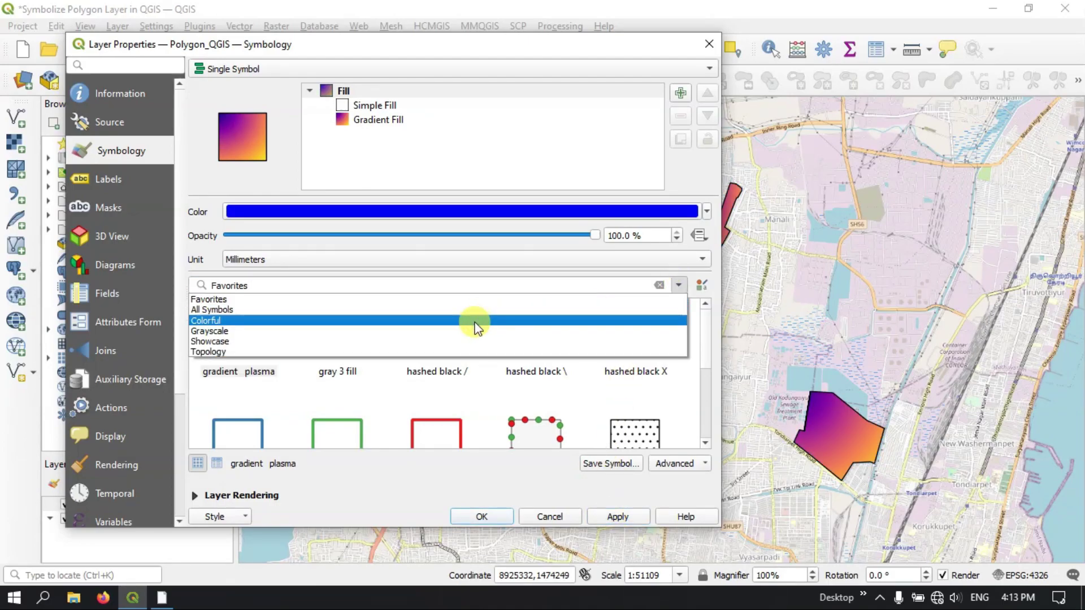
click(485, 320)
scroll(520, 388, down, 2)
scroll(520, 389, down, 3)
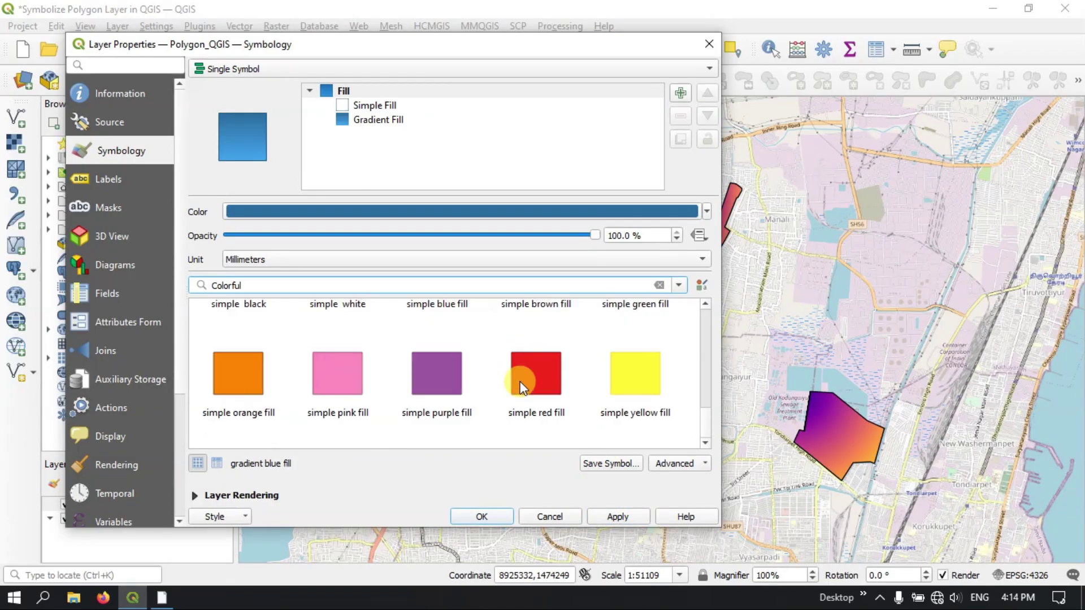
scroll(520, 389, up, 5)
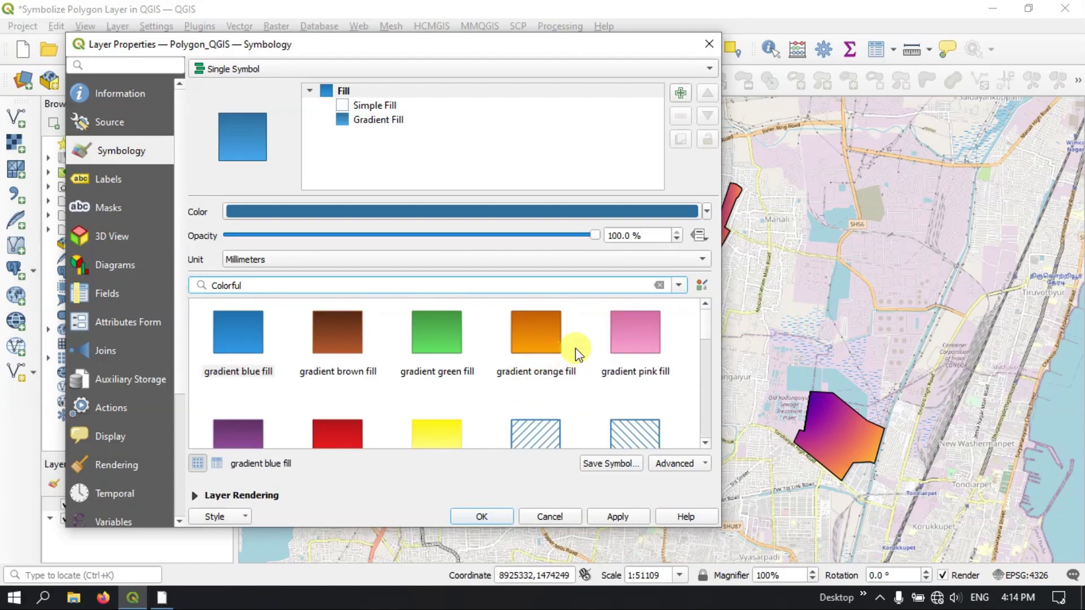
click(638, 338)
click(630, 513)
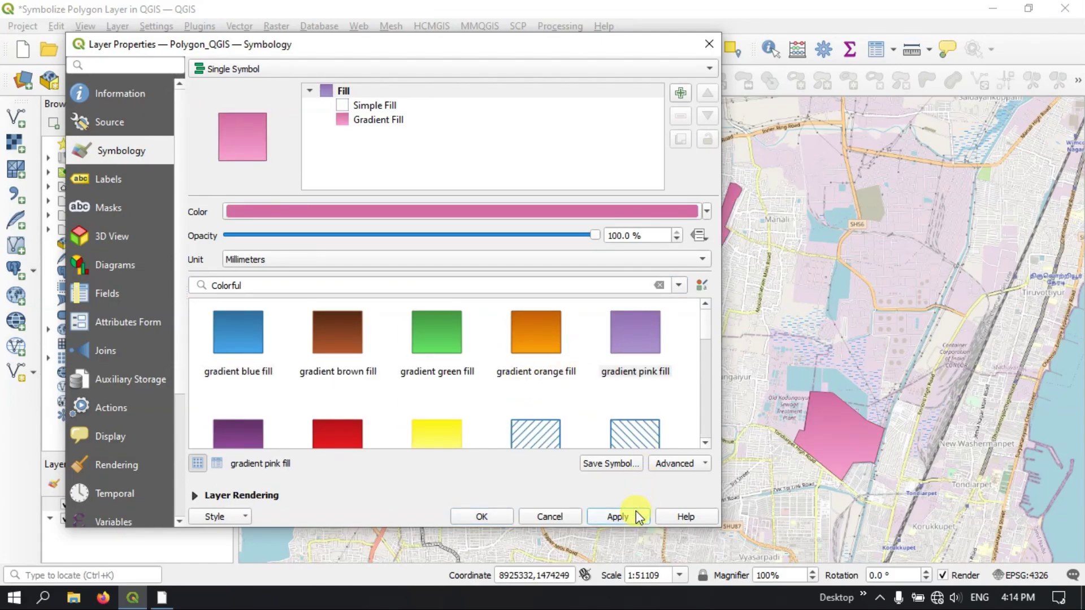
click(337, 333)
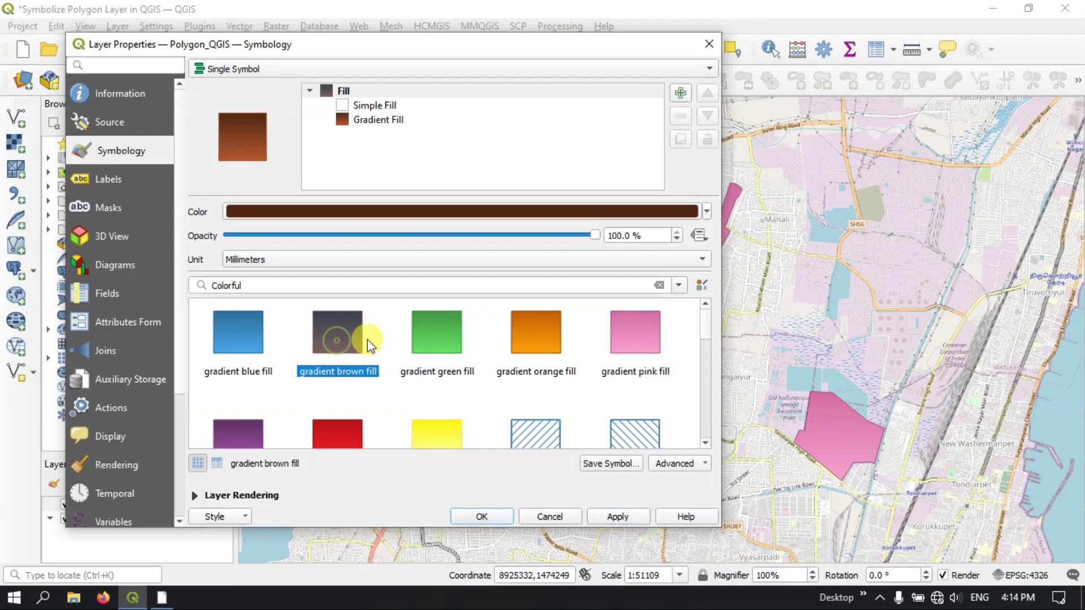
click(615, 514)
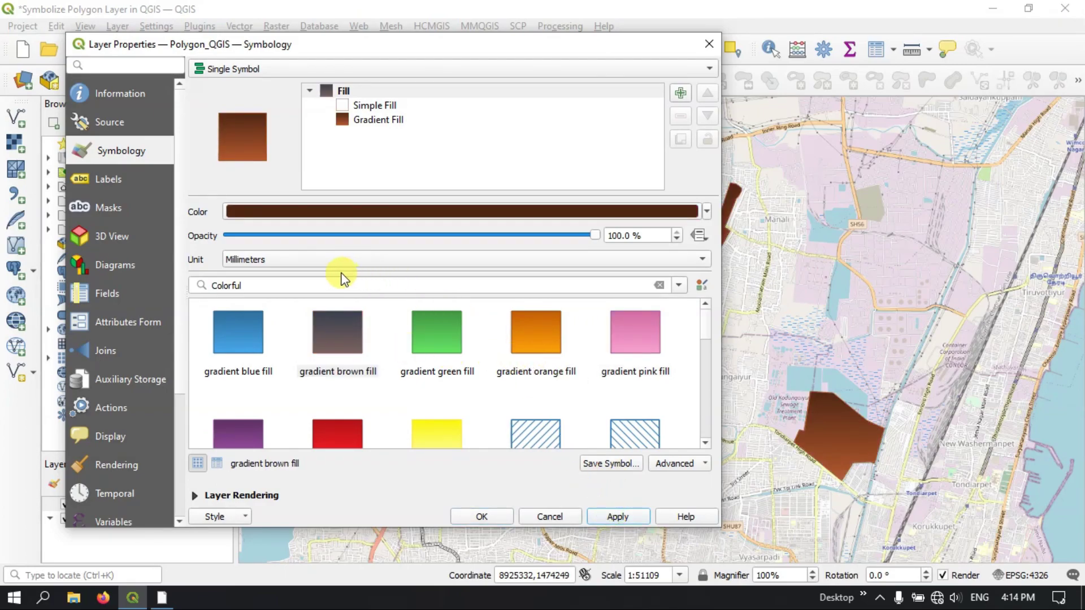
- Choose the pattern dot black preset from the Grayscale symbol group and apply it to the polygons
click(680, 286)
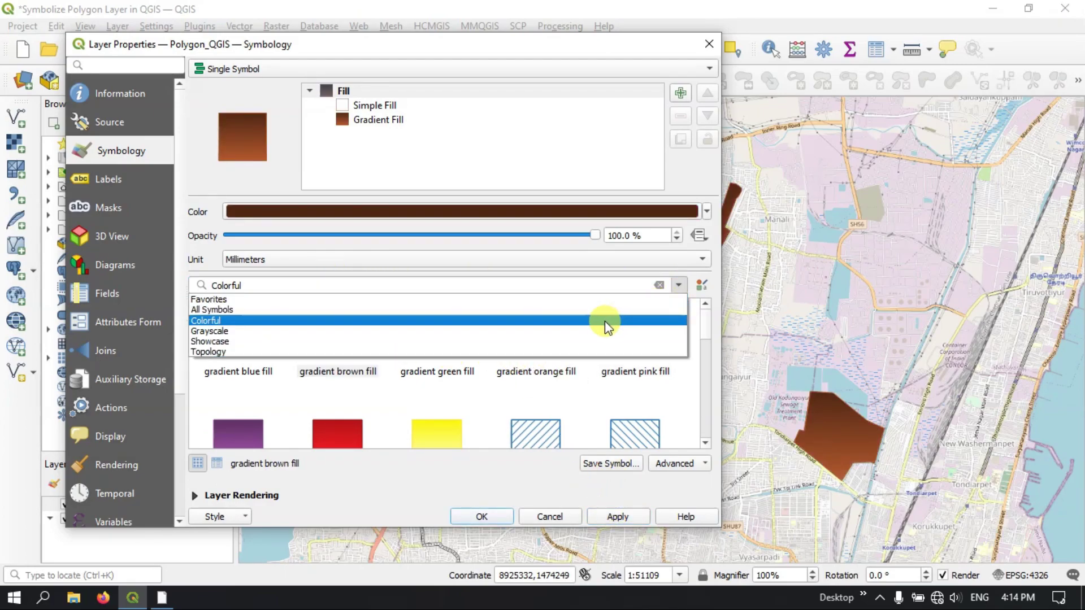
click(595, 332)
scroll(551, 364, down, 3)
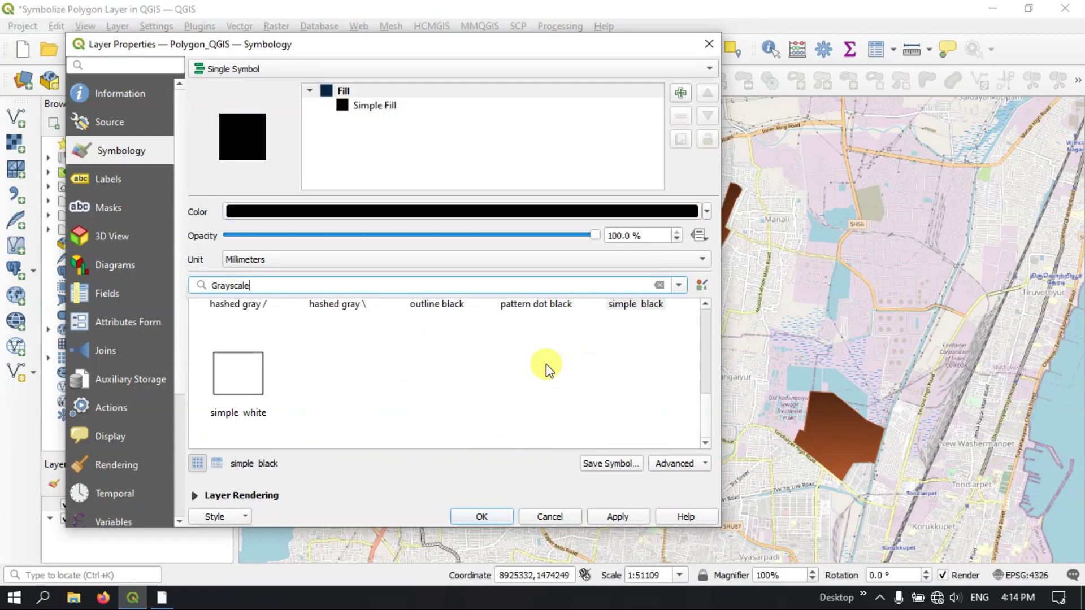
scroll(548, 371, up, 4)
scroll(516, 380, down, 2)
scroll(466, 395, up, 2)
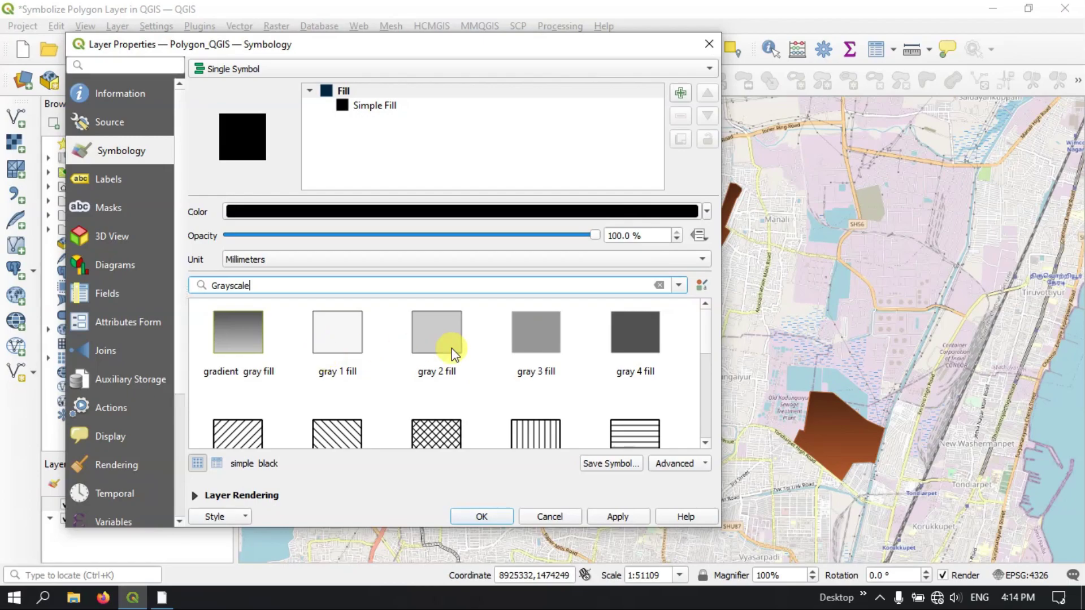
scroll(608, 372, down, 2)
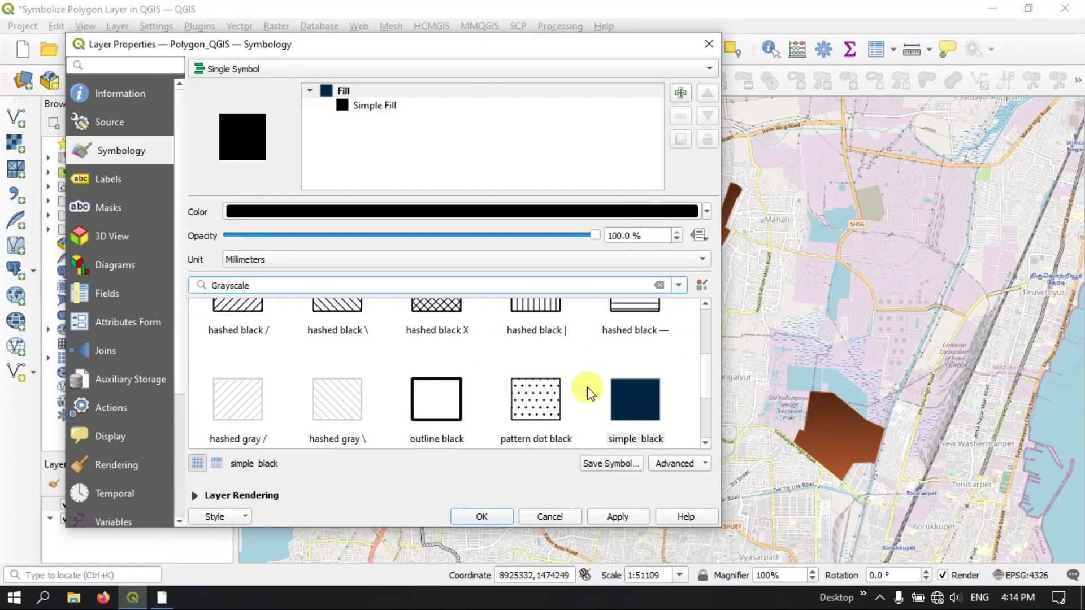
scroll(489, 356, up, 2)
scroll(464, 380, down, 2)
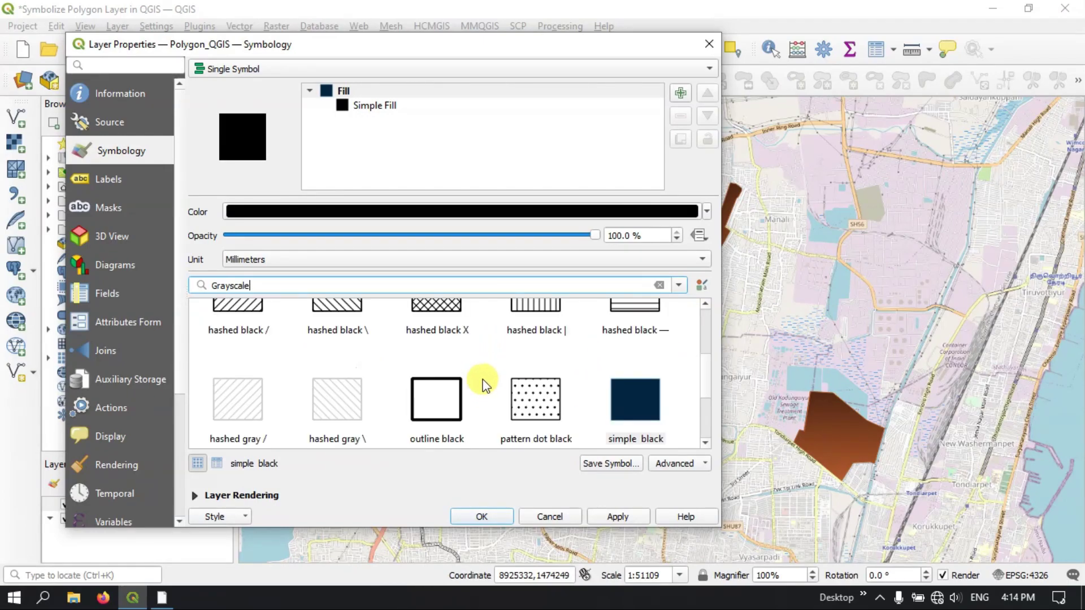
click(534, 397)
click(625, 517)
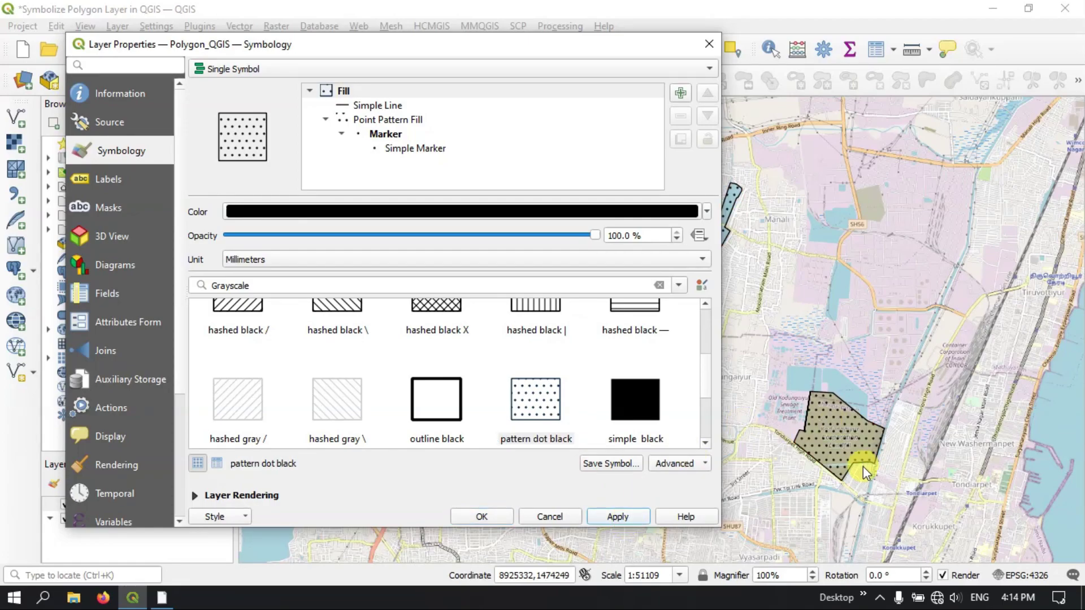
- Try the pattern zelda and outline xpattern presets from the Showcase symbol group, applying each to the polygons
scroll(464, 313, up, 2)
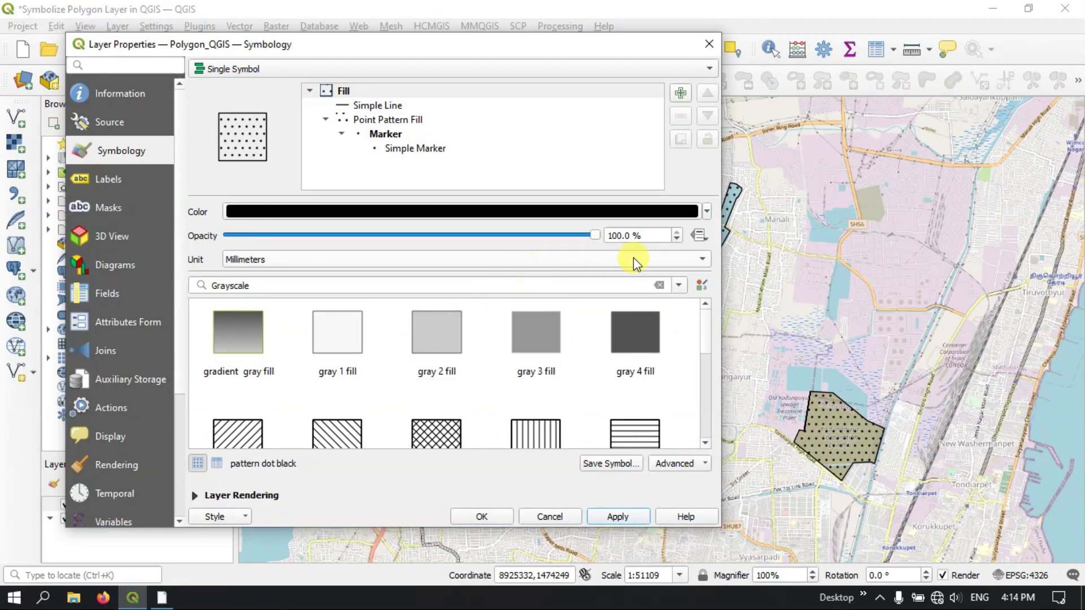
click(678, 285)
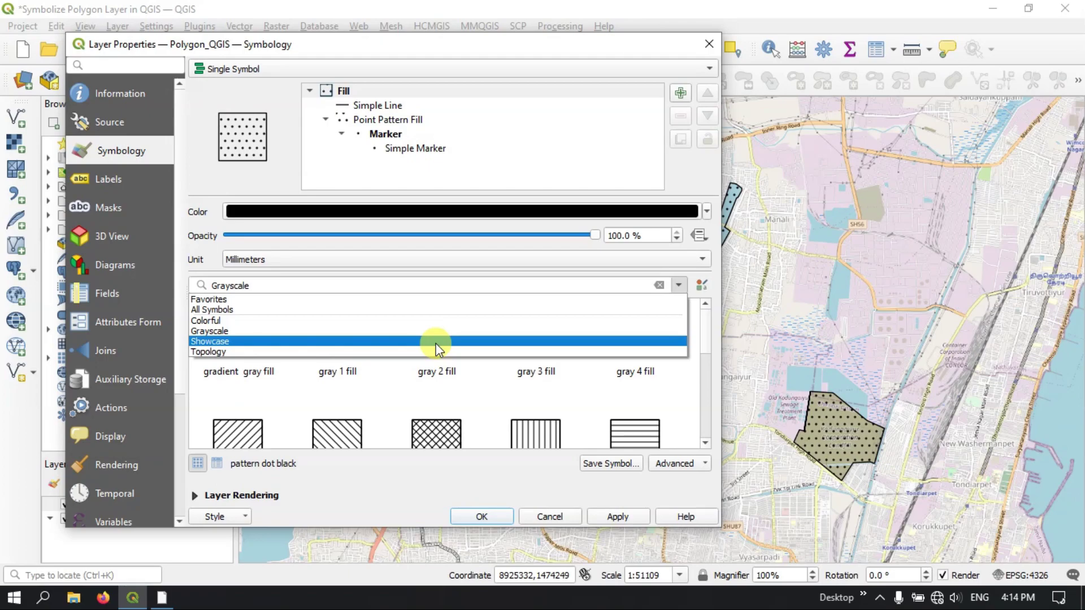
click(436, 342)
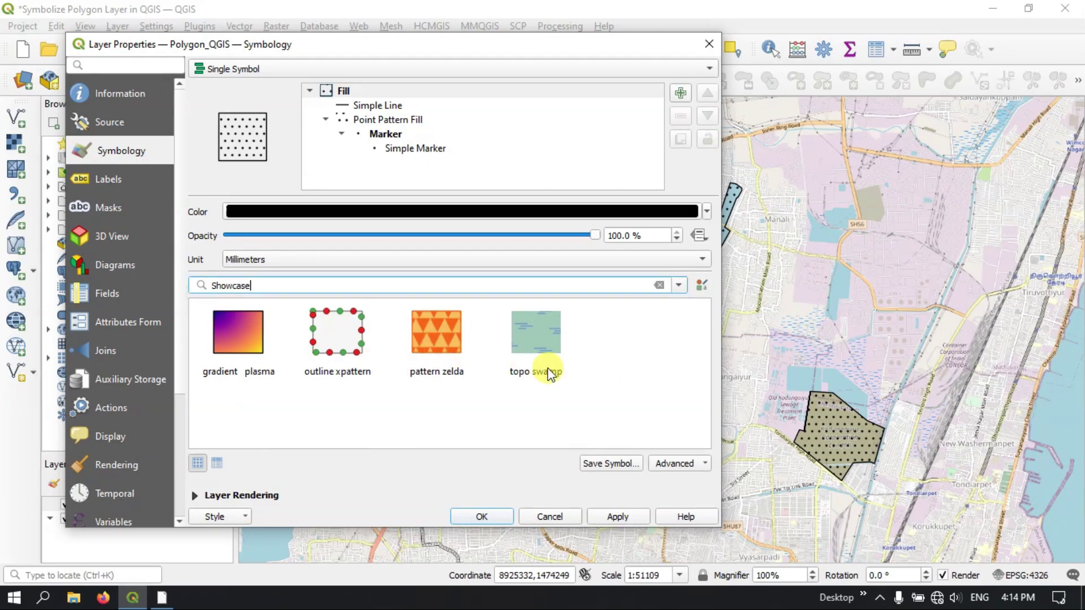
click(440, 349)
click(628, 517)
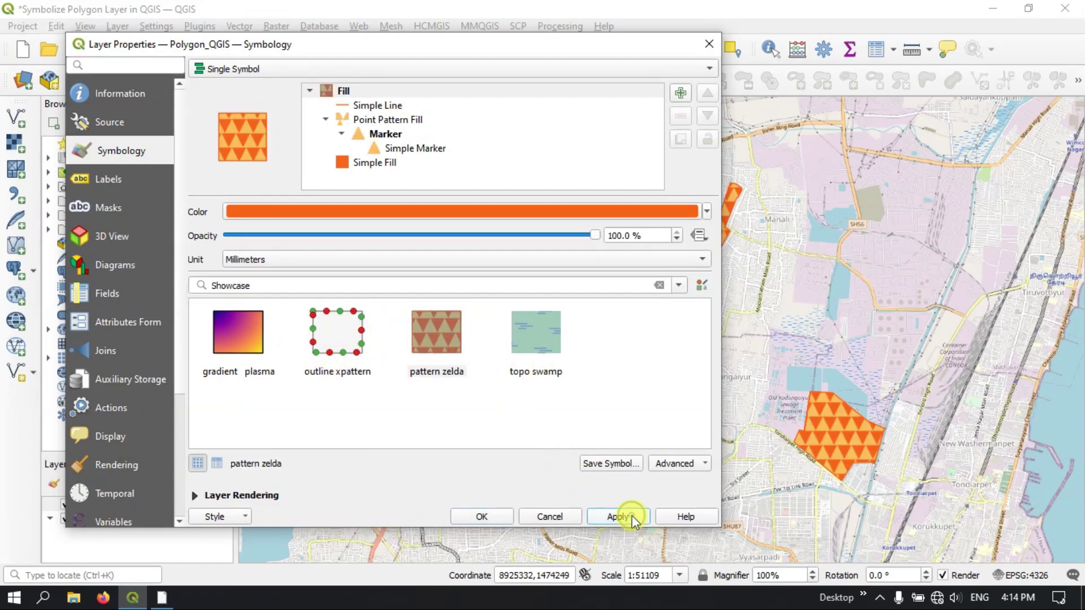
click(339, 334)
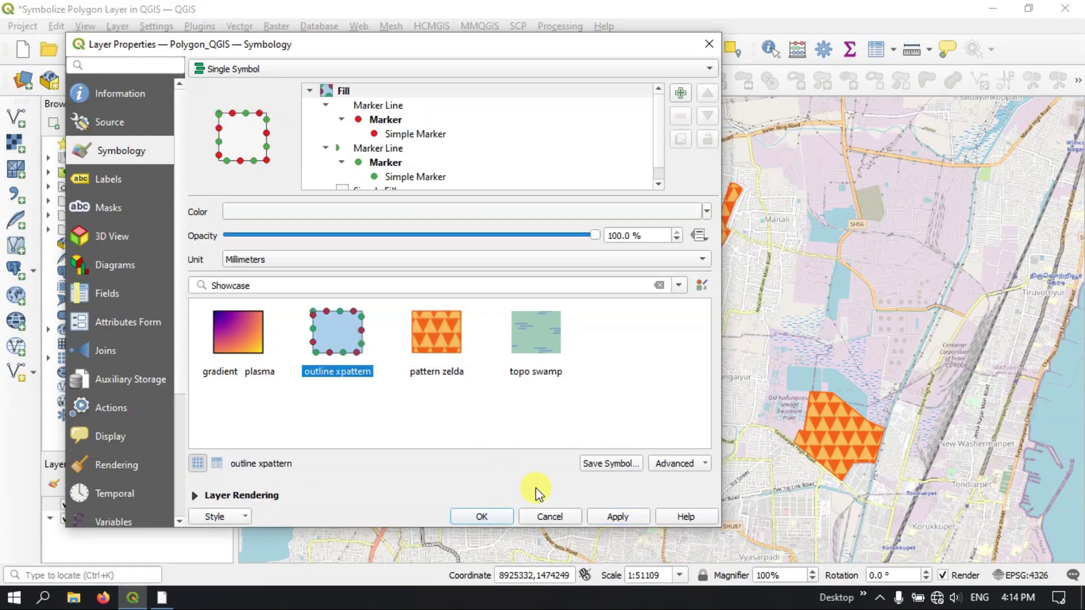
click(616, 517)
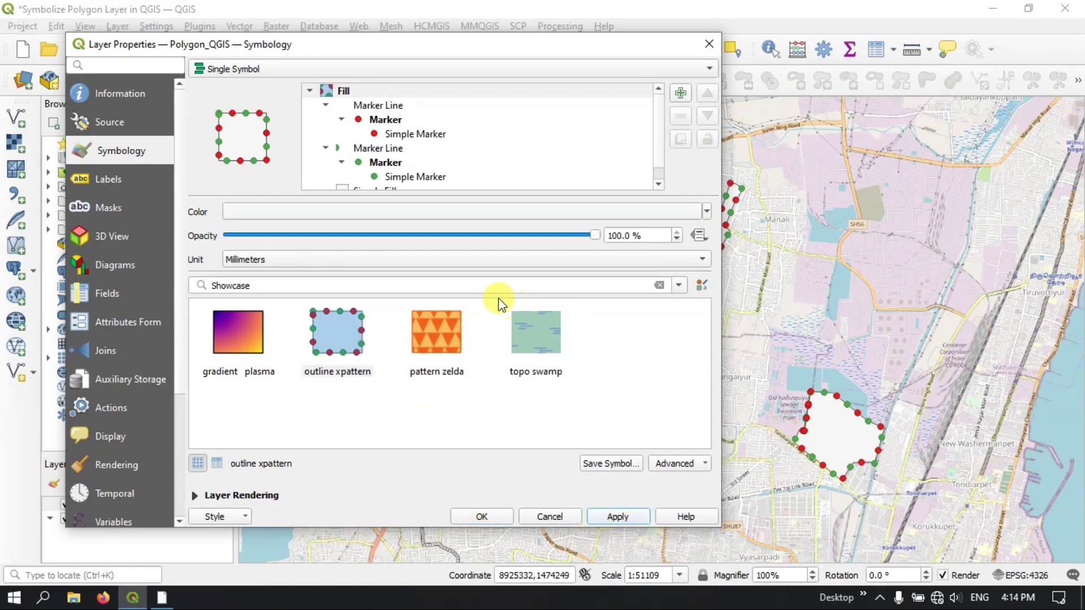
- Browse the Topology symbol group and preview its topo swamp, topo forest and topo urban presets
click(678, 286)
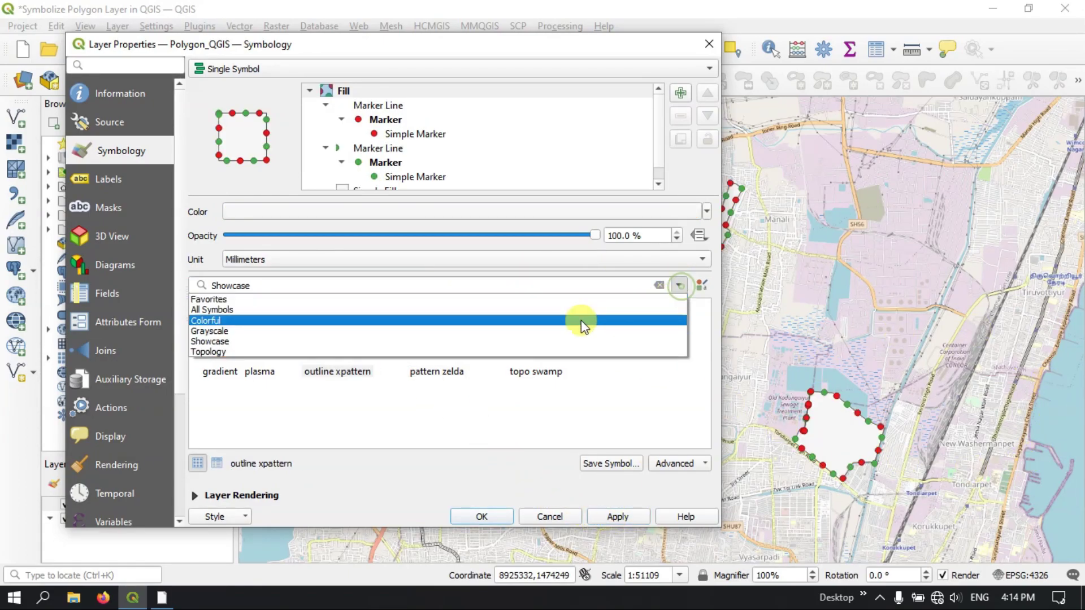
click(439, 351)
click(438, 356)
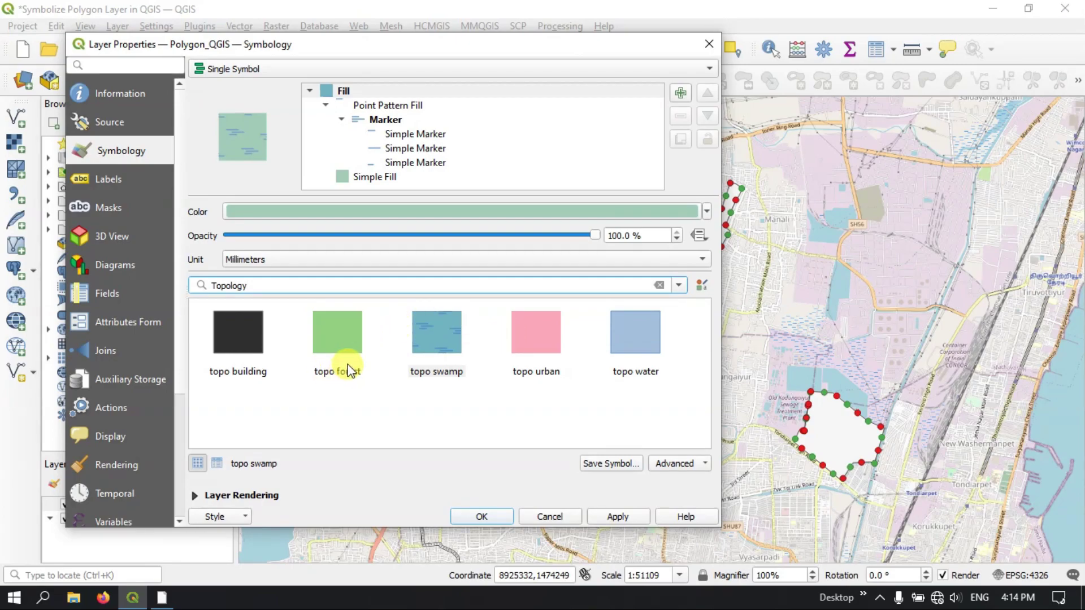
mouse_move(374, 344)
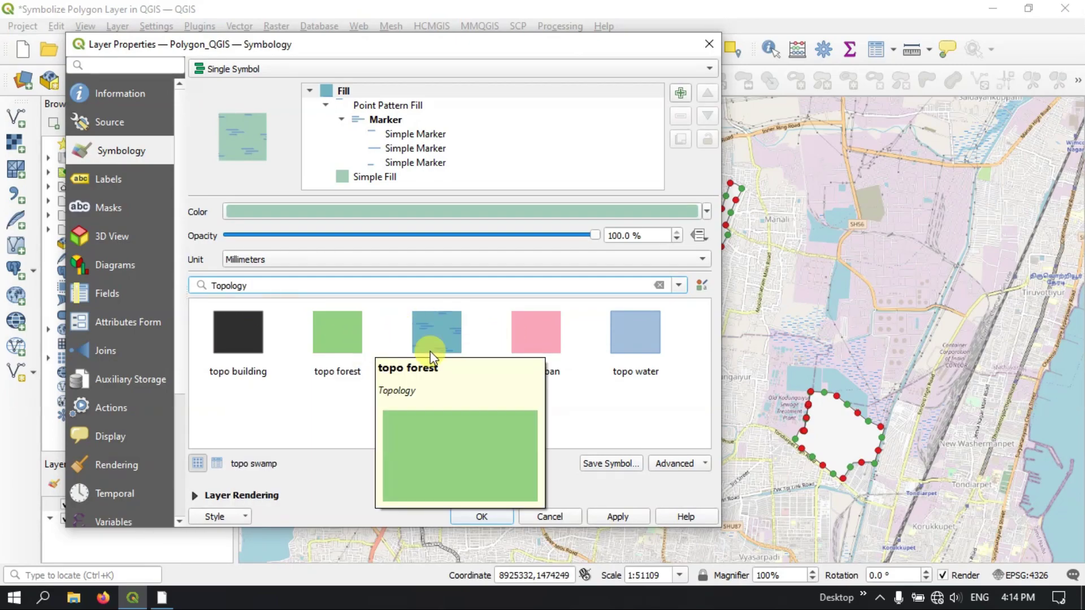
mouse_move(548, 351)
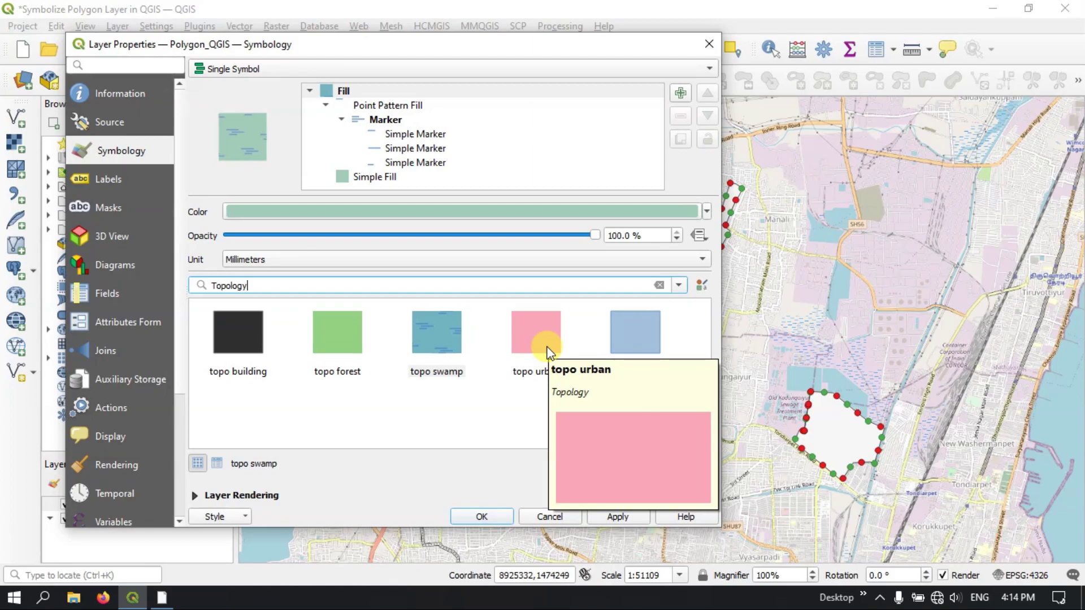
- List All Symbols, choose the outline black preset and apply it to the polygons
click(678, 285)
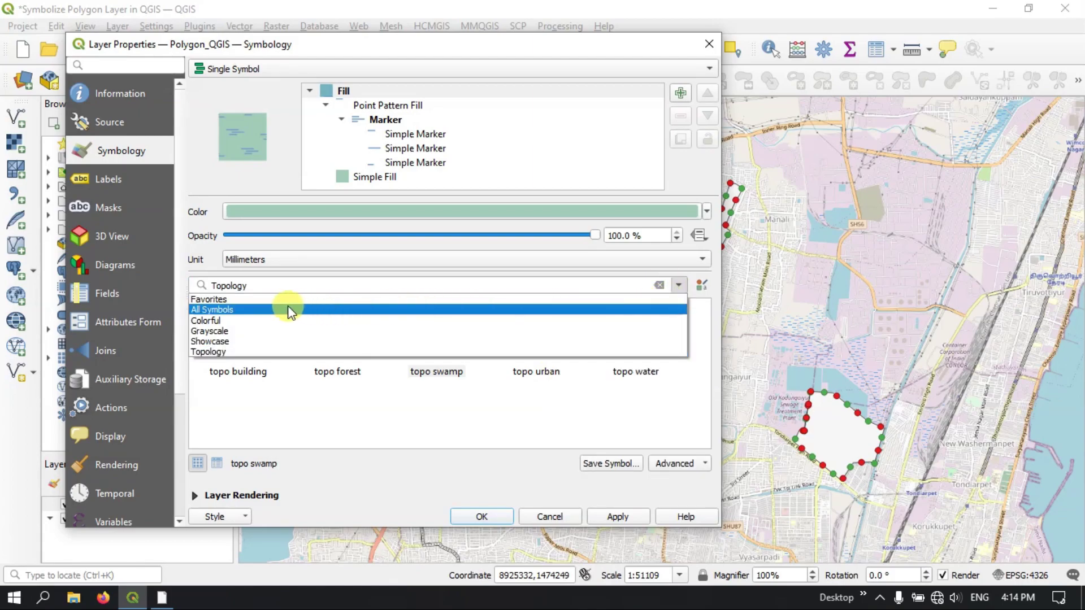
click(244, 309)
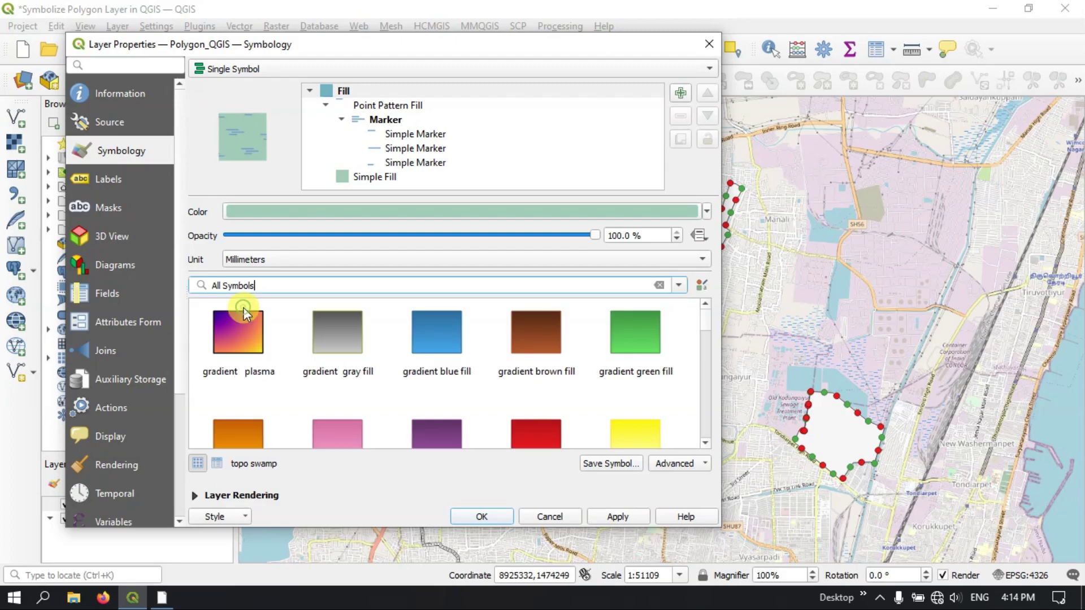
scroll(424, 363, down, 10)
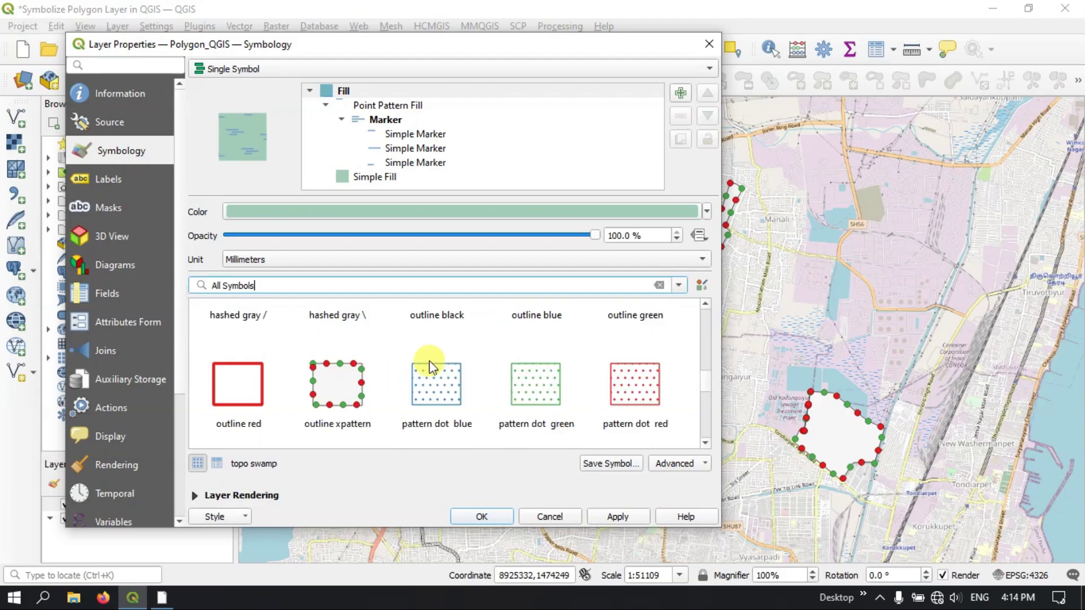
scroll(430, 364, up, 3)
click(429, 413)
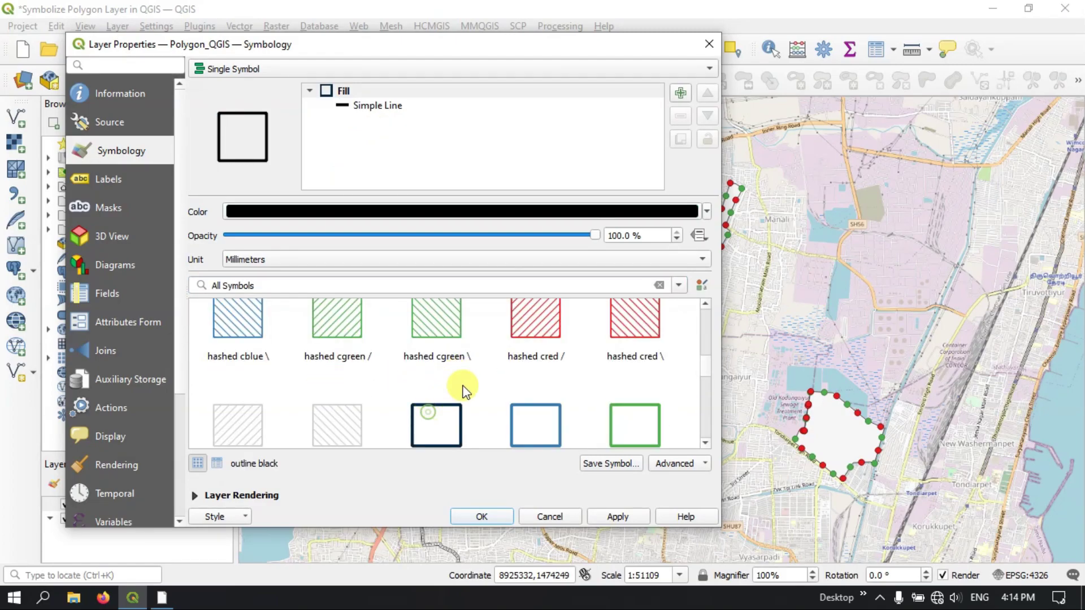
scroll(484, 383, down, 2)
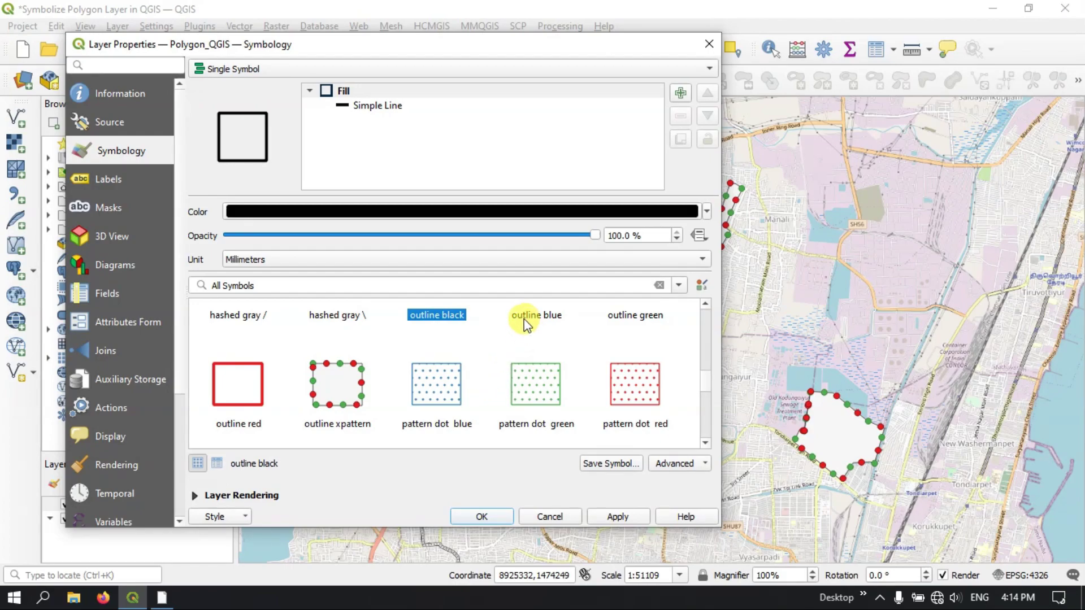
click(618, 516)
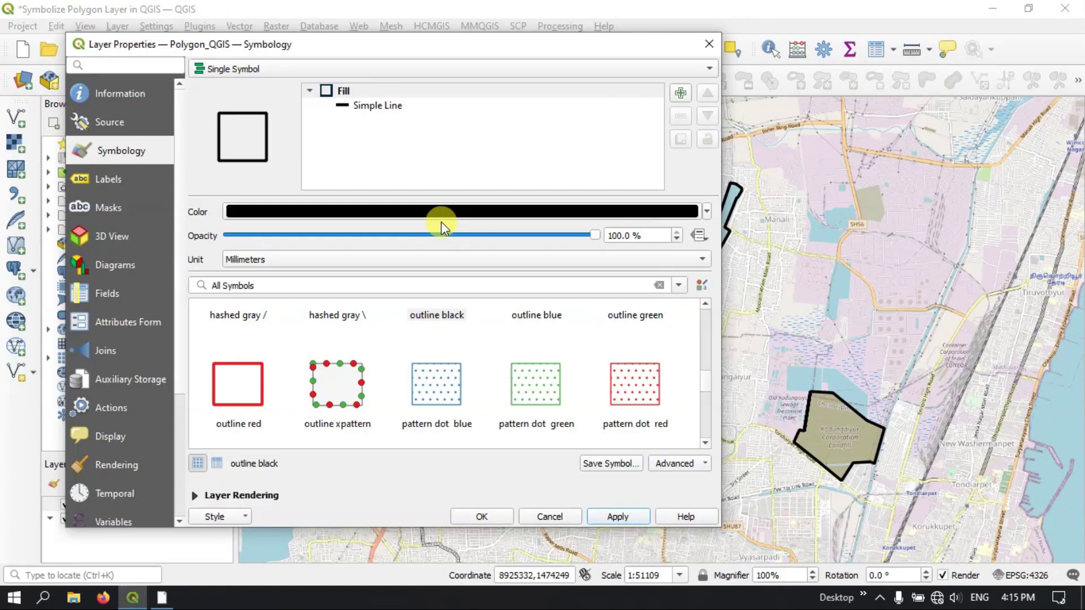
- Change the Simple Line outline's color to green #00e600 and apply it to the polygons
mouse_move(412, 214)
click(383, 112)
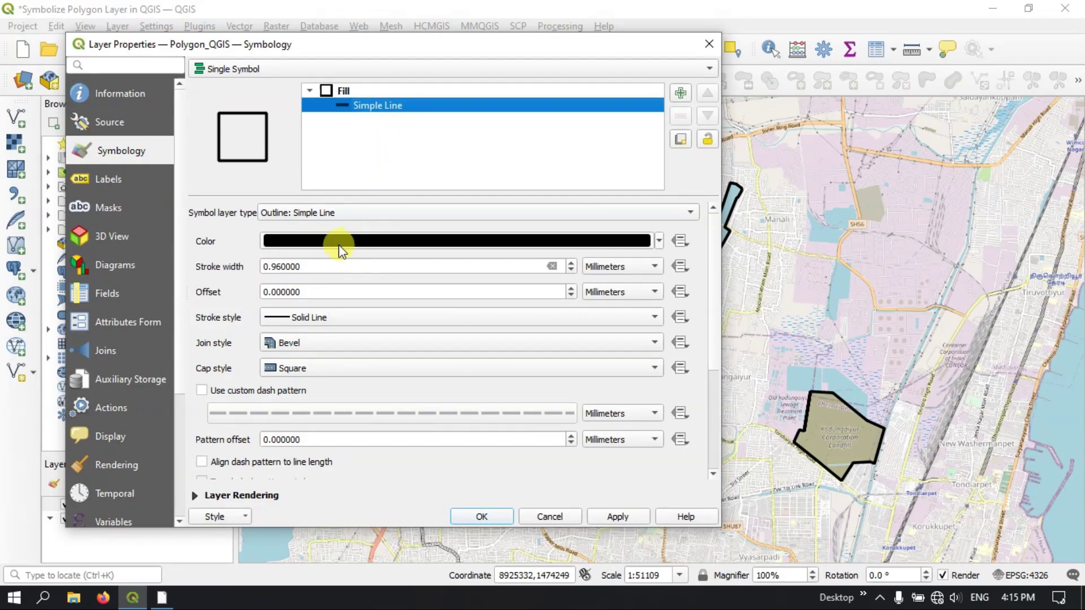
click(281, 248)
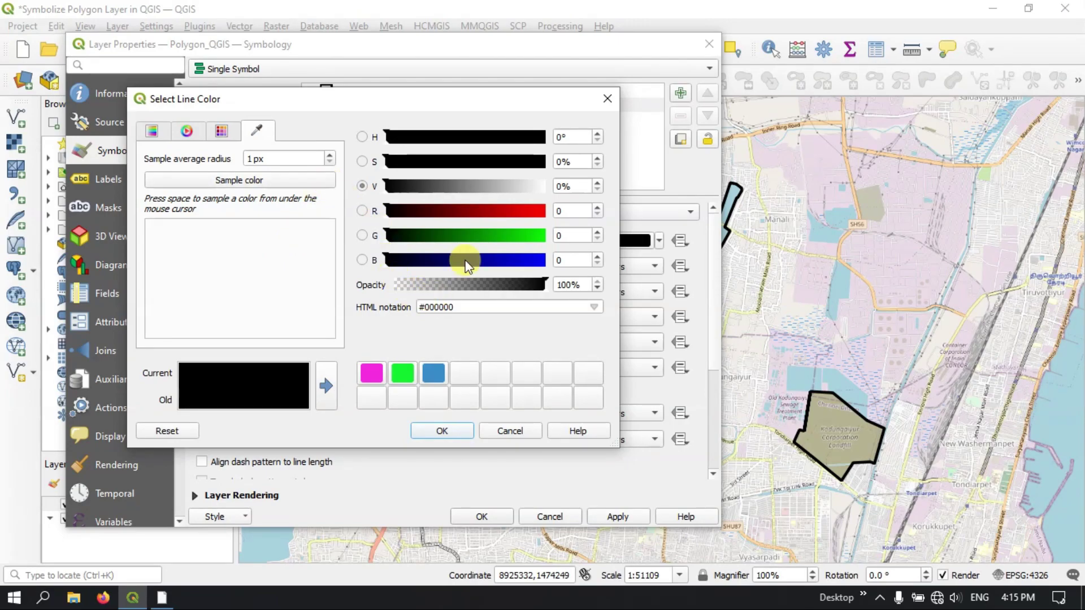
click(529, 235)
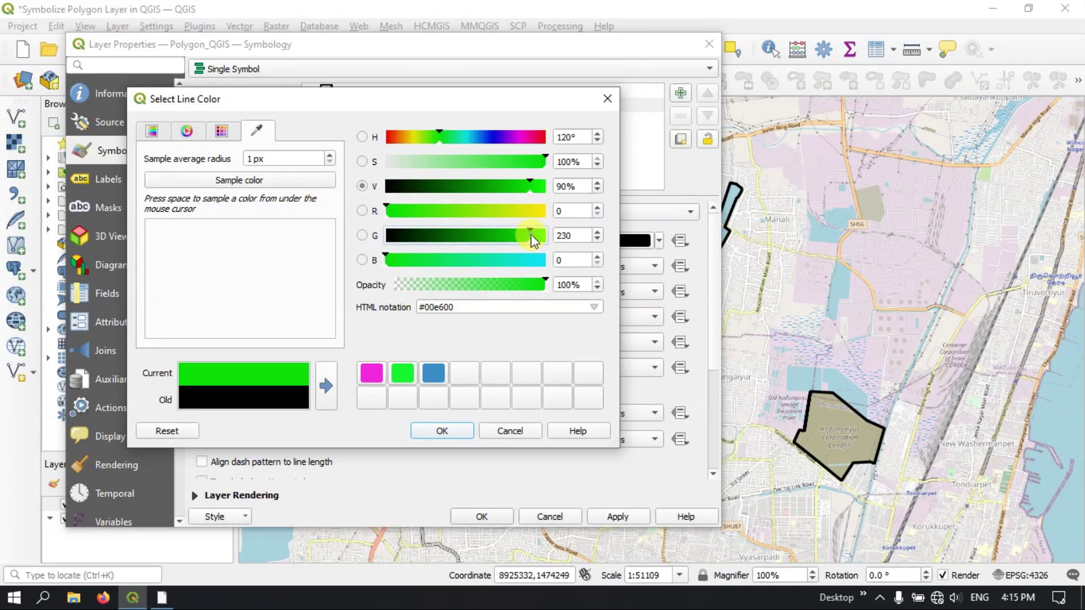
click(462, 434)
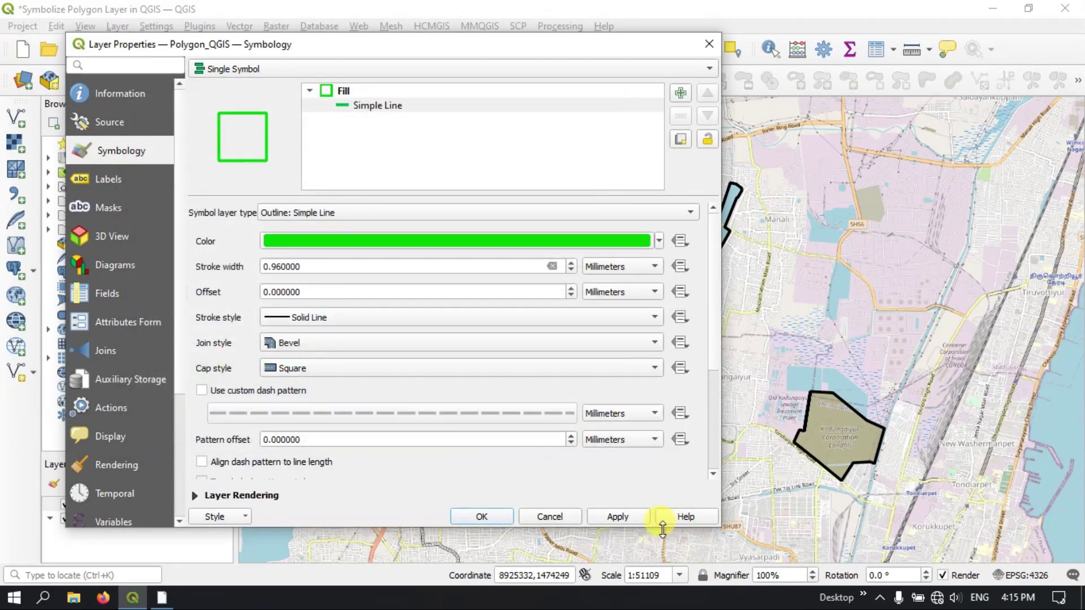
click(627, 518)
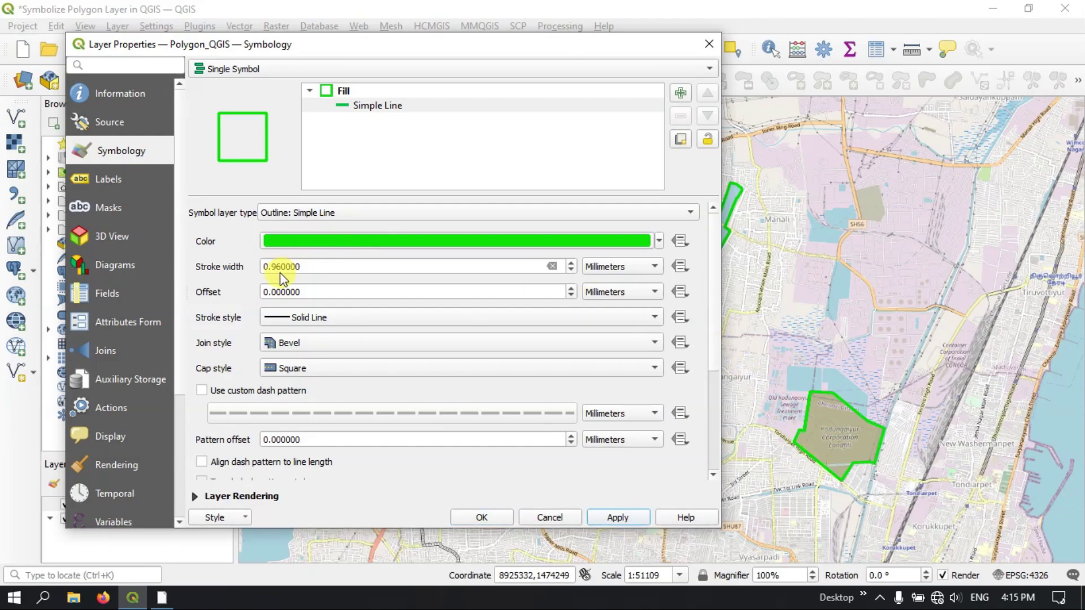
- Set the outline's stroke width to 2 millimeters and apply it to the polygons
drag(281, 266, 273, 267)
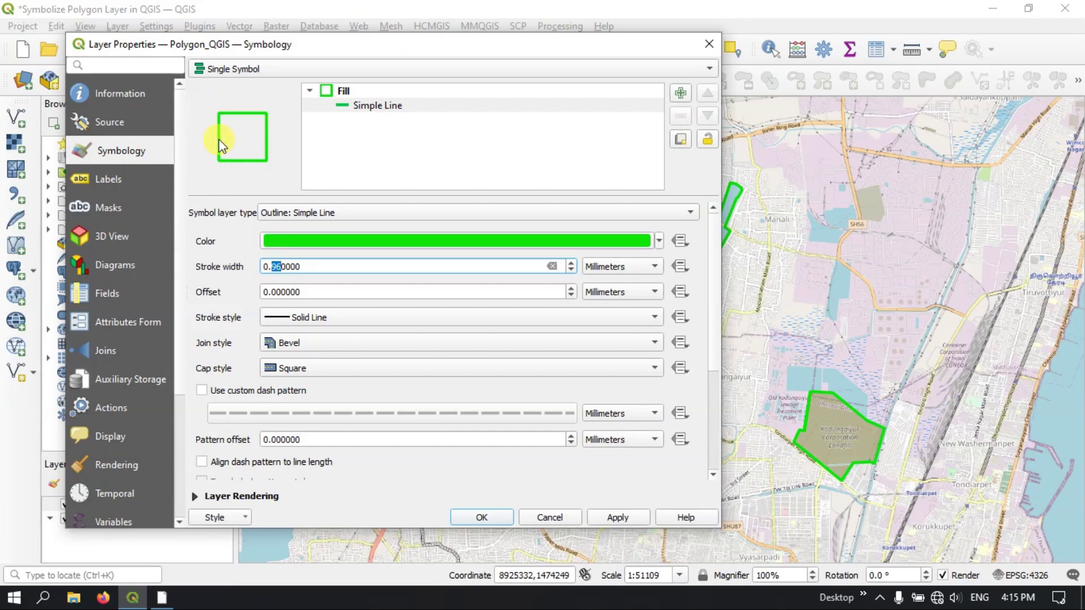
text(2)
key(BackSpace)
key(BackSpace)
key(BackSpace)
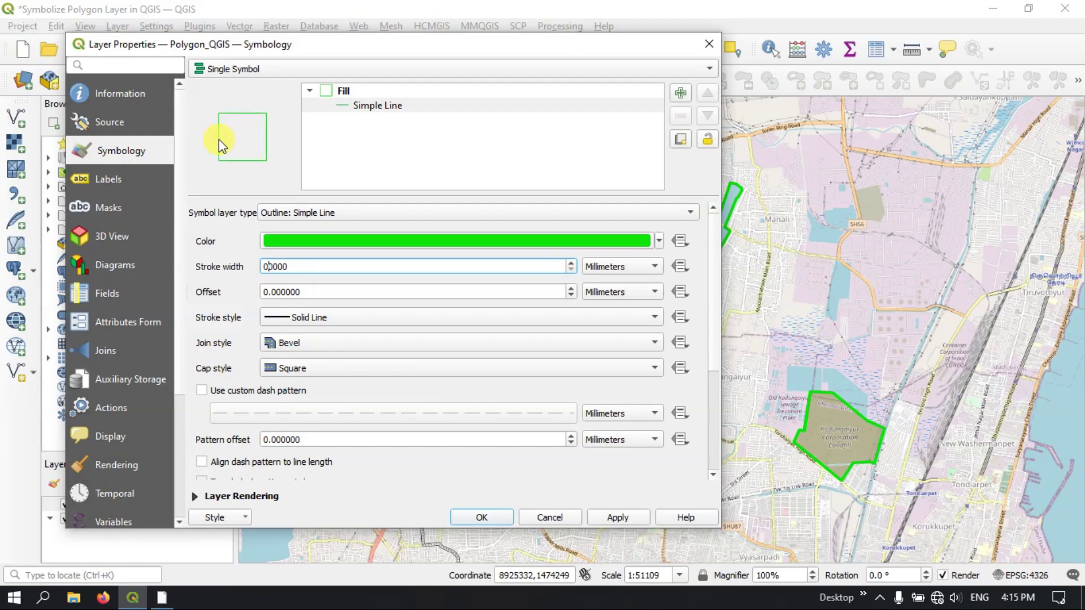
text(2.)
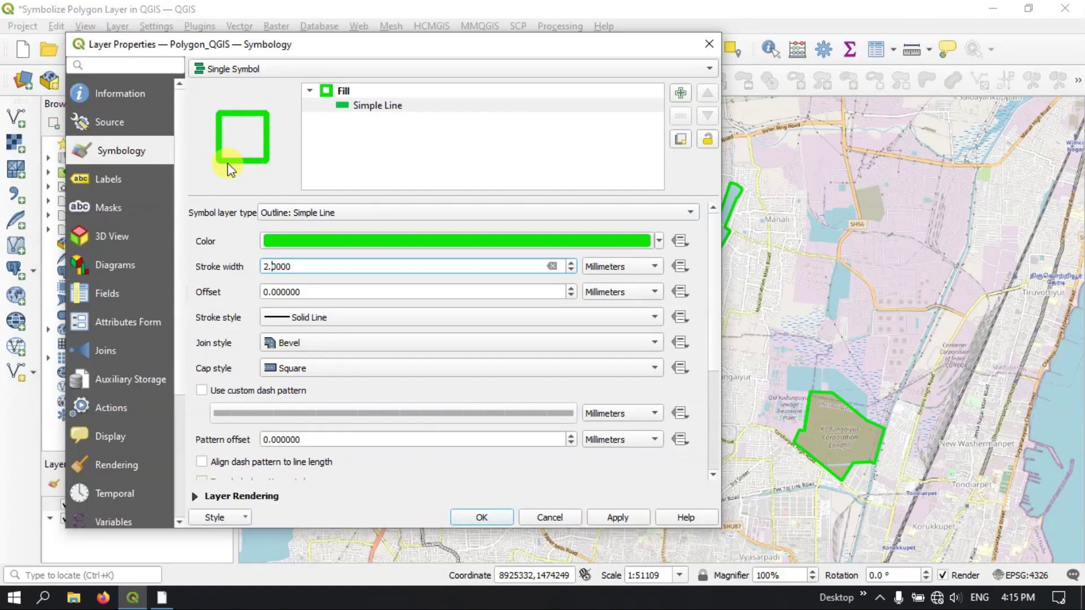
click(622, 517)
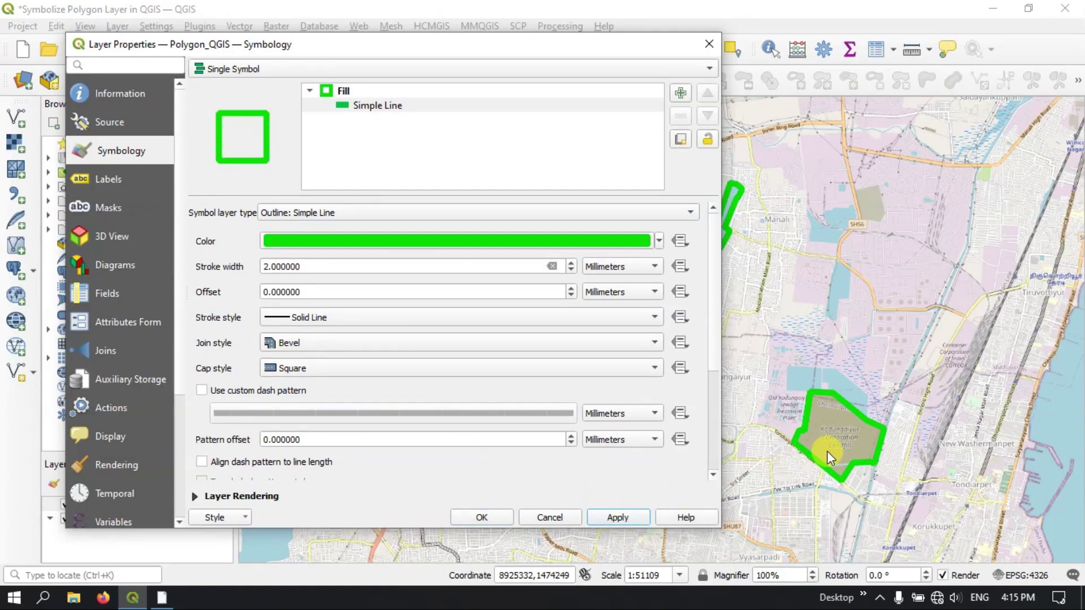
- Set the outline's stroke width to 1 millimeter and its stroke style to Dash Dot Line, applying the changes
click(262, 267)
key(Delete)
text(1)
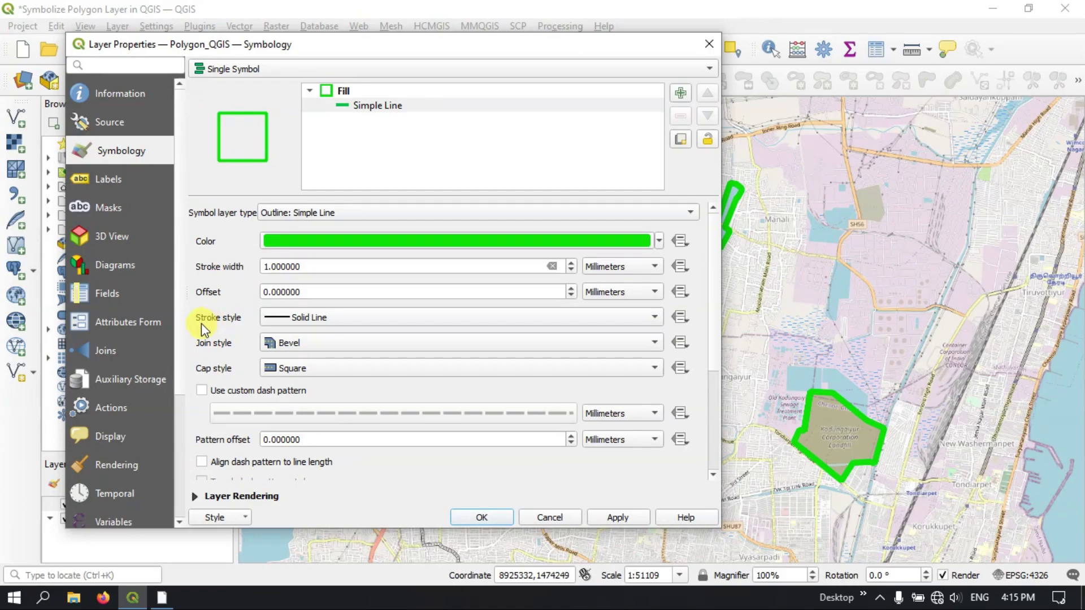
click(333, 318)
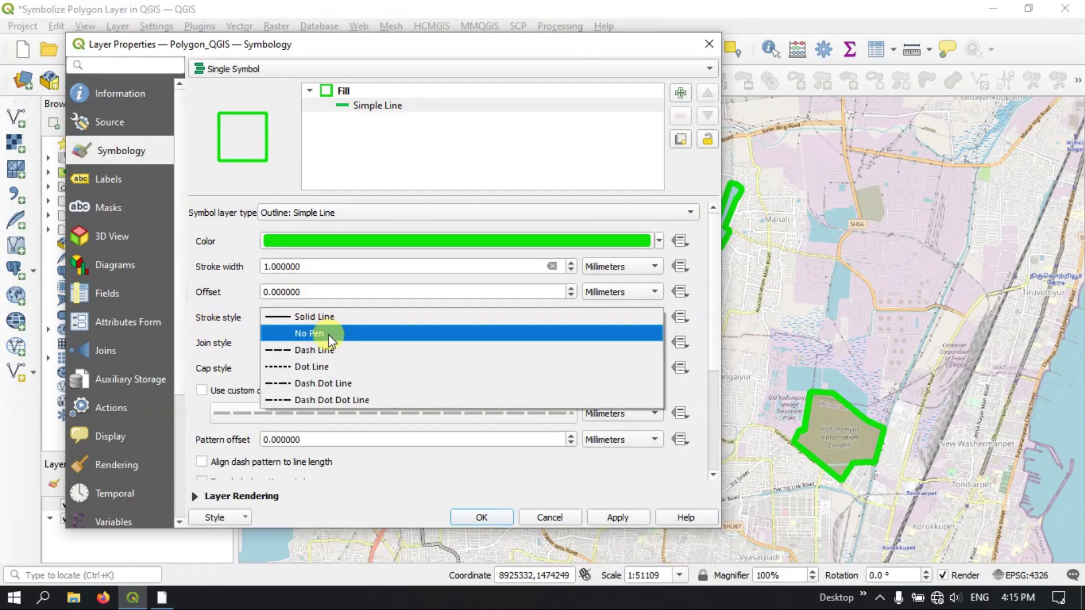
click(328, 384)
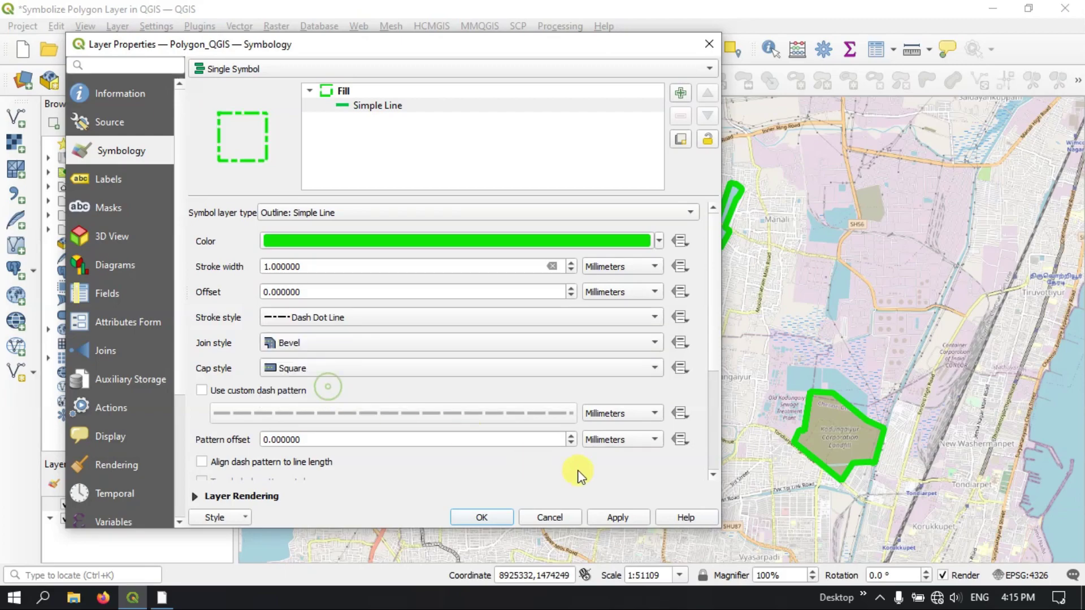
click(605, 514)
- Set both the join style and the cap style of the outline to Round, applying each change
click(314, 344)
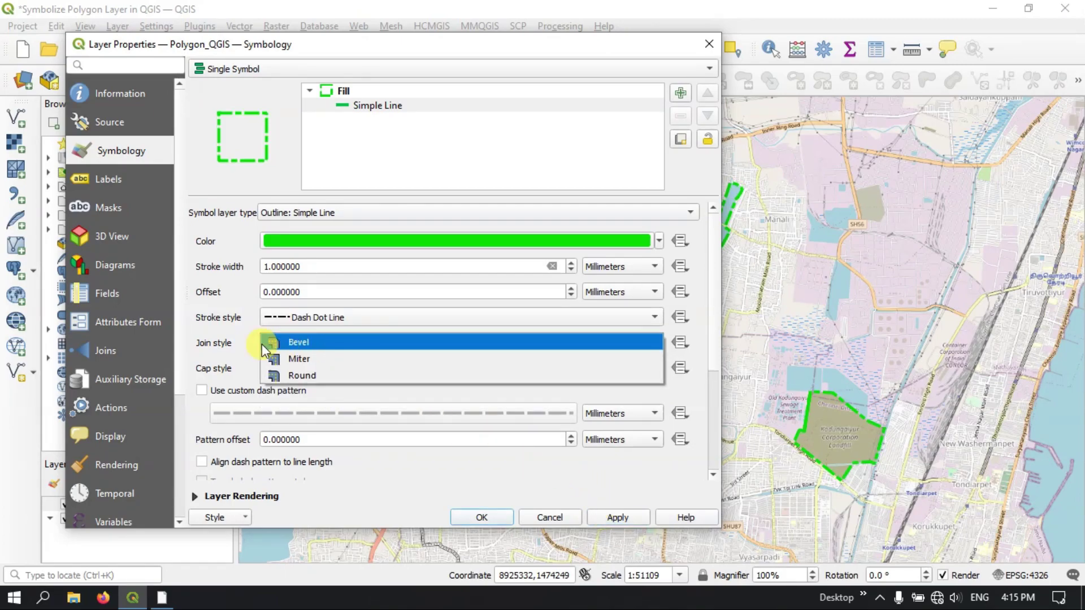
click(307, 374)
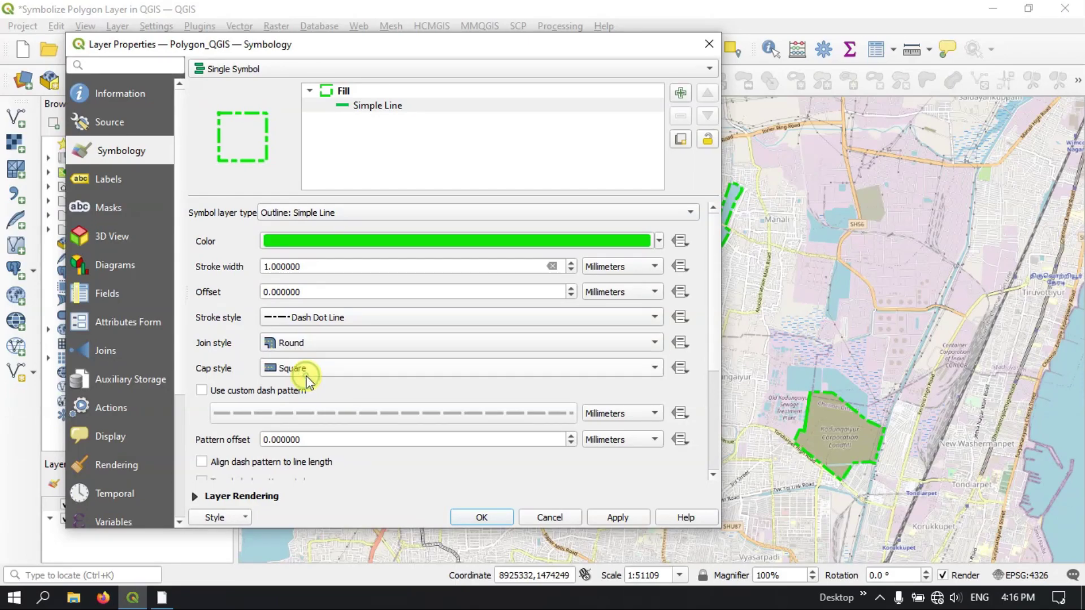
click(615, 517)
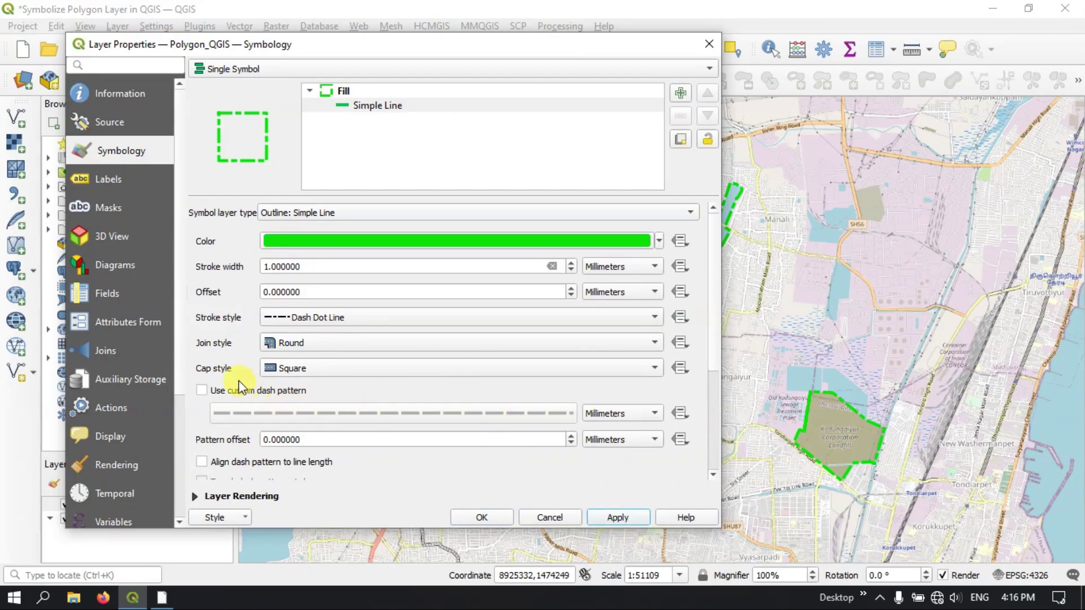
click(285, 369)
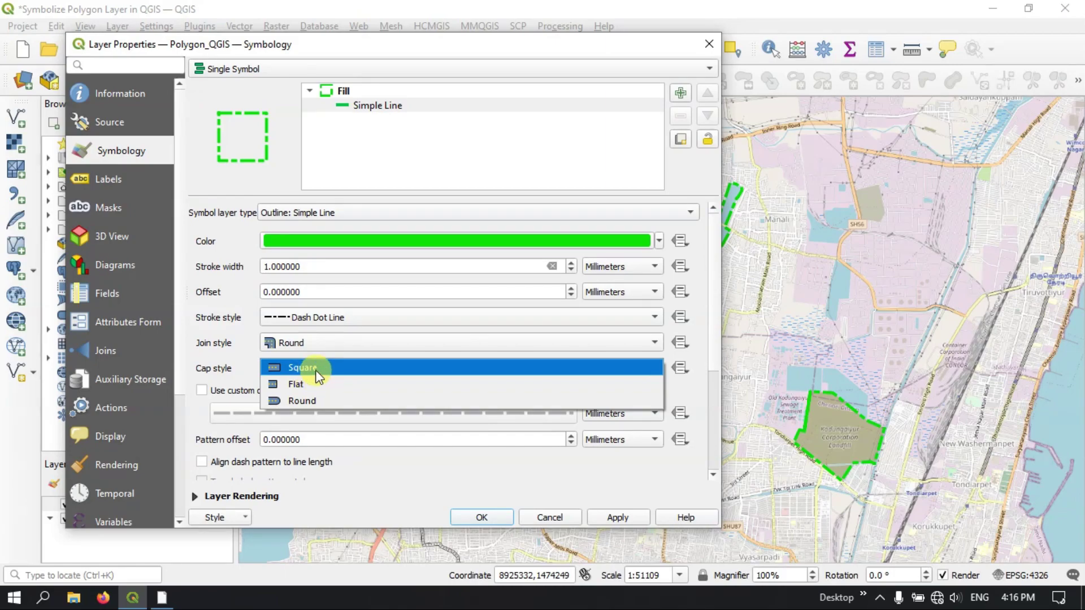
click(320, 401)
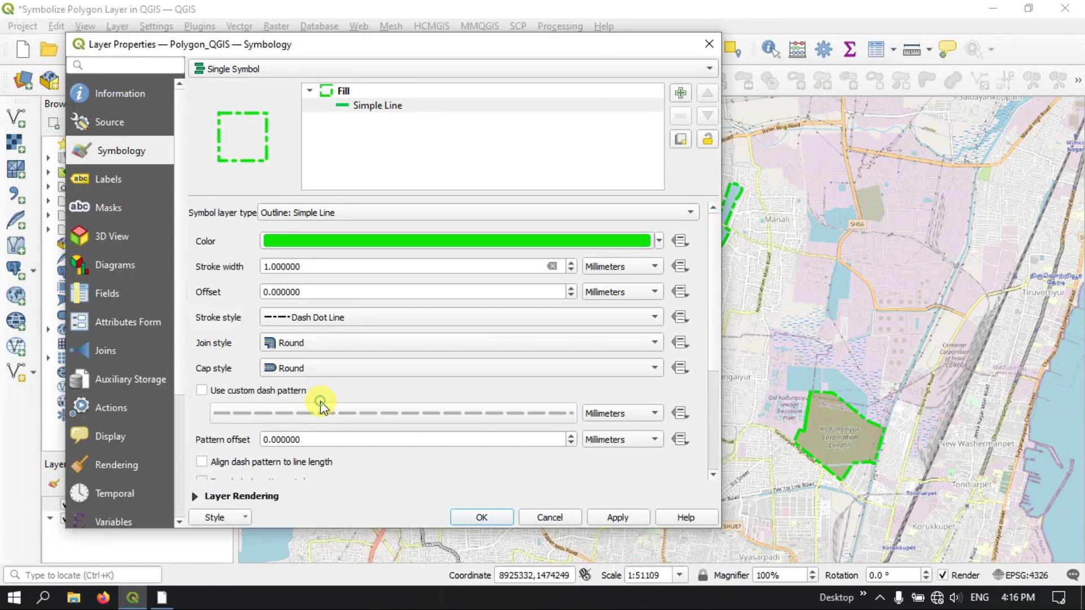
click(615, 520)
- Enable the custom dash pattern for the outline, set its pattern offset to 4 millimeters and apply
click(201, 391)
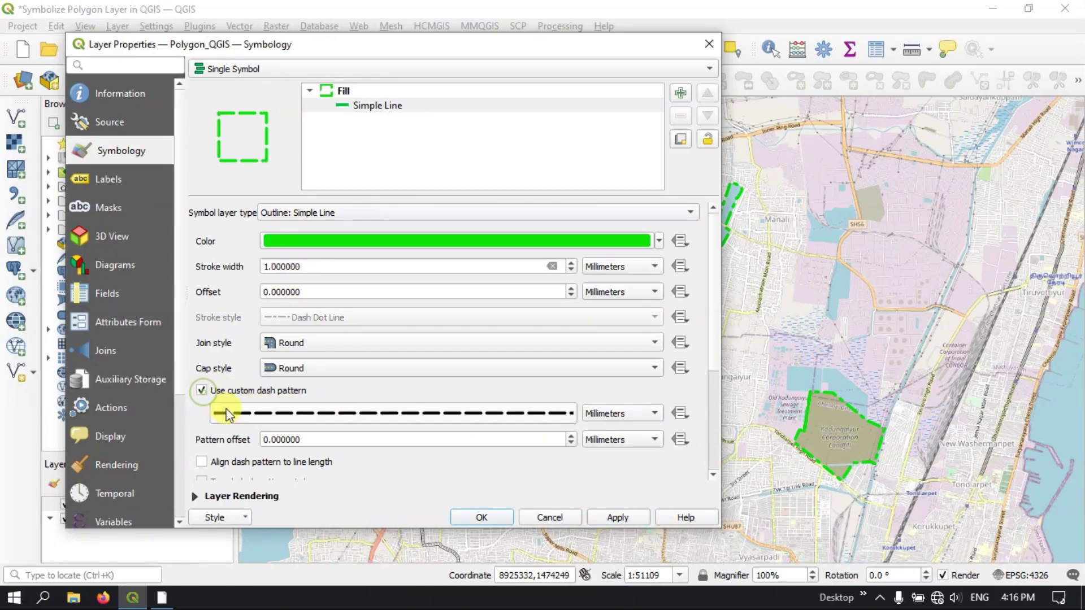
click(268, 439)
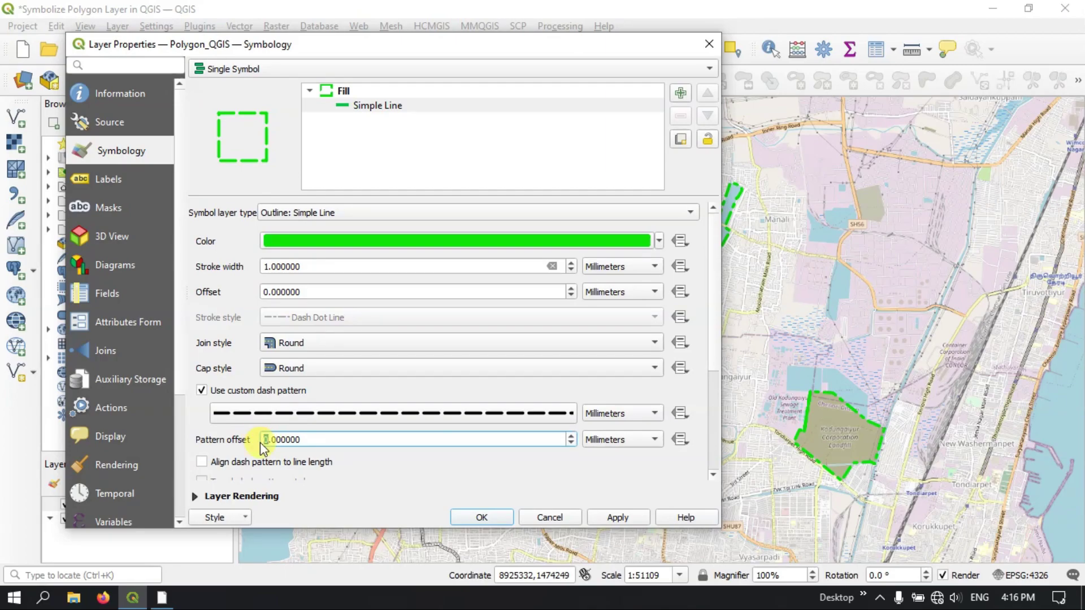
text(5)
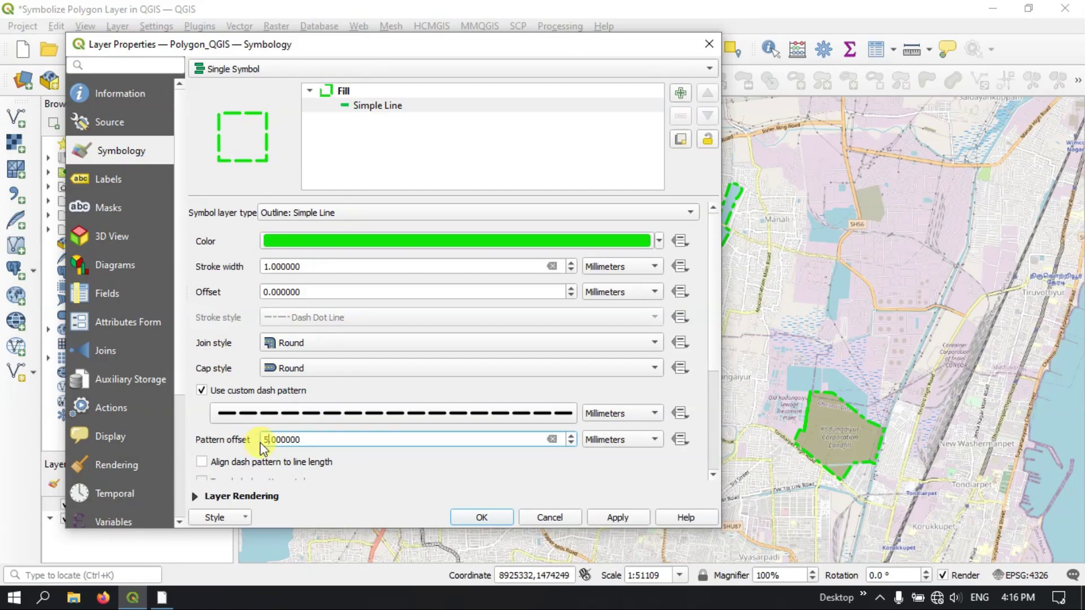
text(0)
key(BackSpace)
key(BackSpace)
text(1)
key(BackSpace)
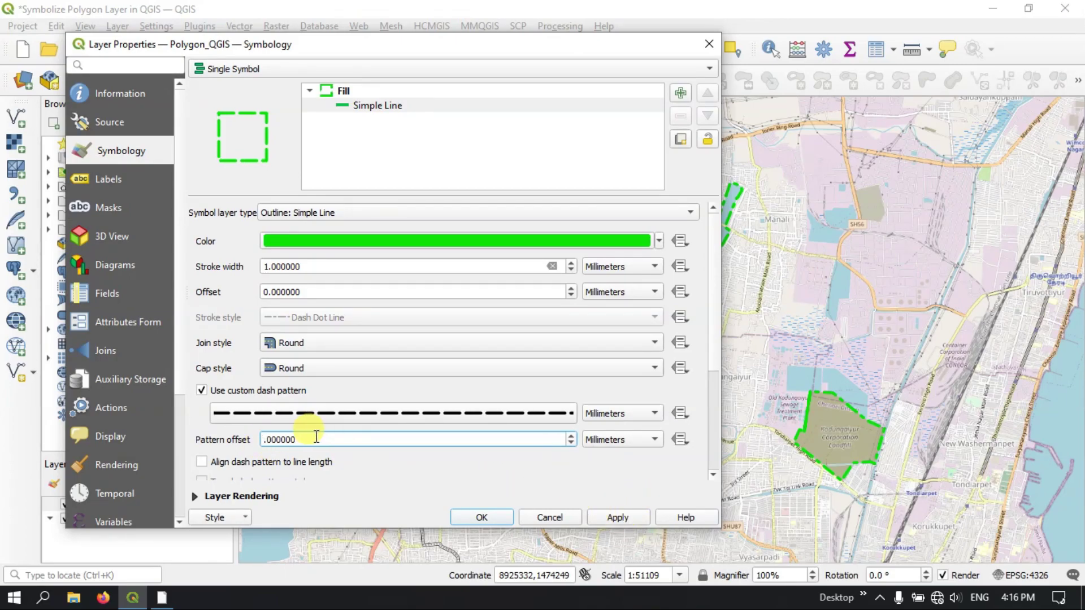
text(4)
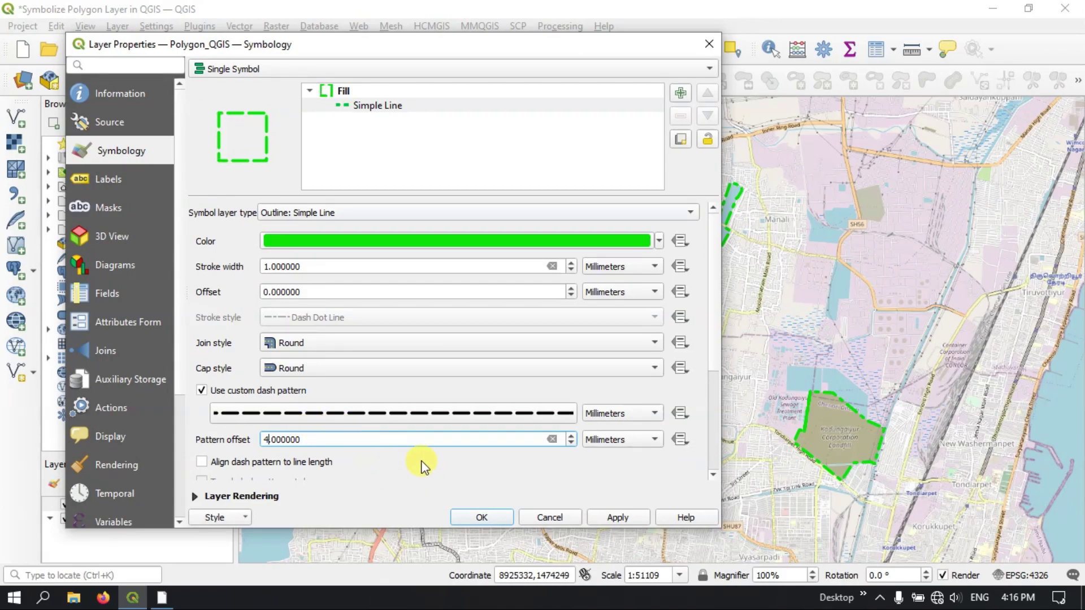
click(599, 517)
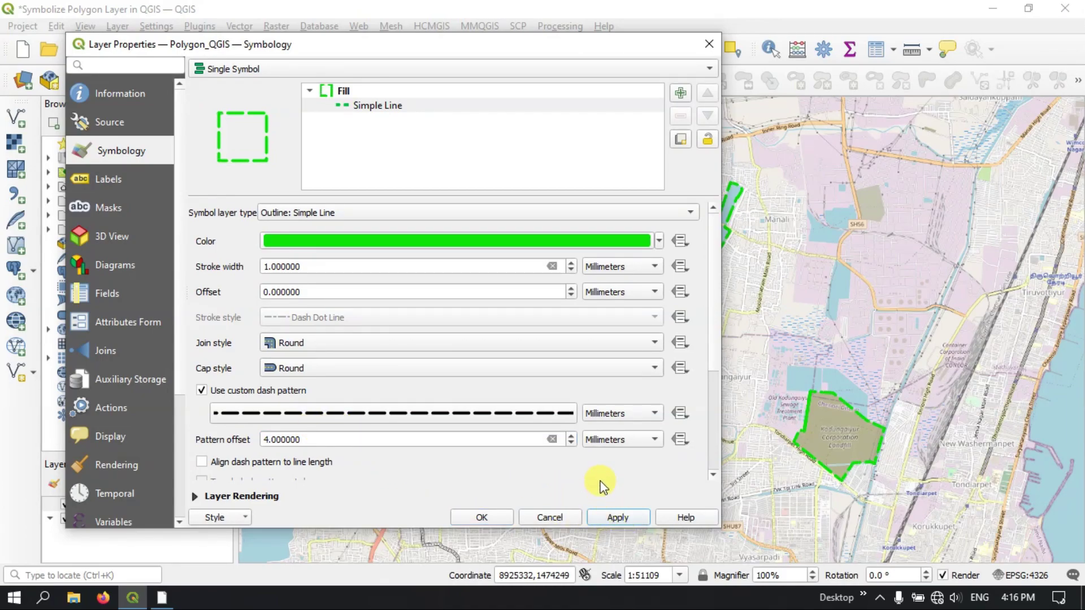
- Change the symbol layer type to Centroid Fill and apply it to the polygons
scroll(710, 382, down, 5)
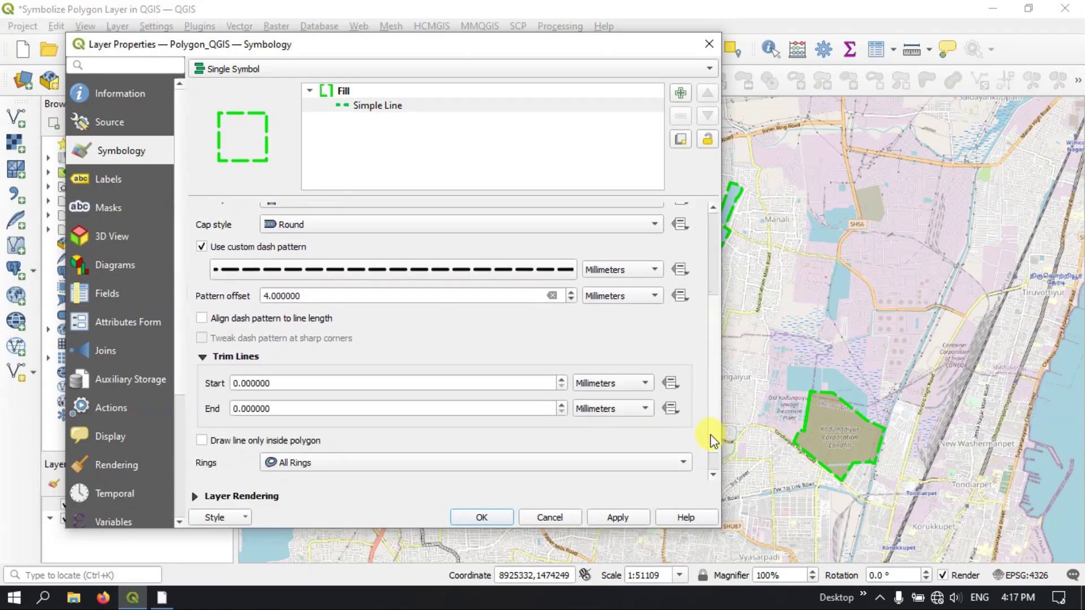
scroll(719, 483, up, 5)
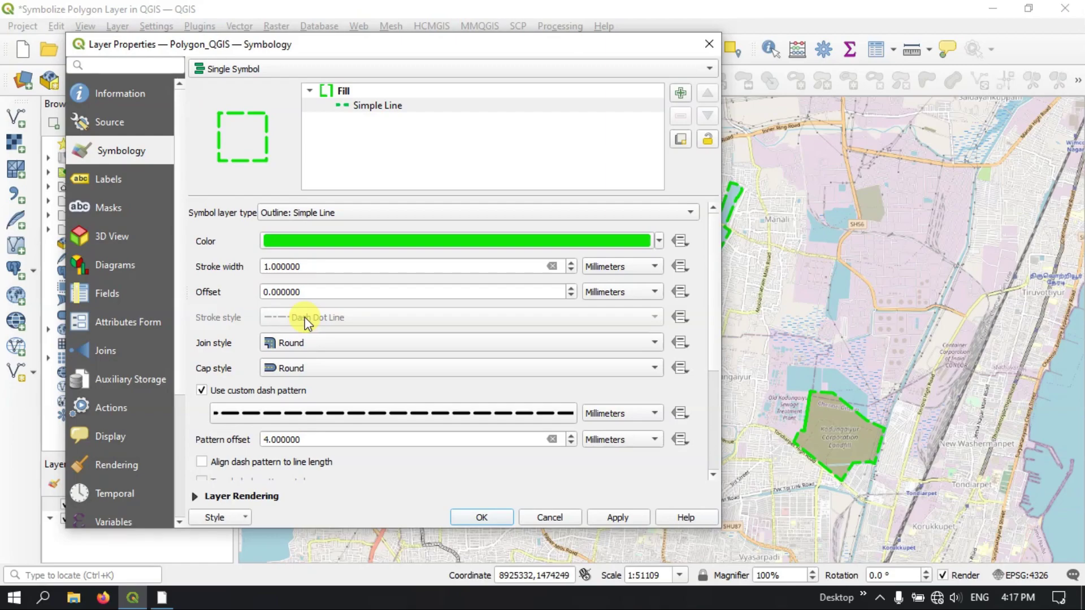
click(300, 217)
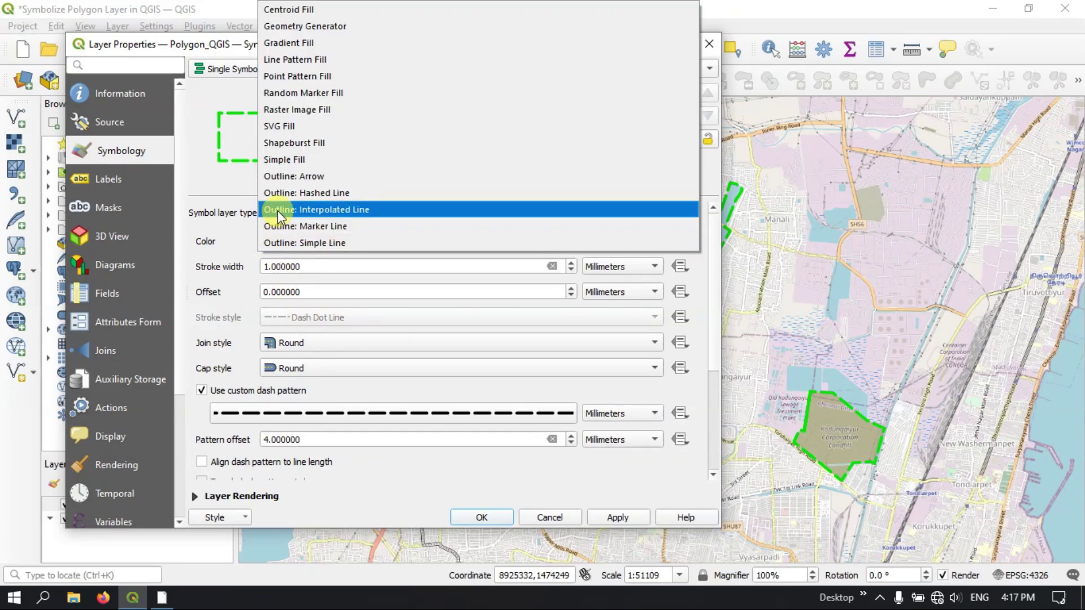
click(303, 14)
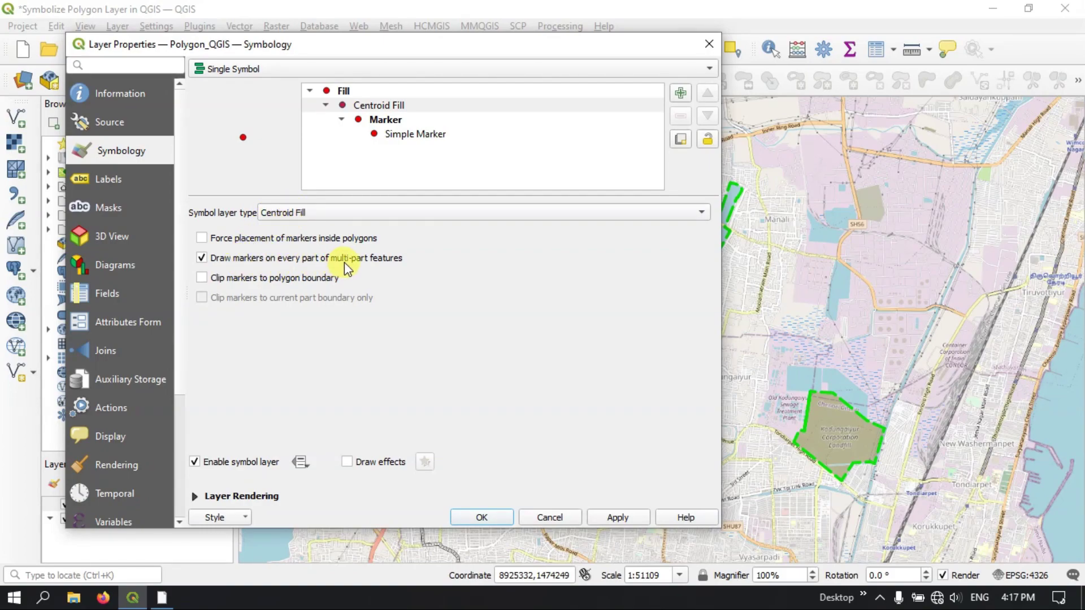
click(619, 520)
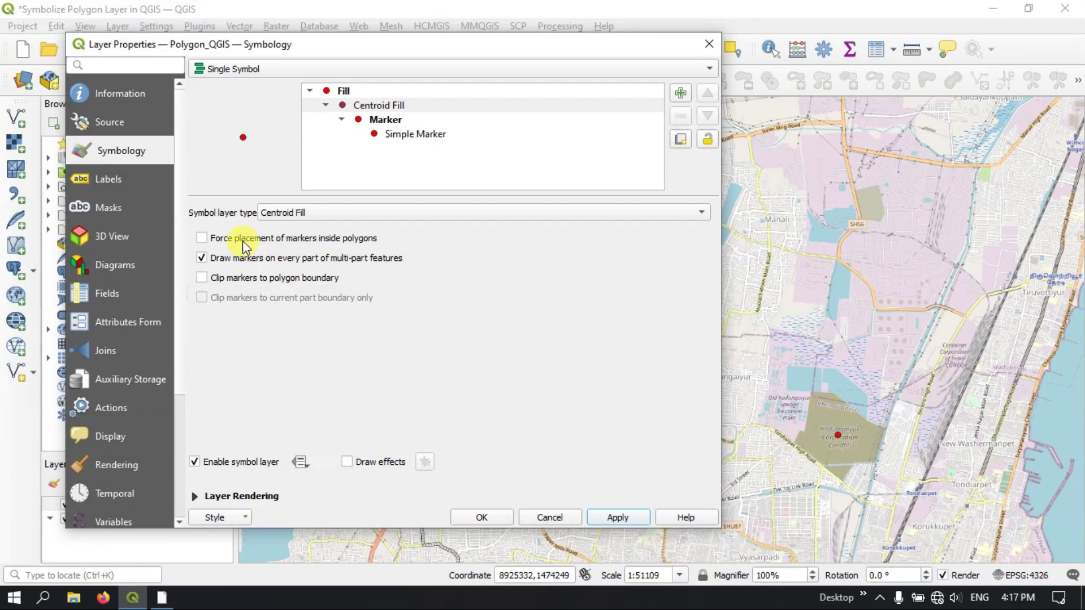
- Try the centroid marker options for forced placement inside polygons and drawing on every part, then restore both settings
click(321, 239)
click(201, 258)
click(620, 518)
click(202, 238)
click(202, 238)
click(202, 258)
- Change the symbol layer type to Geometry Generator with the Point / MultiPoint geometry type and apply it
click(268, 214)
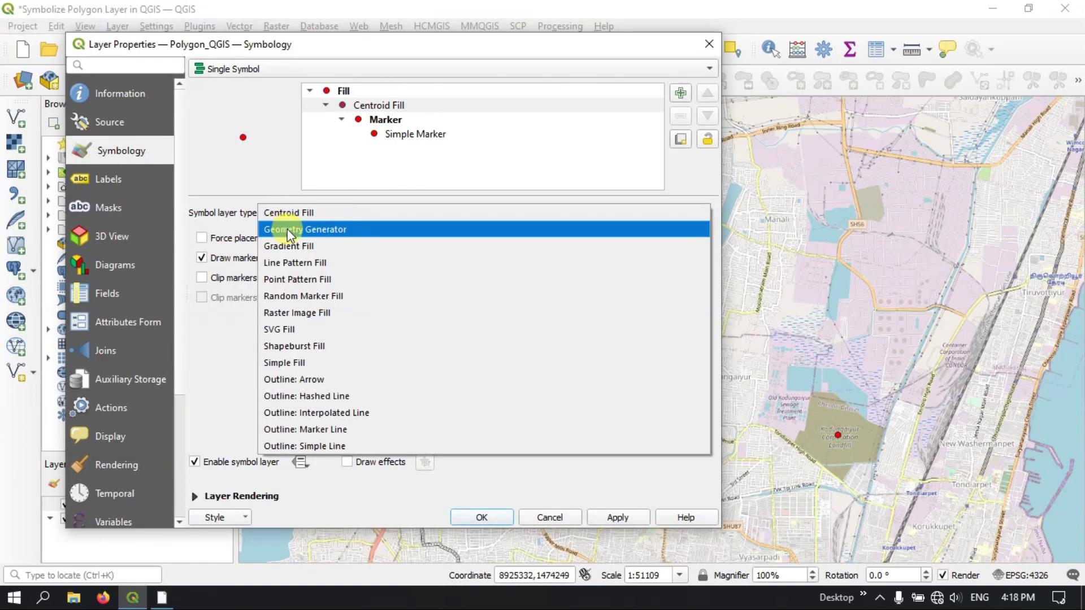
click(287, 229)
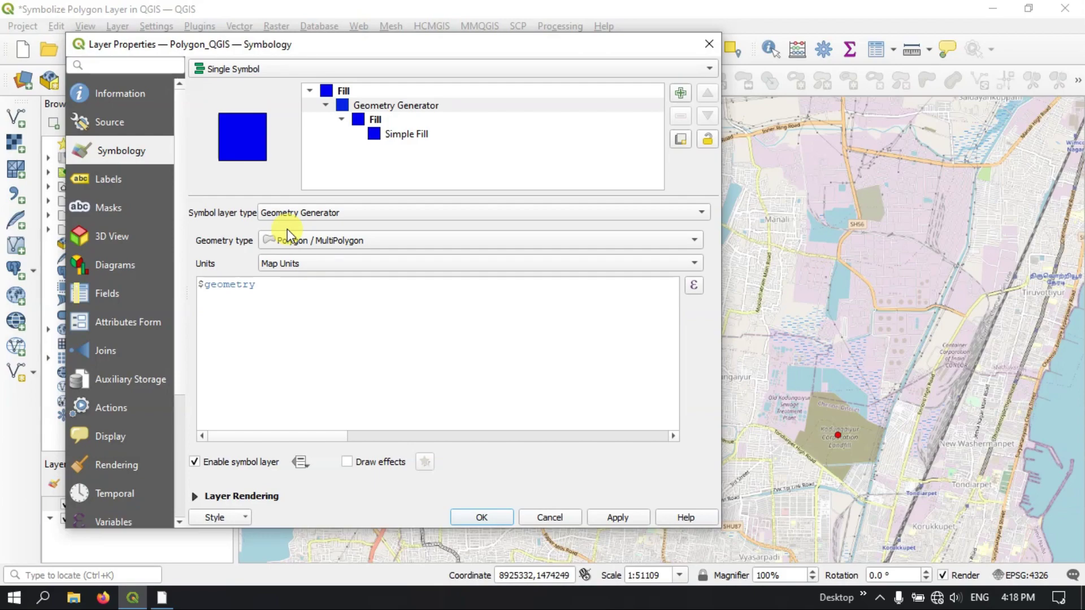
click(351, 249)
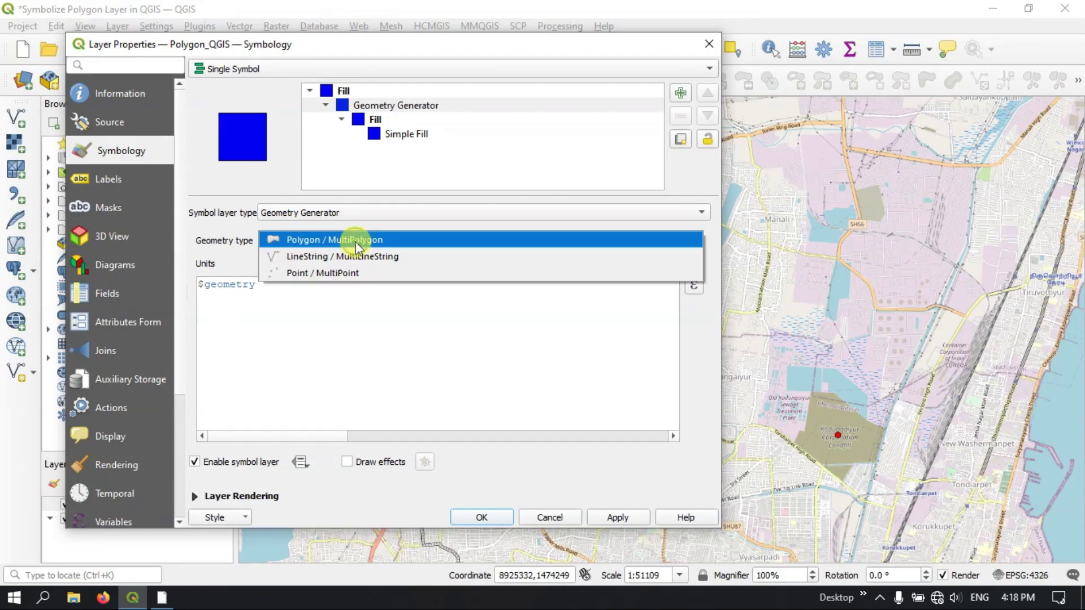
click(352, 273)
click(633, 518)
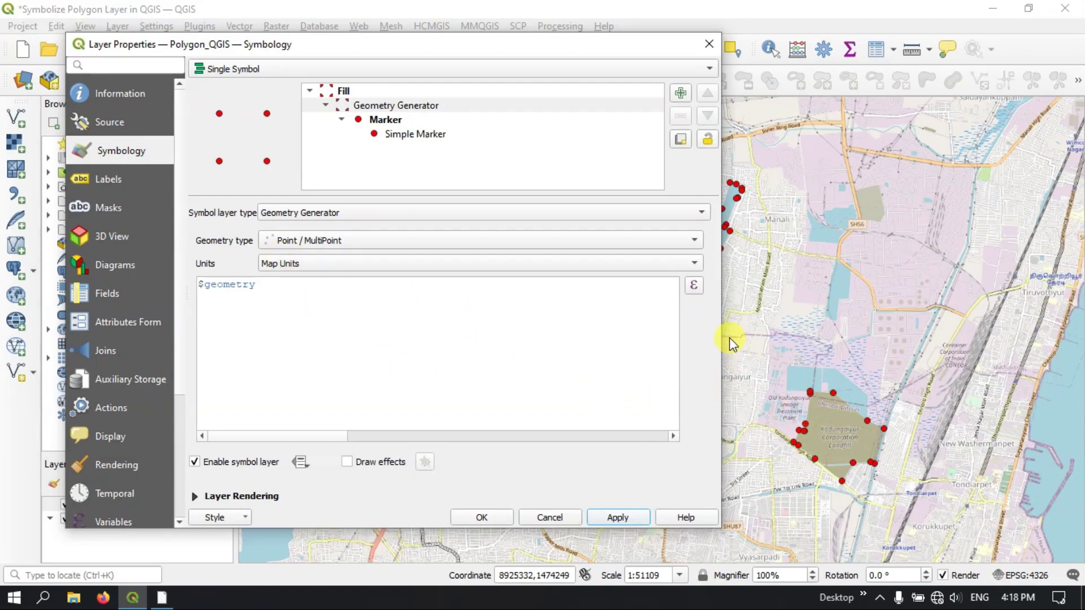
- Switch the generator's geometry type to LineString / MultiLineString and apply it to the polygons
click(310, 249)
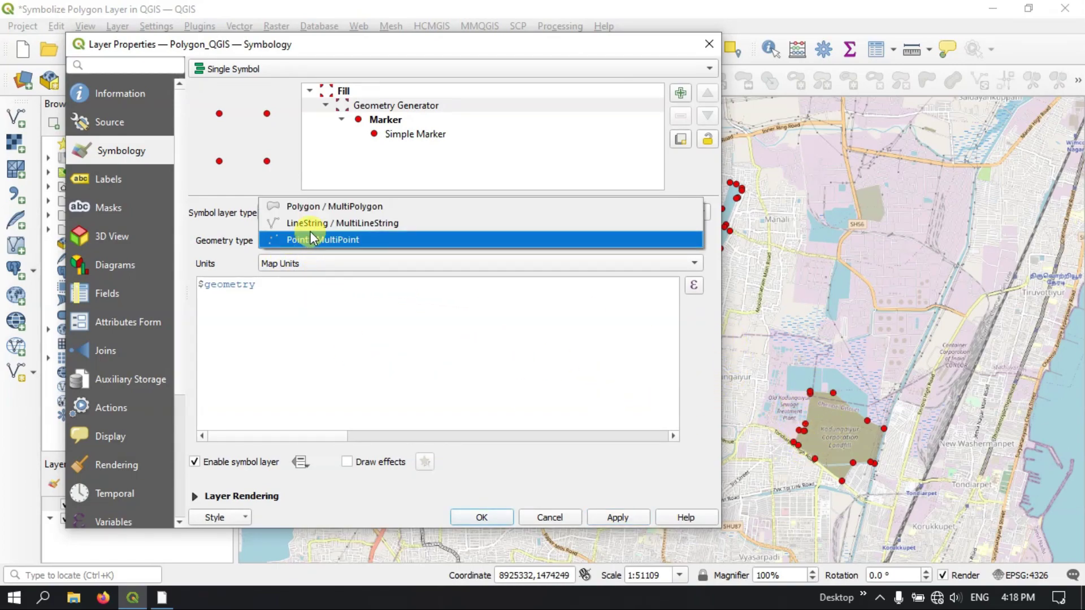
click(309, 226)
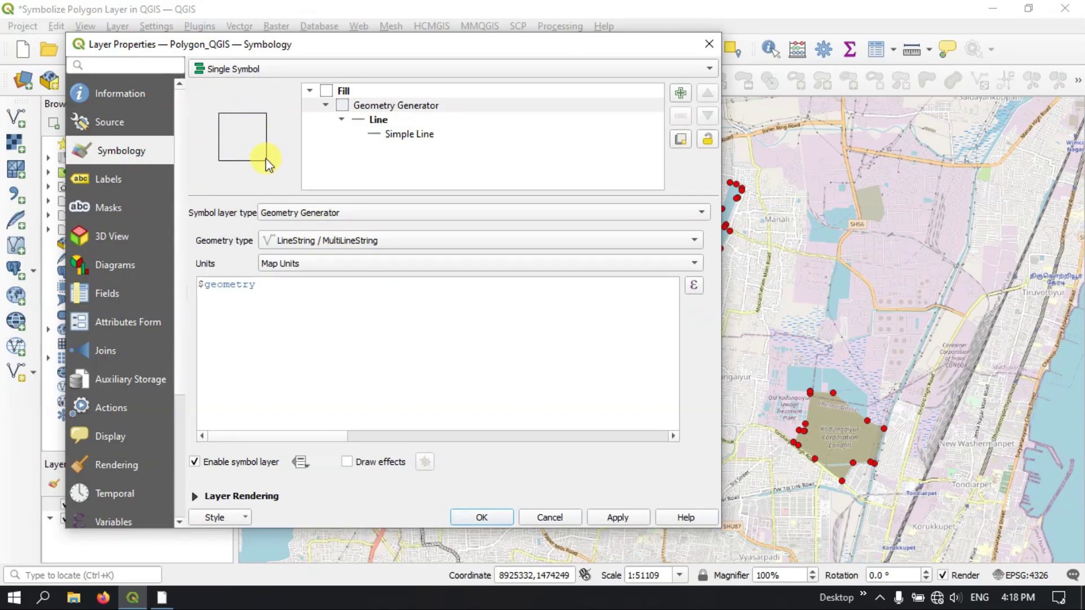
click(632, 518)
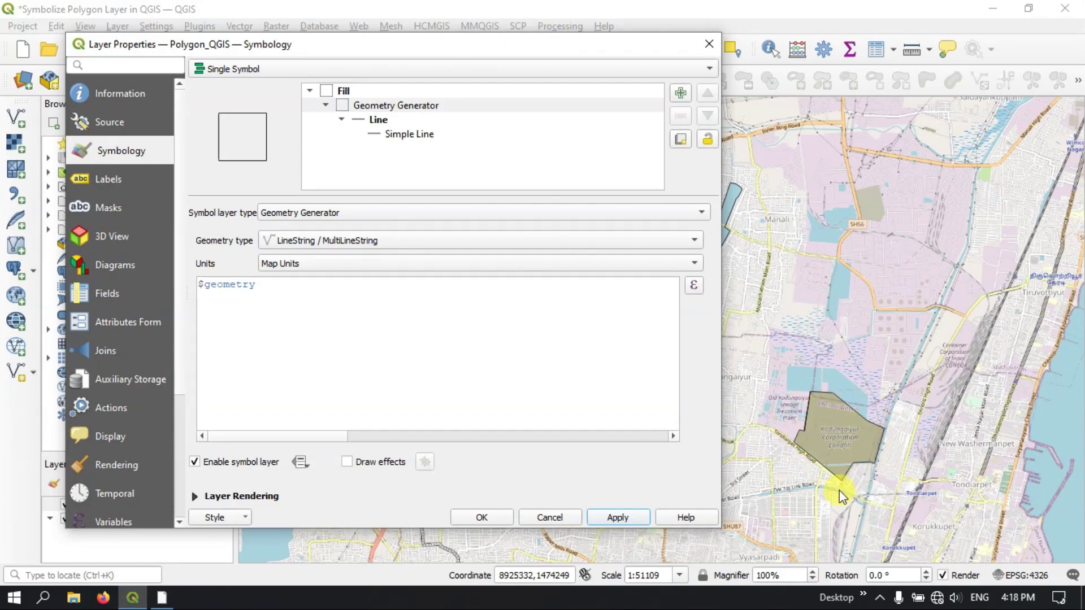
- Change the polygon symbol layer type from Geometry Generator to Gradient Fill
click(324, 245)
click(322, 245)
click(333, 214)
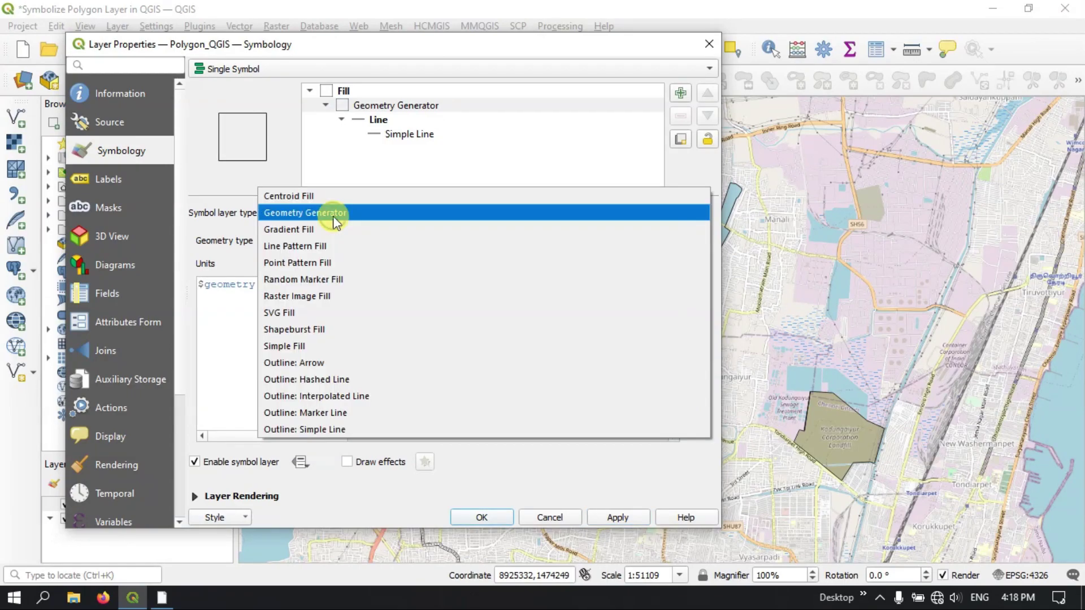
click(330, 229)
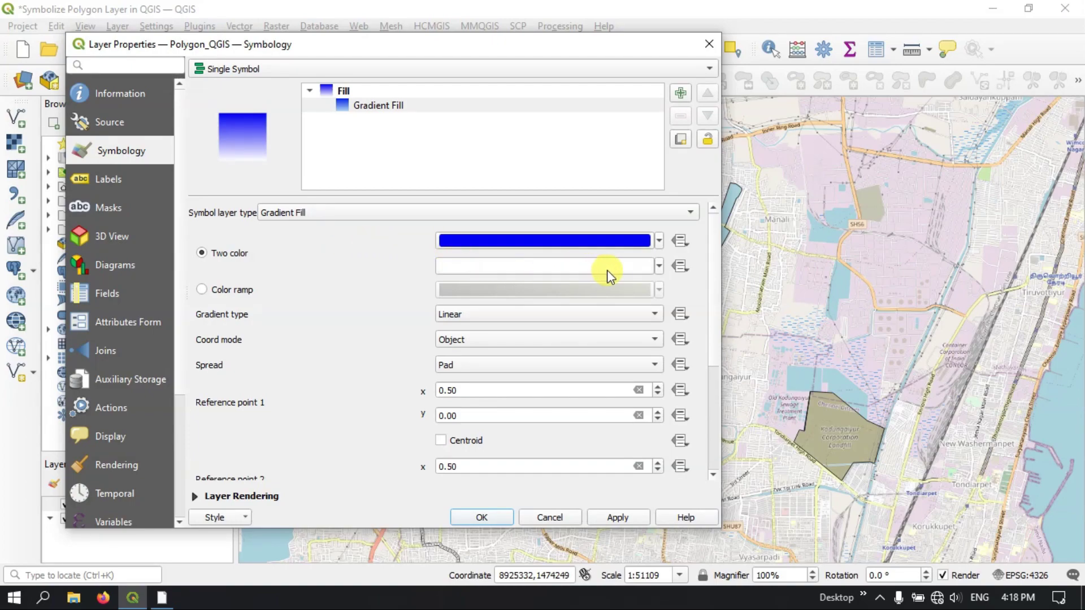
- Set the second colour of the two-color gradient to bright cyan and apply it to the polygons
click(657, 269)
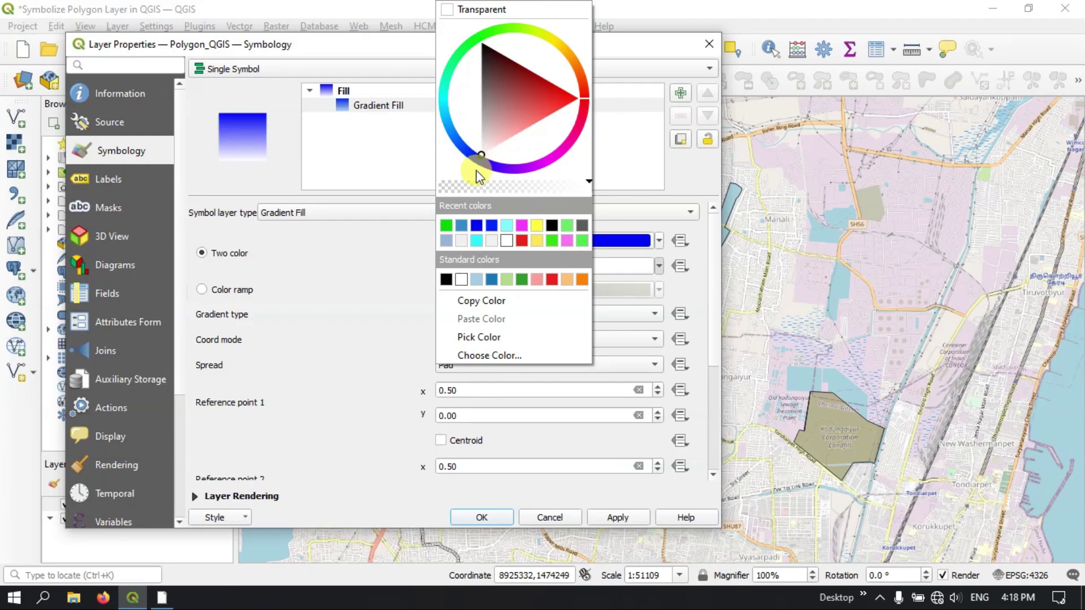
click(654, 258)
click(659, 264)
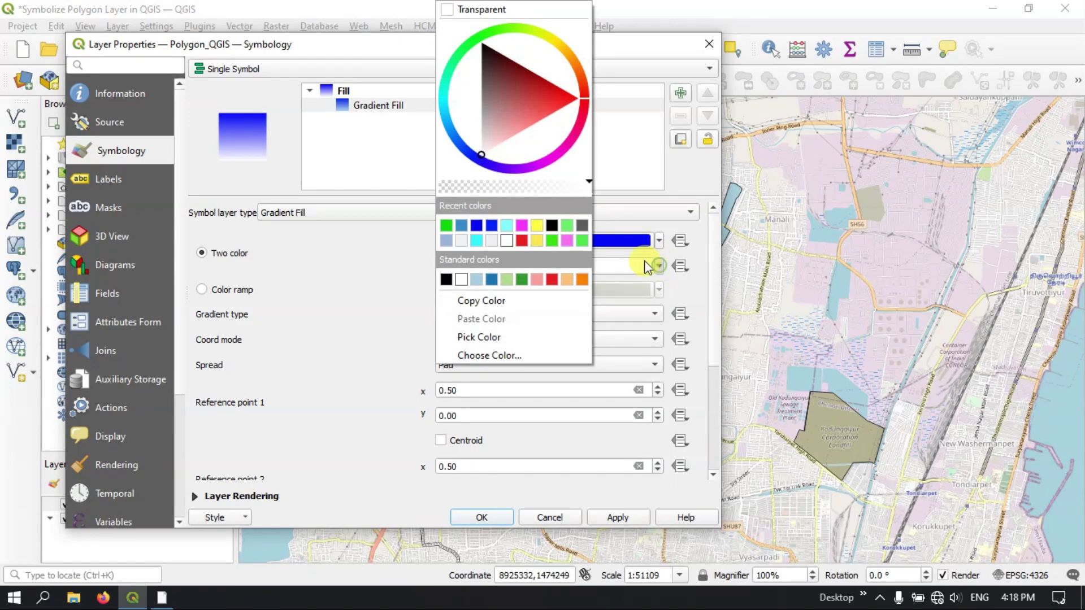
click(445, 113)
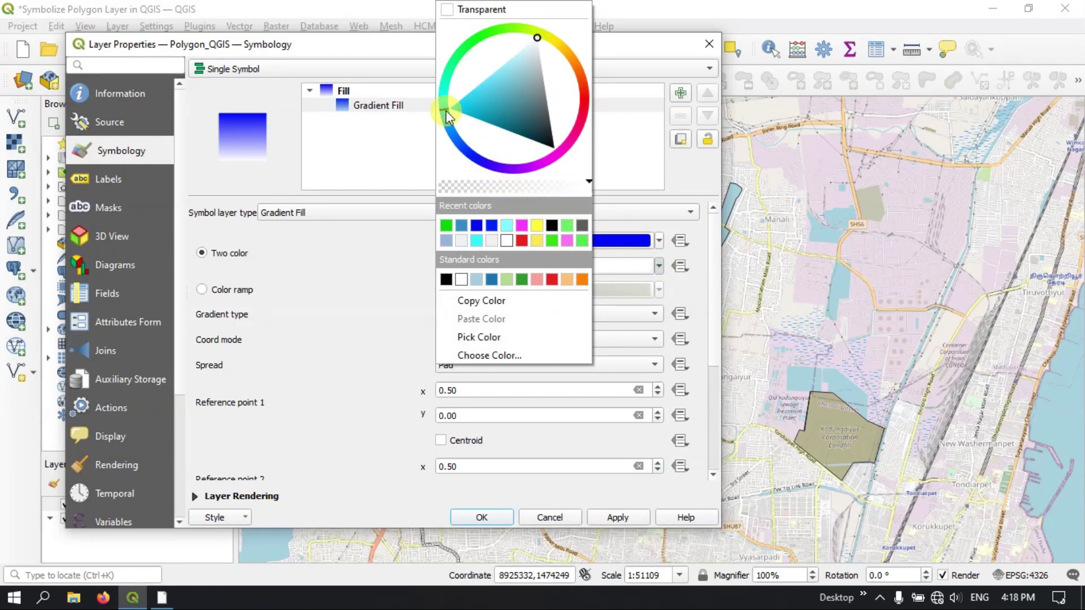
mouse_move(538, 36)
mouse_down()
mouse_move(510, 57)
mouse_move(540, 57)
mouse_move(532, 57)
mouse_up()
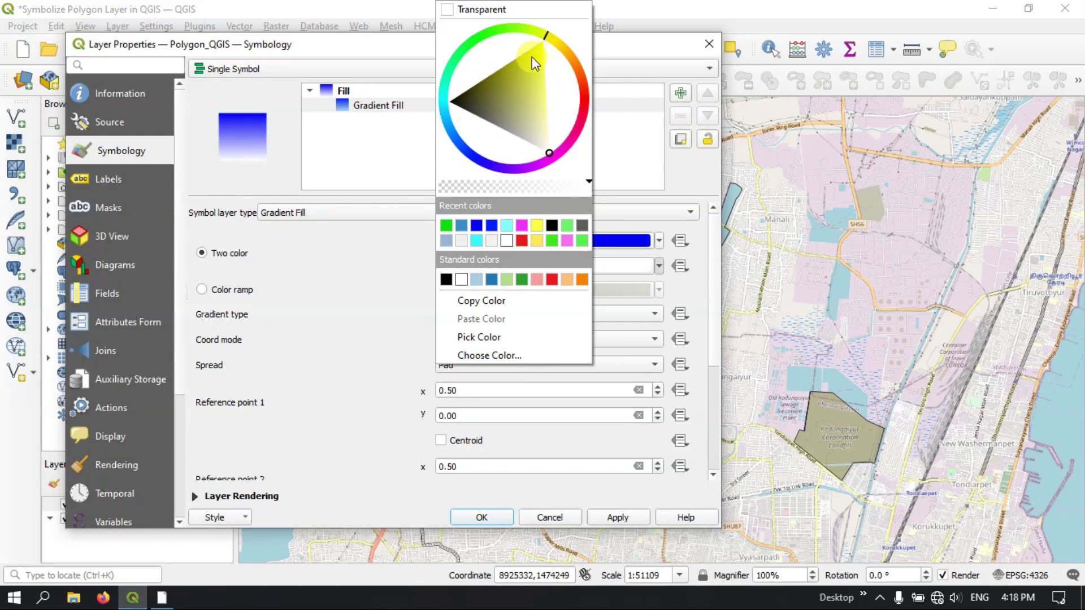
click(441, 104)
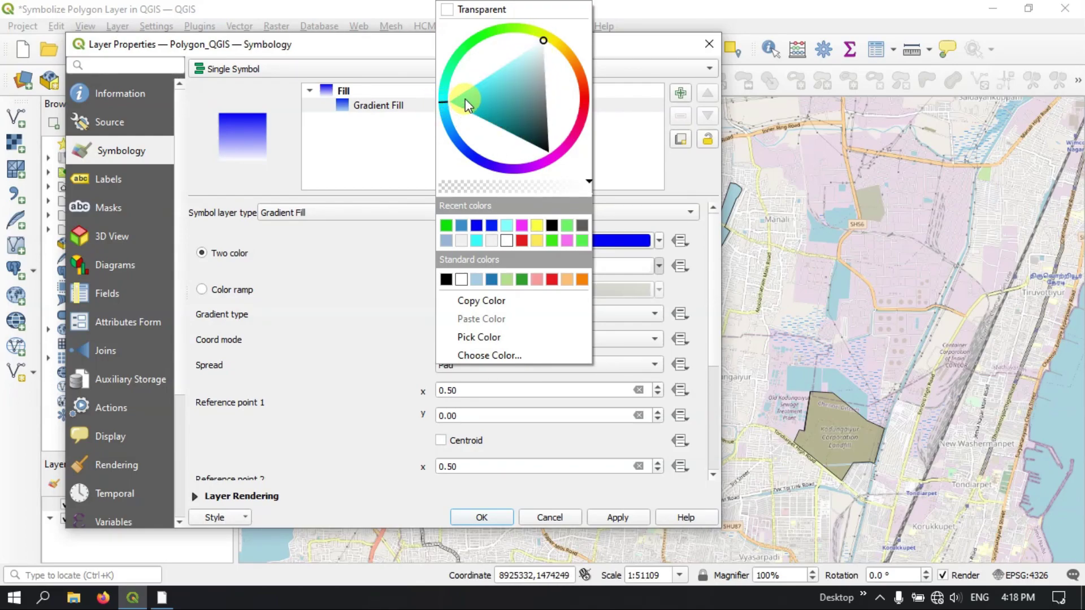
click(468, 103)
click(358, 300)
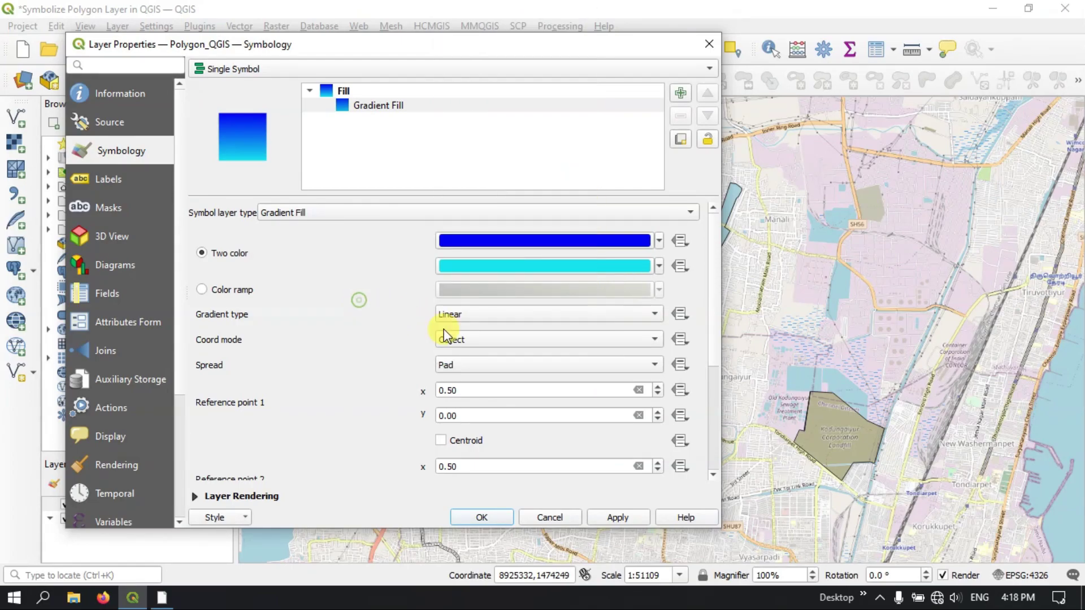
click(632, 523)
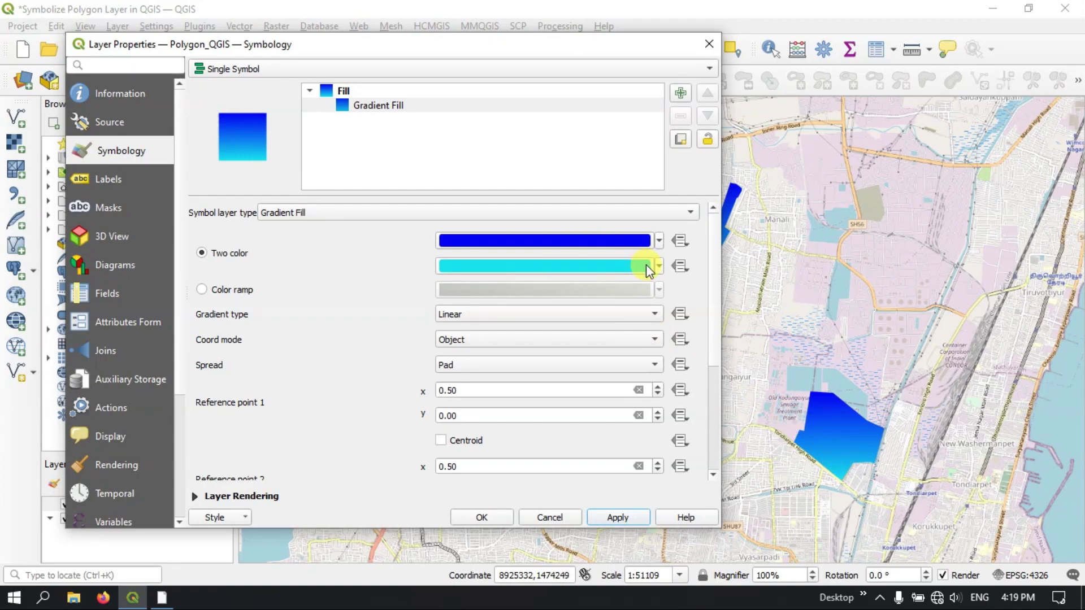
- Switch the gradient fill to a color ramp, choose the Turbo ramp and apply it
click(220, 291)
click(658, 290)
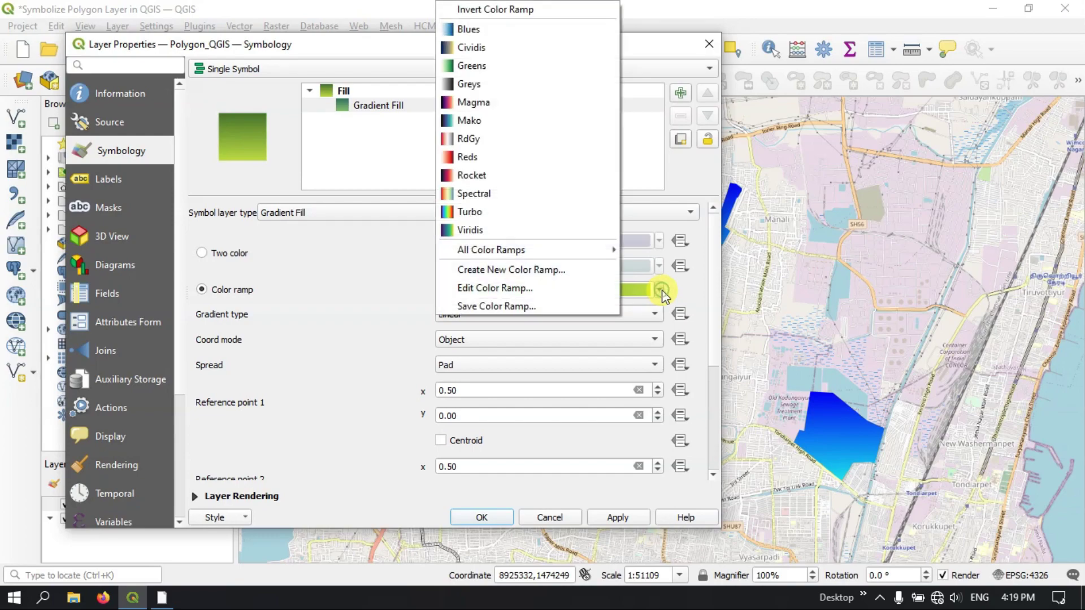
click(518, 213)
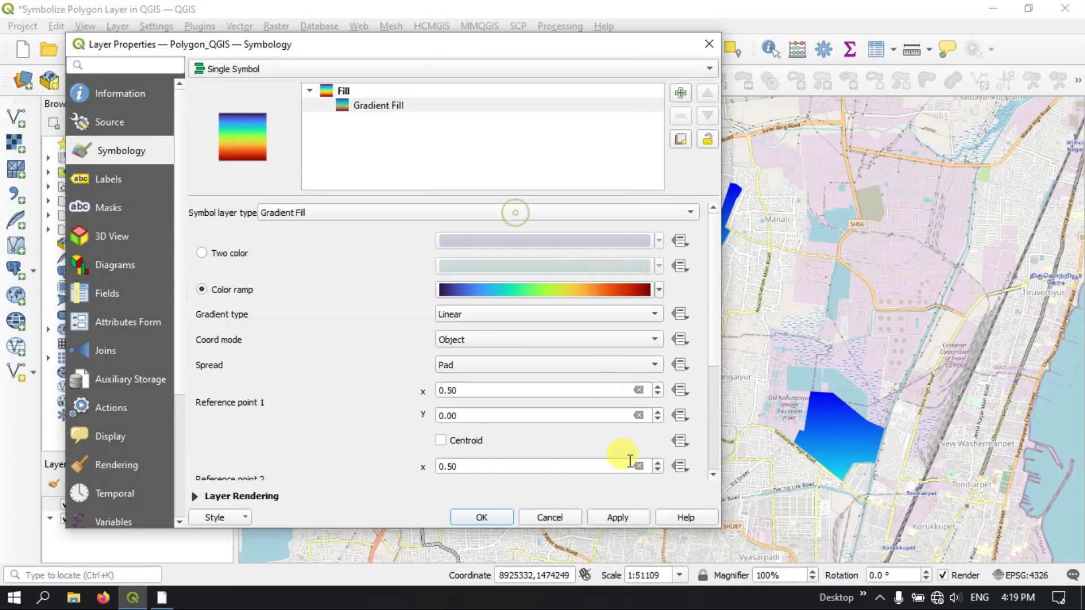
click(635, 518)
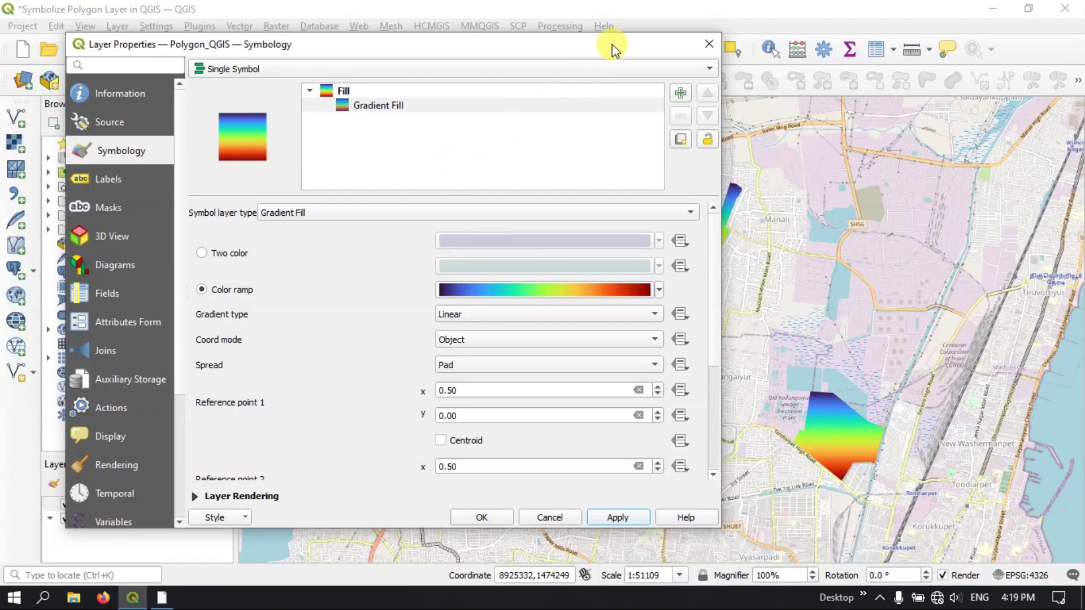
- Invert the Turbo color ramp of the gradient fill and apply it to the polygons
drag(612, 44, 565, 35)
click(612, 276)
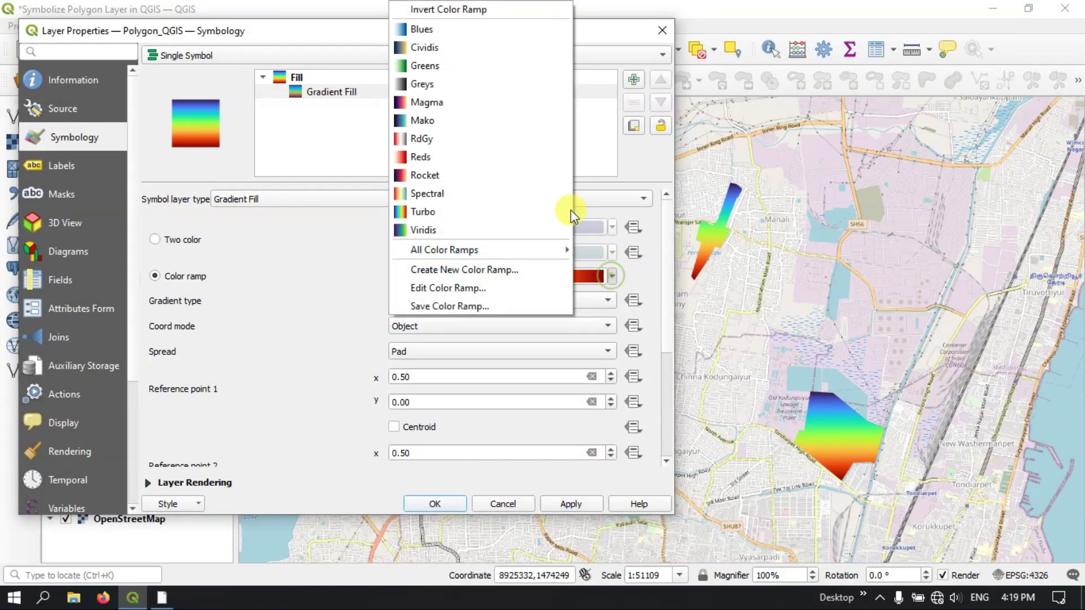
click(431, 10)
click(598, 505)
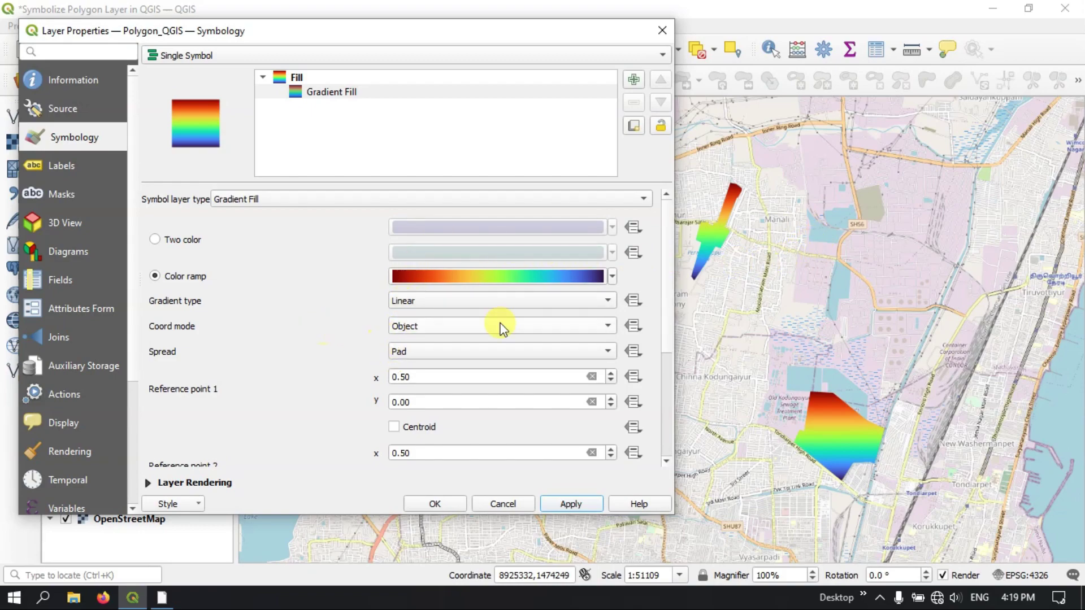
- Change the symbol layer type to Line Pattern Fill and apply it to the polygons
click(668, 341)
mouse_move(668, 341)
mouse_down()
mouse_move(672, 468)
mouse_move(672, 335)
mouse_up()
click(287, 200)
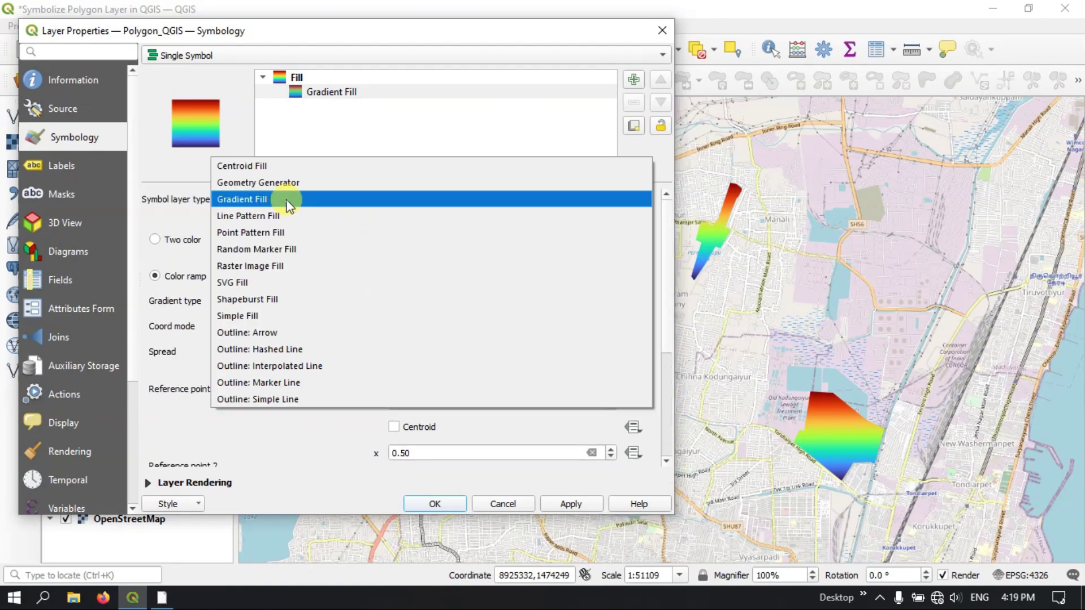
click(289, 215)
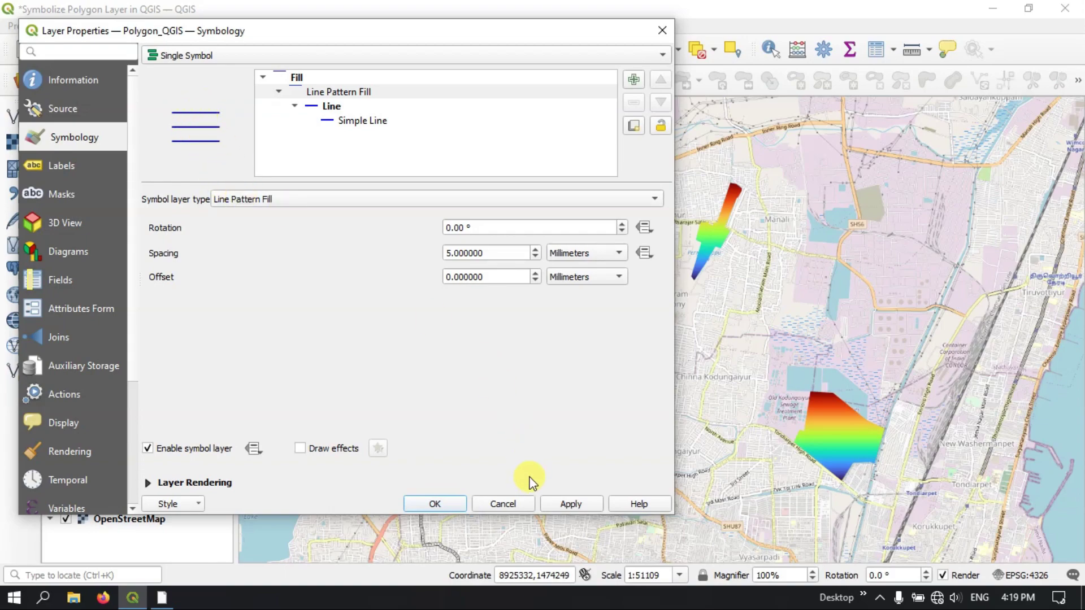
click(574, 505)
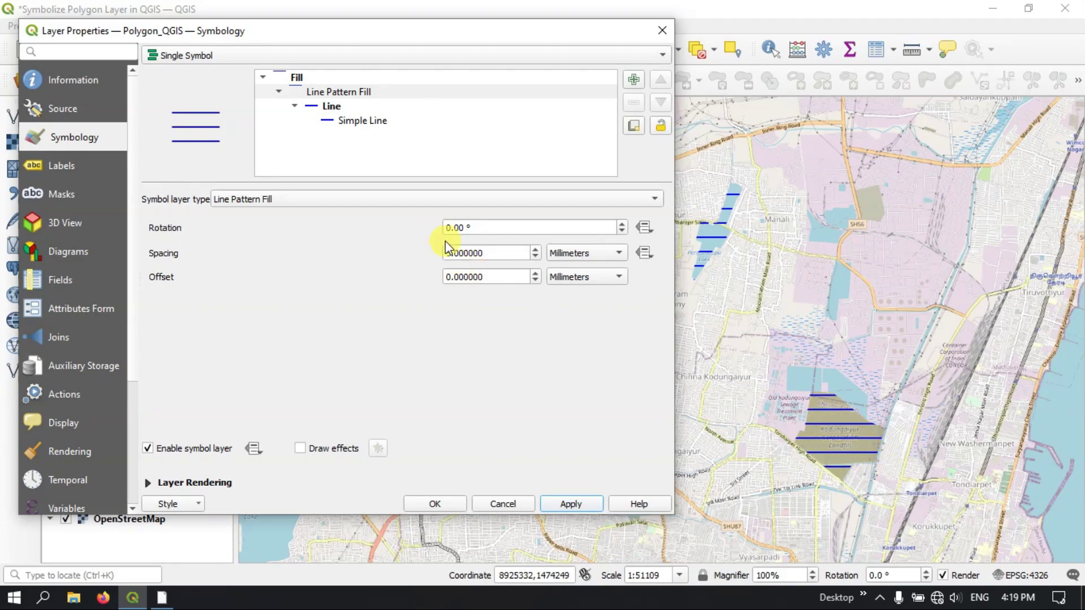
- Set the line pattern spacing to 1 millimeter and apply it
drag(451, 257, 447, 258)
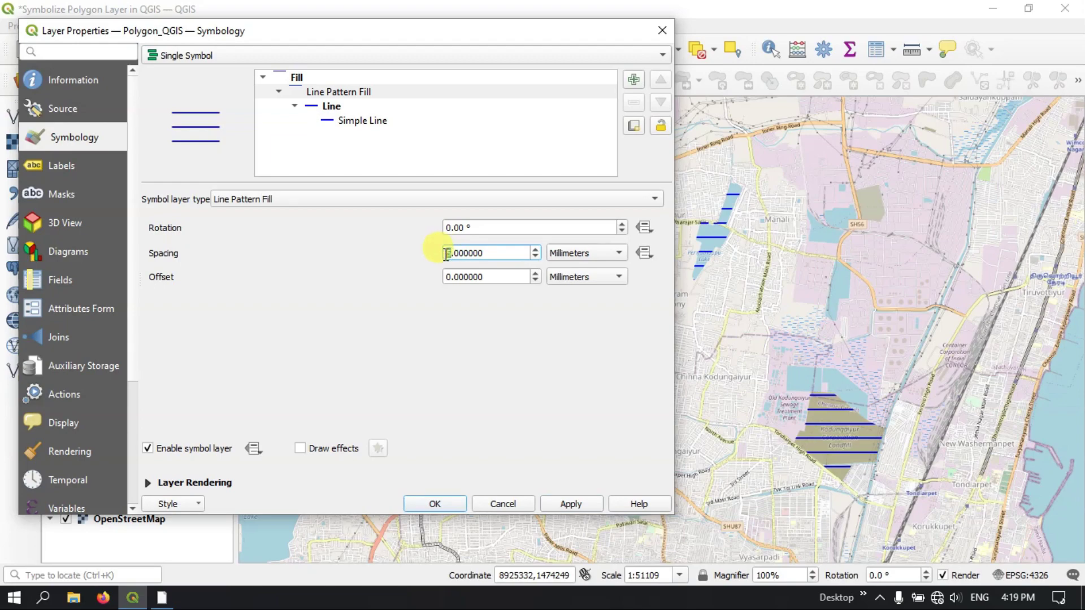
text(1)
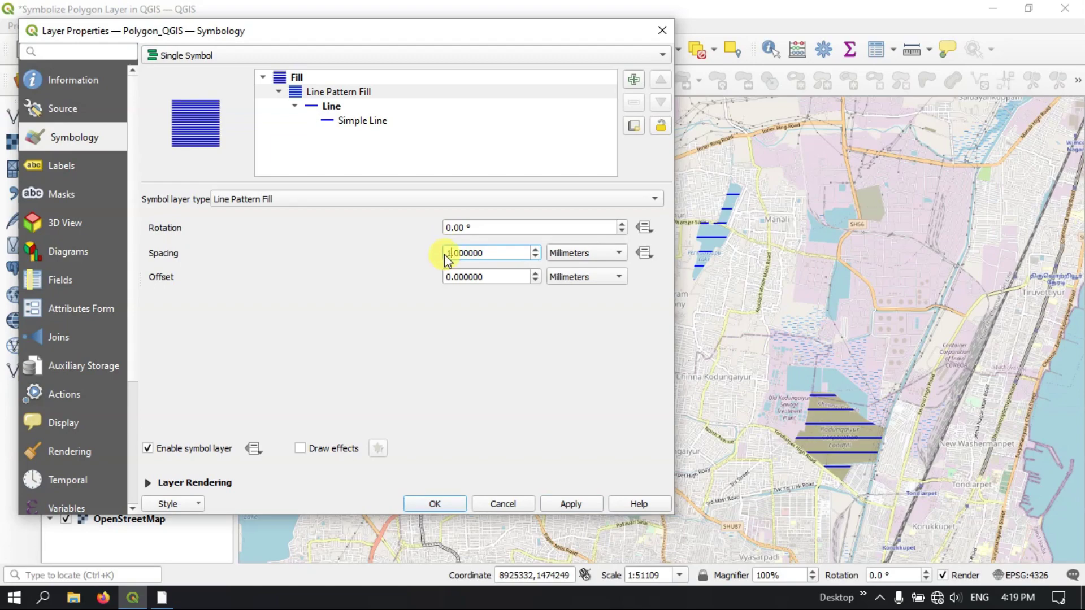
click(565, 502)
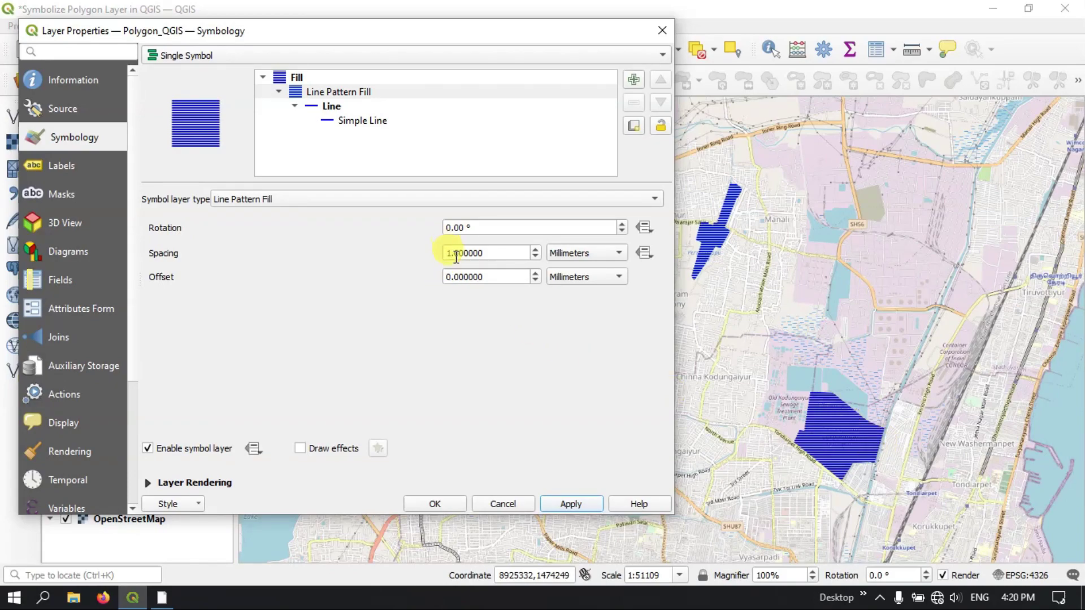
- Try a line pattern offset of 23 millimeters on the polygons, then set the offset back to 0
click(448, 277)
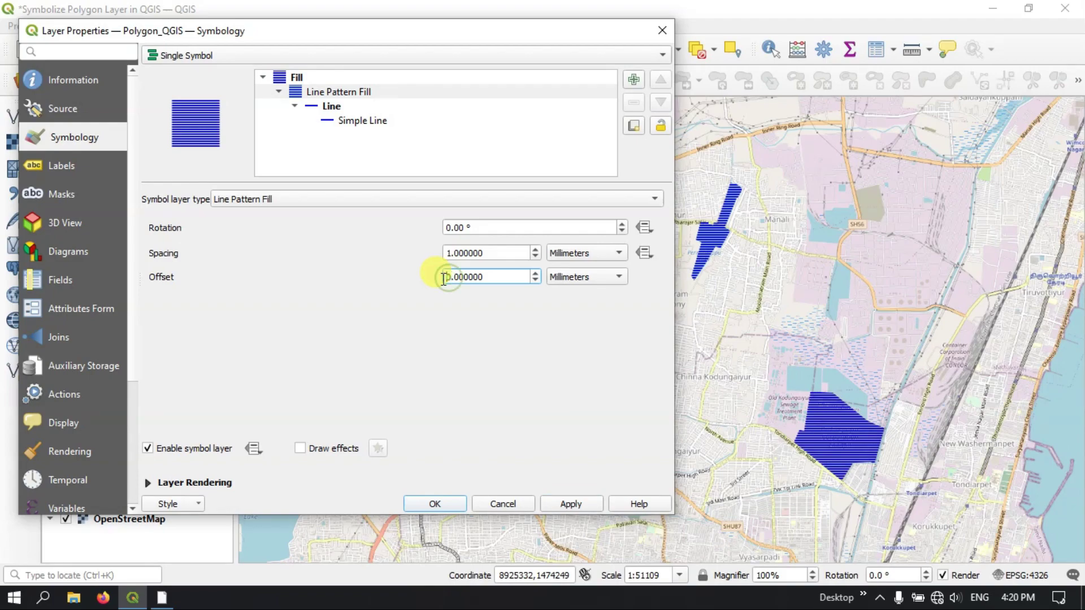
drag(448, 277, 451, 276)
text(23)
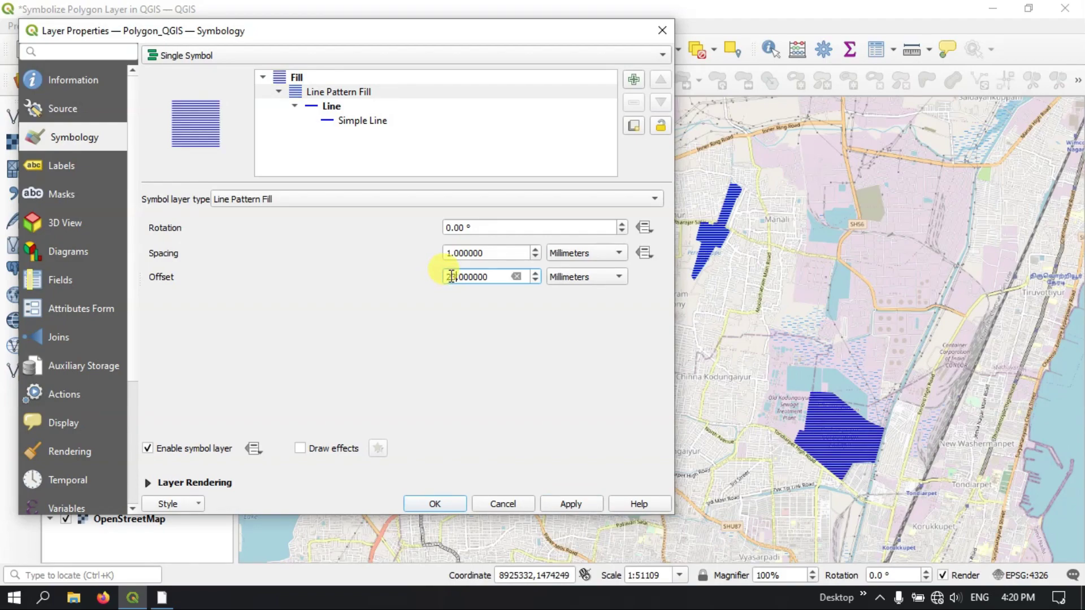
click(581, 505)
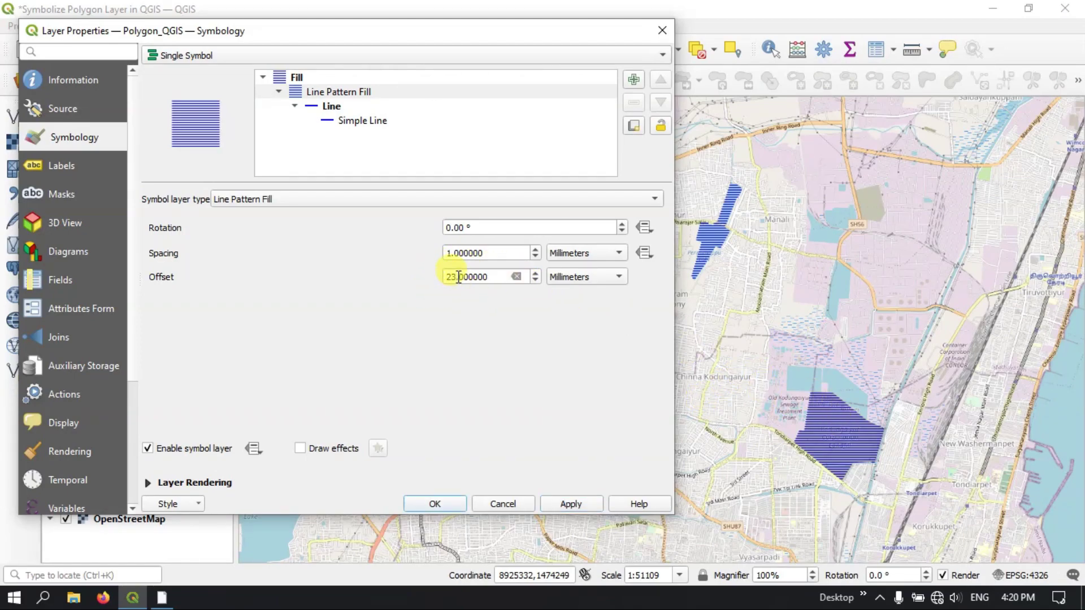
drag(457, 277, 438, 278)
text(0)
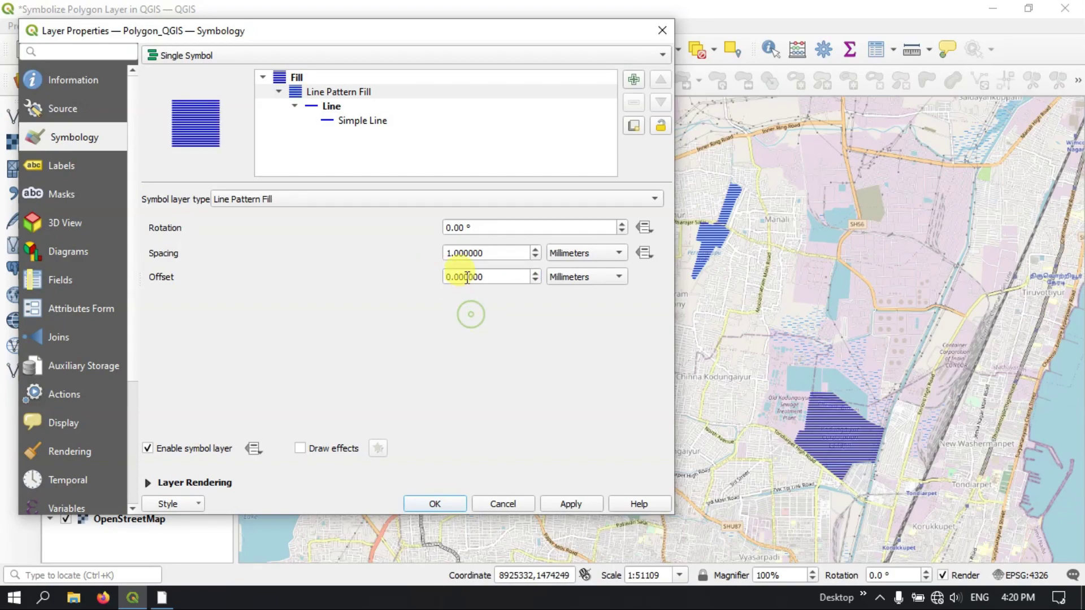
- Rotate the line pattern by 23° and apply it to the polygons
drag(453, 228, 444, 229)
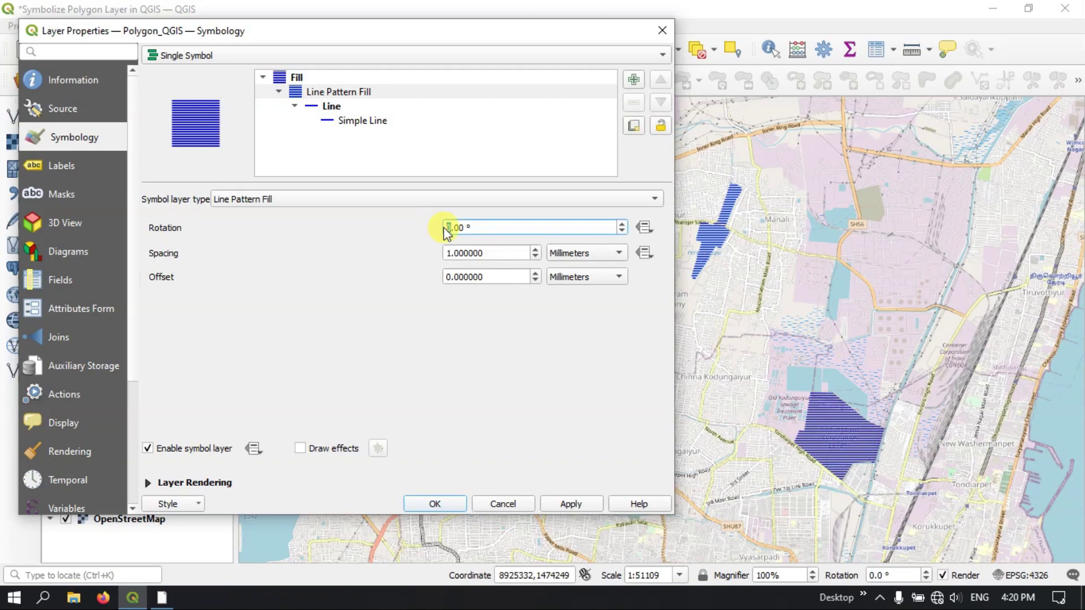
text(23)
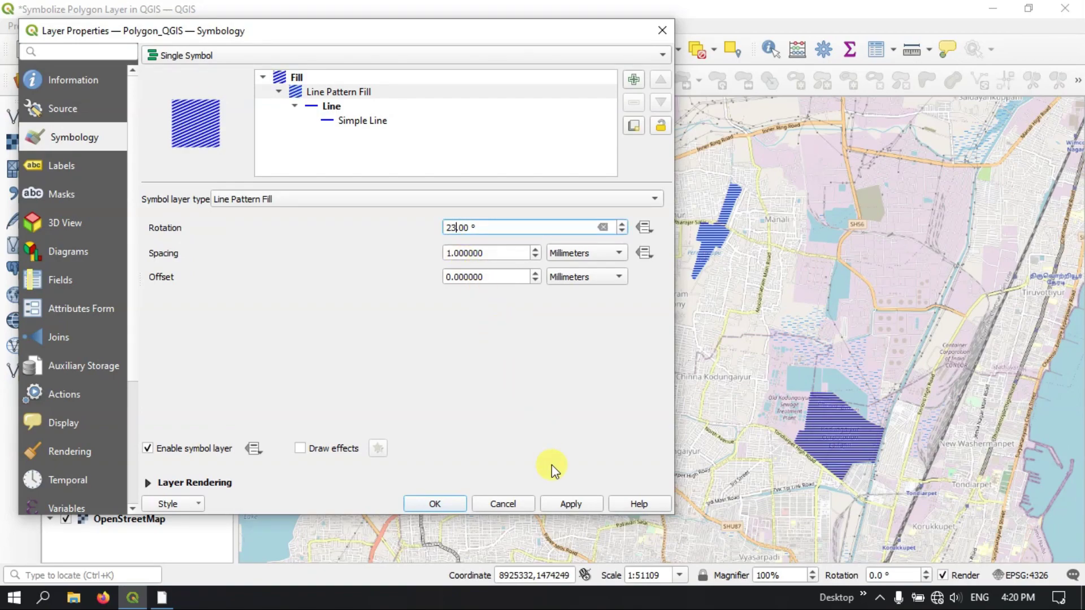
click(570, 502)
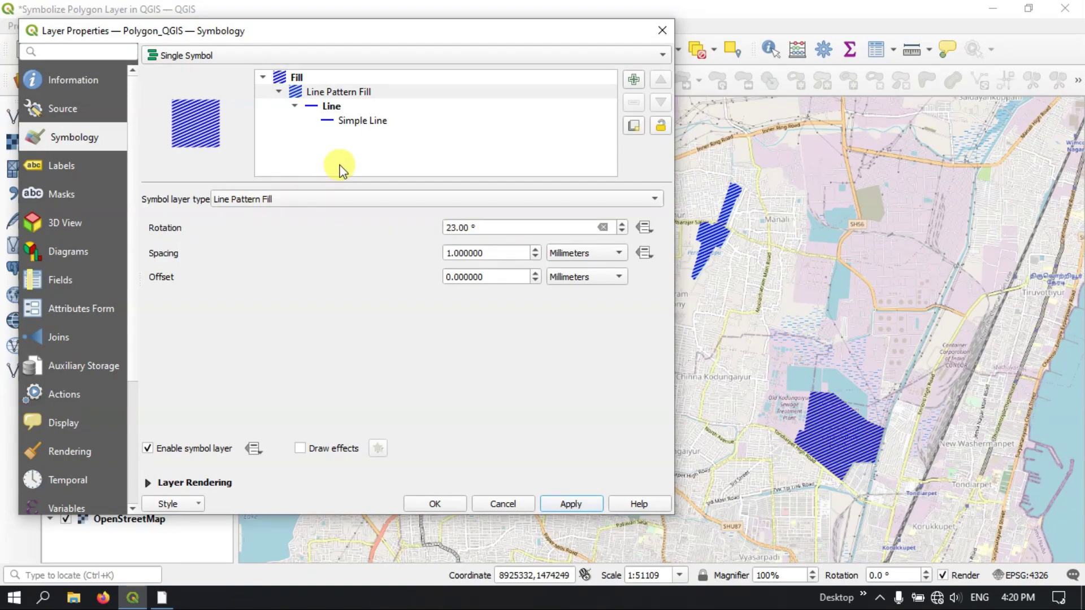
- Change the symbol layer type to Point Pattern Fill and apply it with the default distances
click(290, 199)
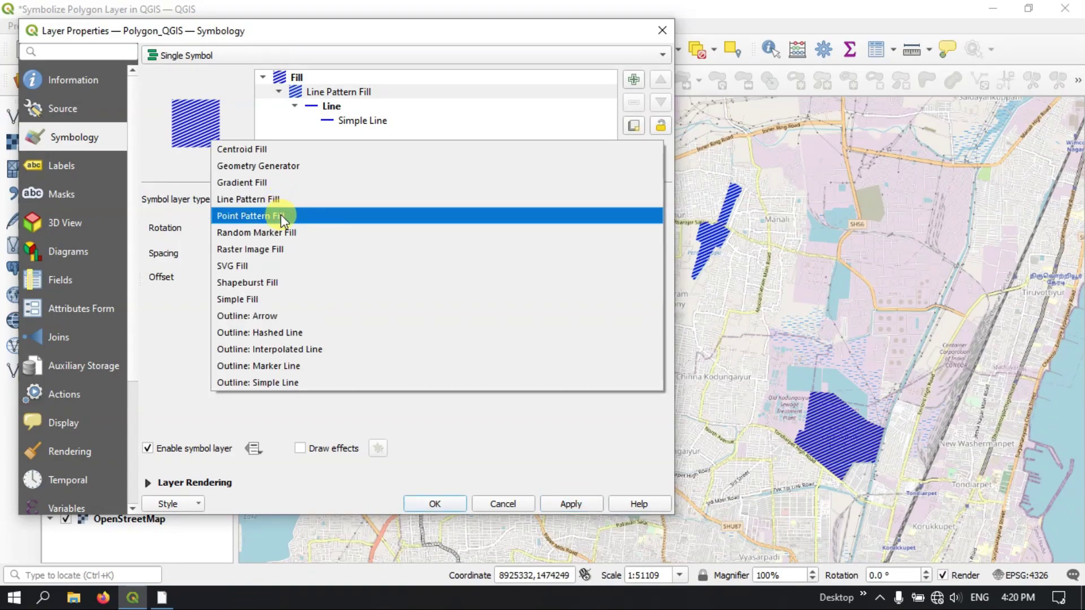
click(283, 218)
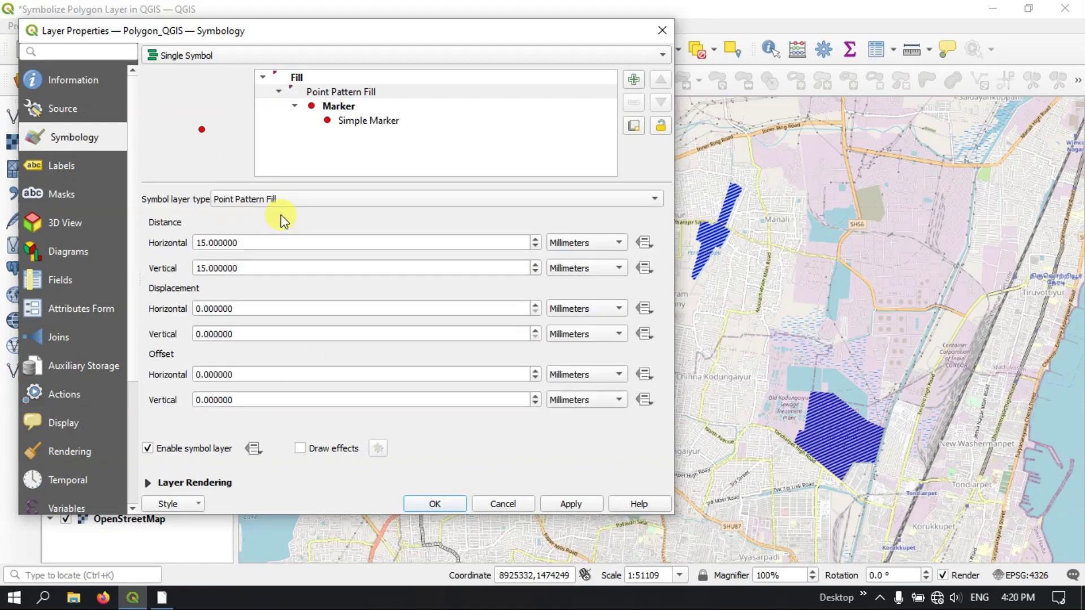
click(571, 500)
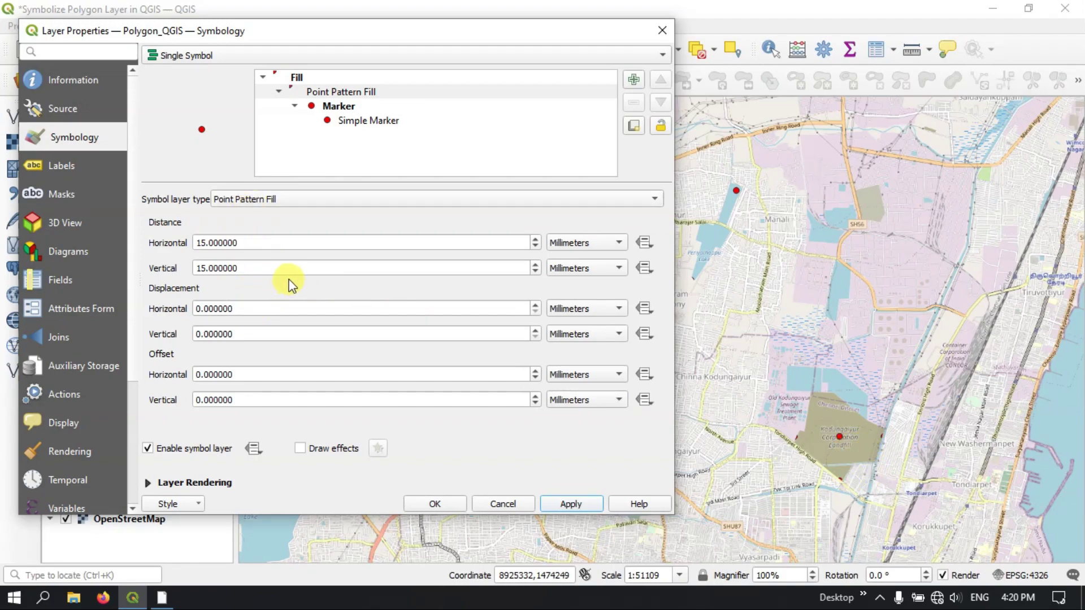
- Change the symbol layer type to Random Marker Fill and apply it with the default Absolute Count settings
click(251, 199)
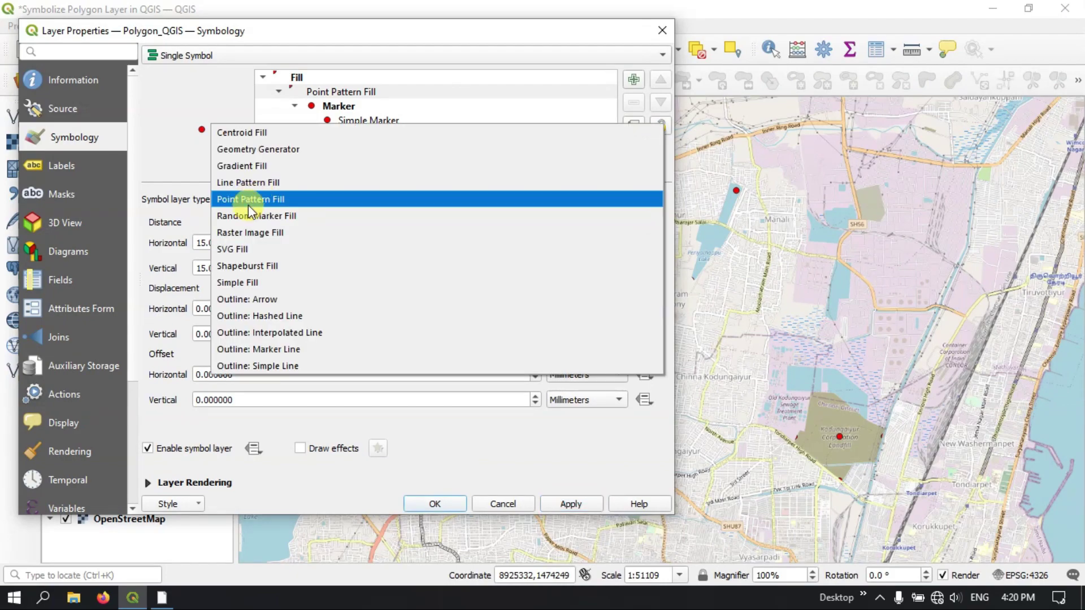
click(251, 218)
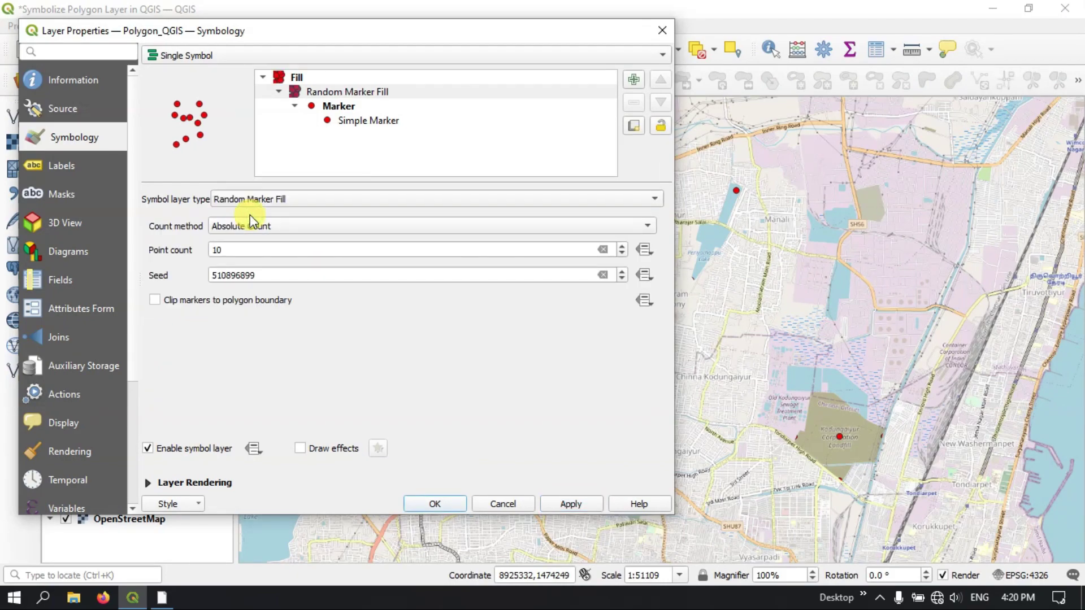
click(571, 506)
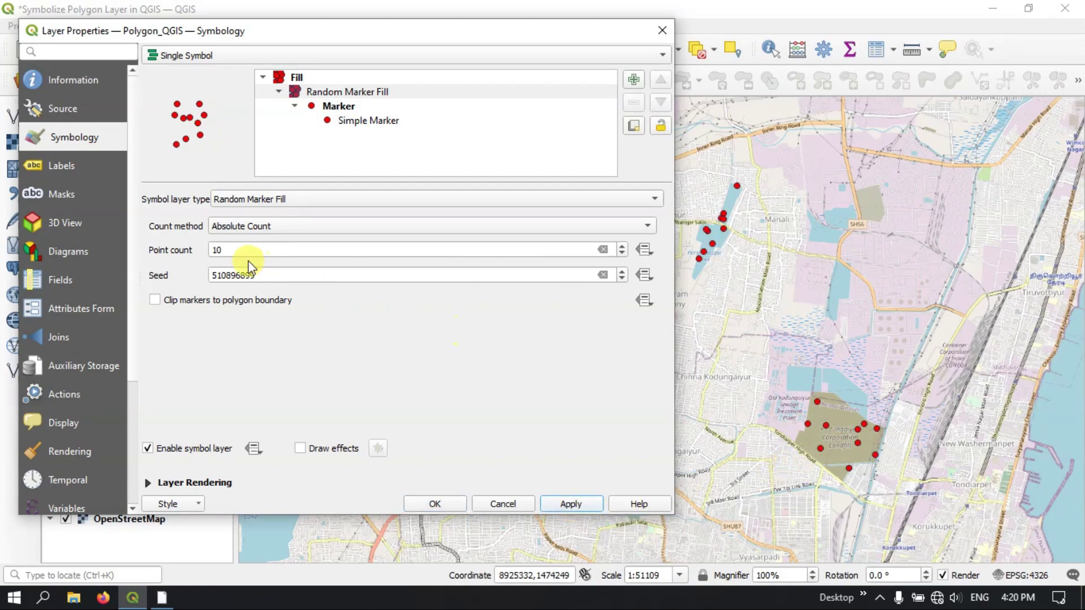
- Set the random marker fill's point count to 100 and apply it to the polygons
click(230, 249)
double_click(216, 249)
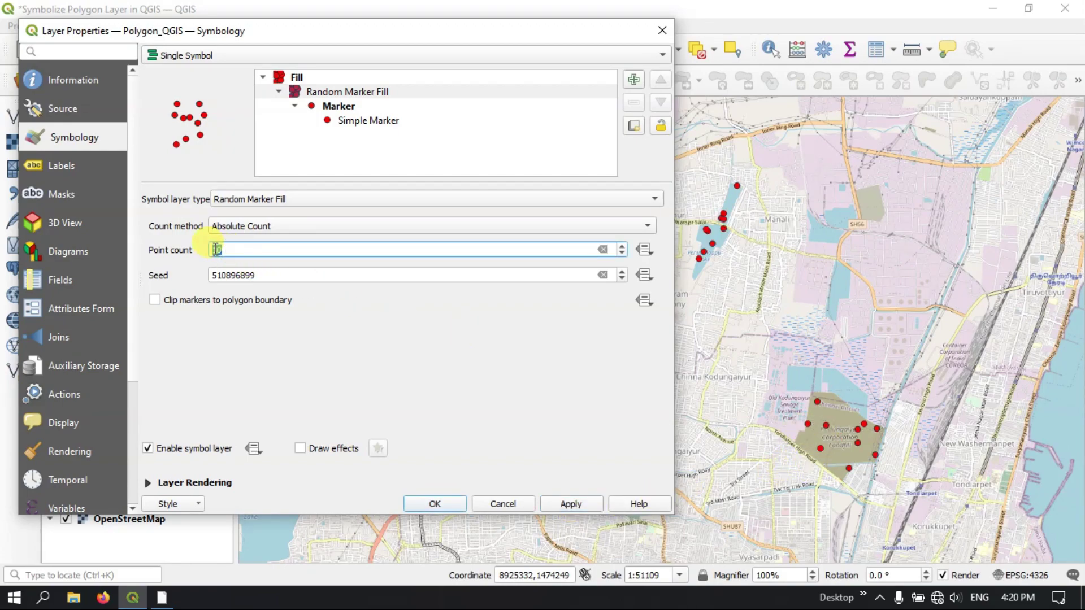
text(100)
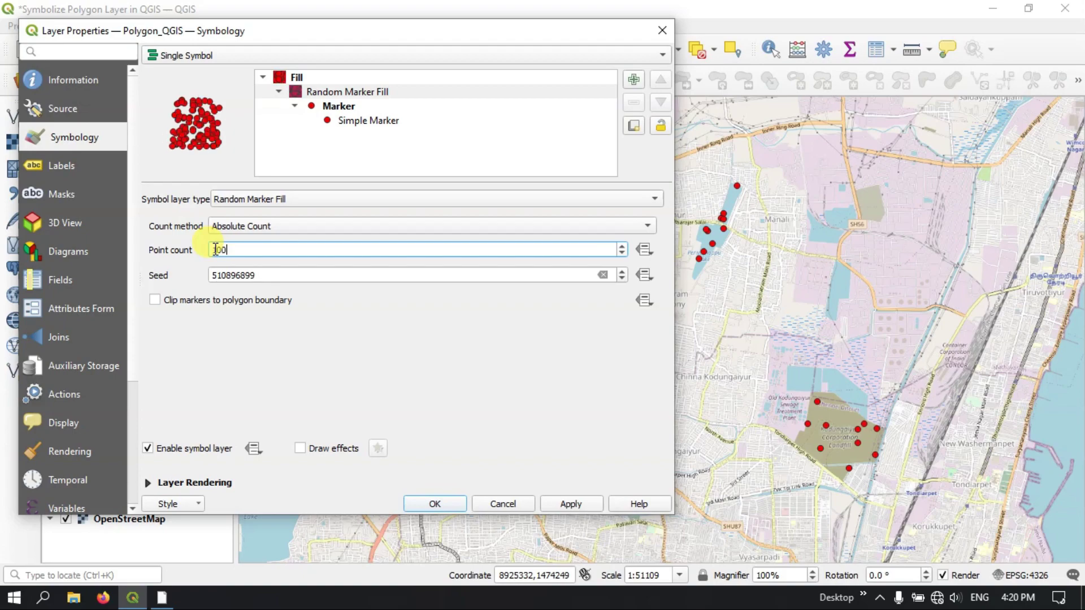
click(567, 508)
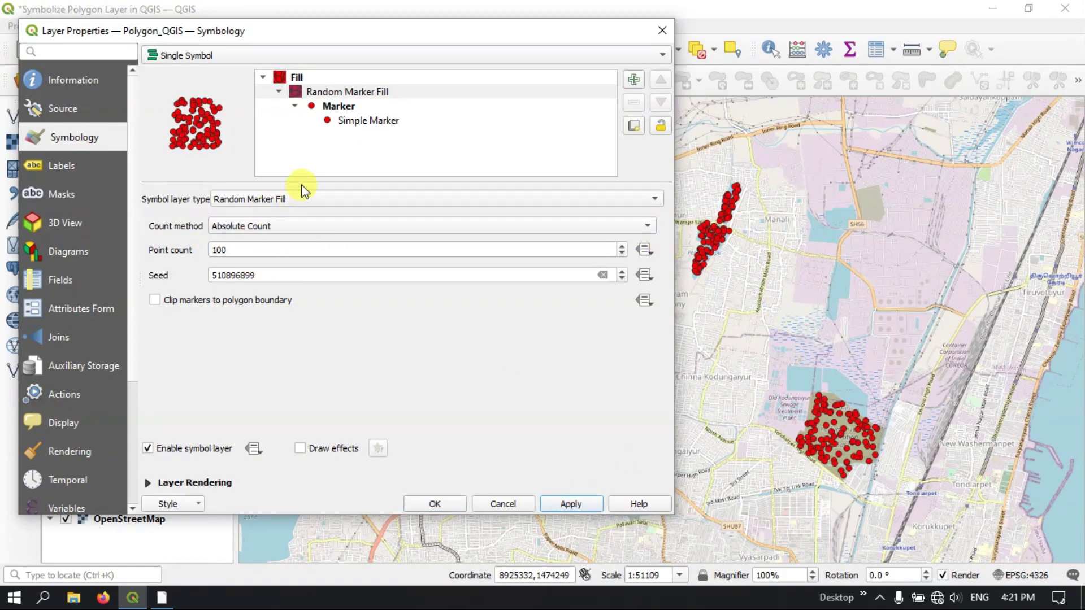
- Change the symbol layer type to Raster Image Fill
click(290, 200)
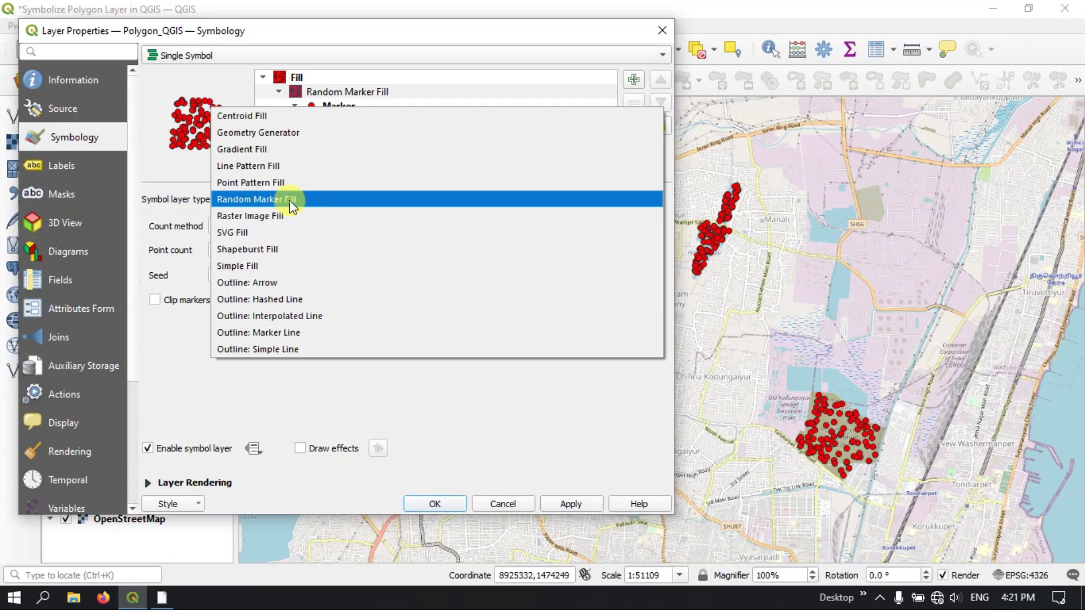
click(286, 215)
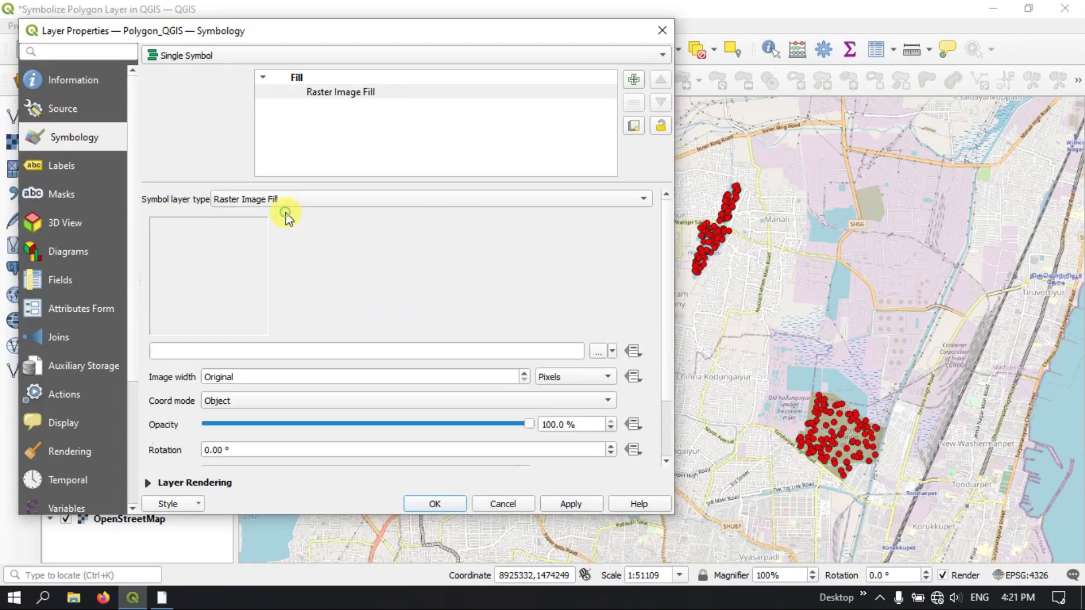
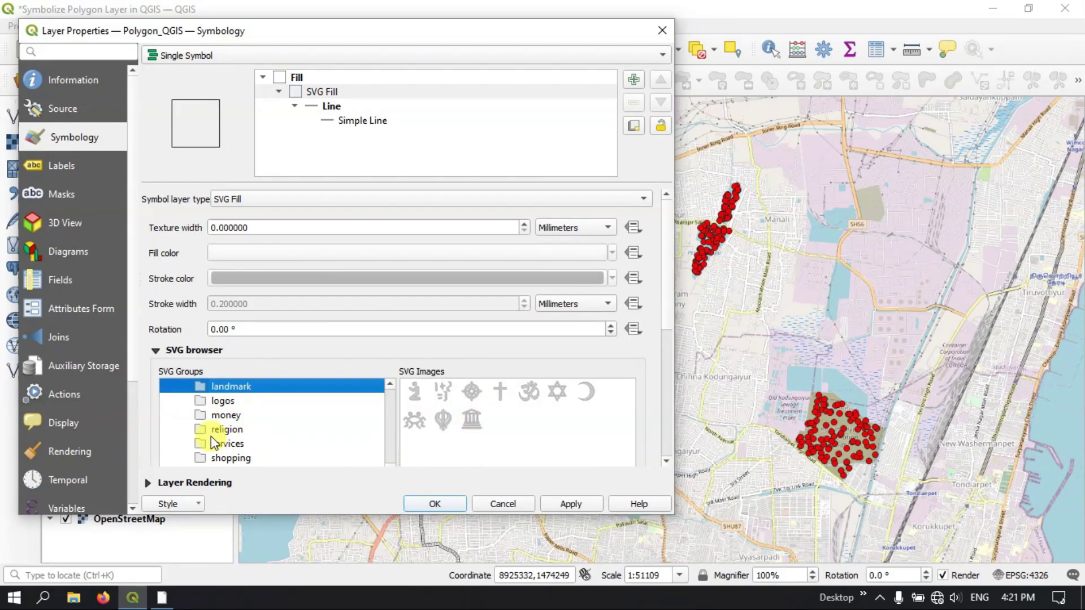
- Browse the SVG groups for the SVG Fill, choose the running figure from the sport group and apply it
click(218, 418)
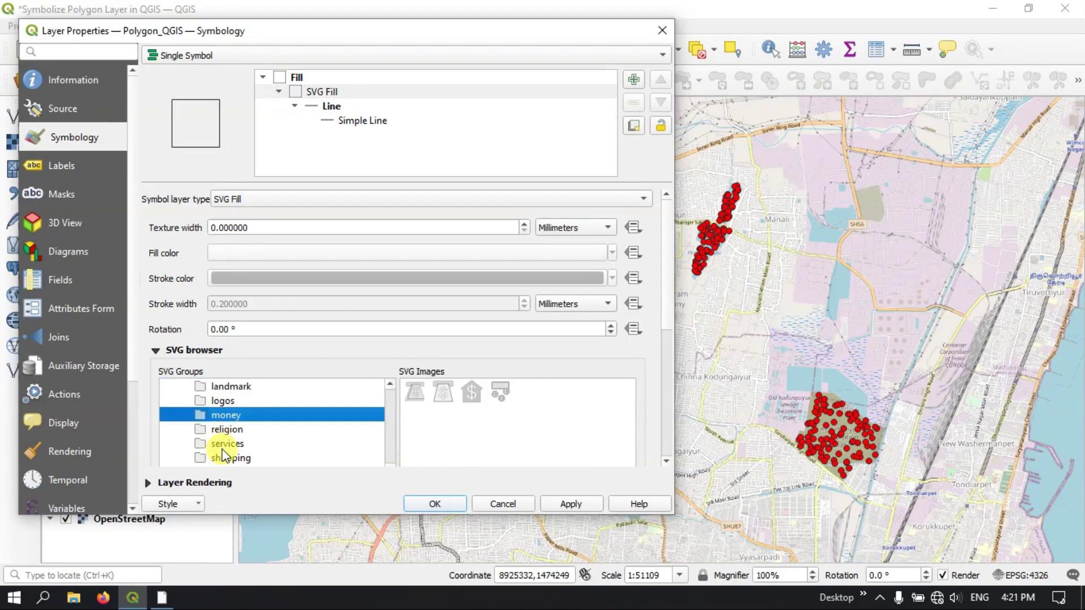
click(223, 444)
click(237, 455)
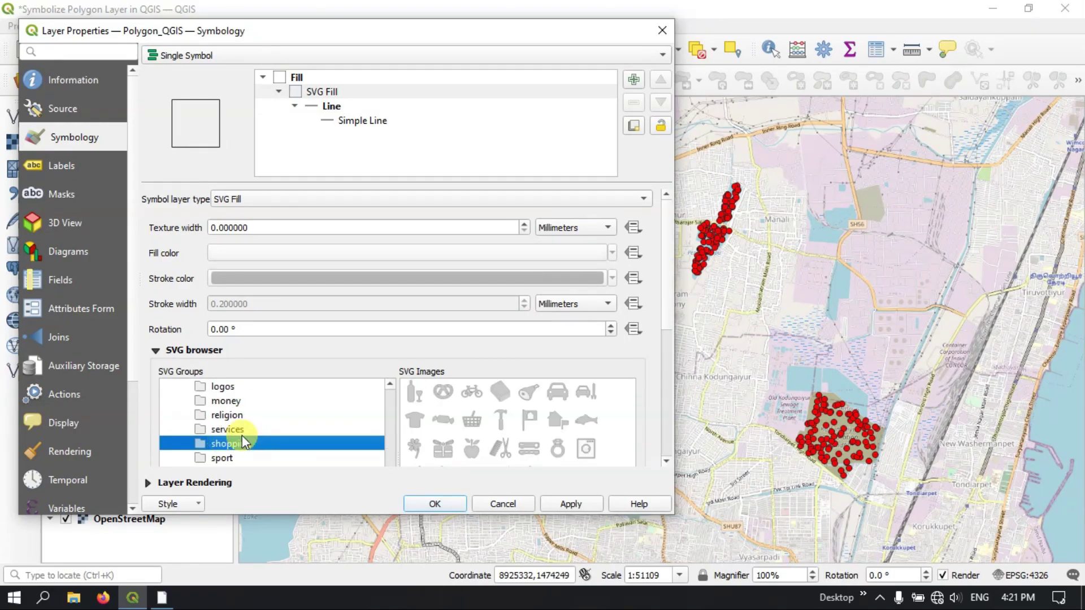
click(230, 455)
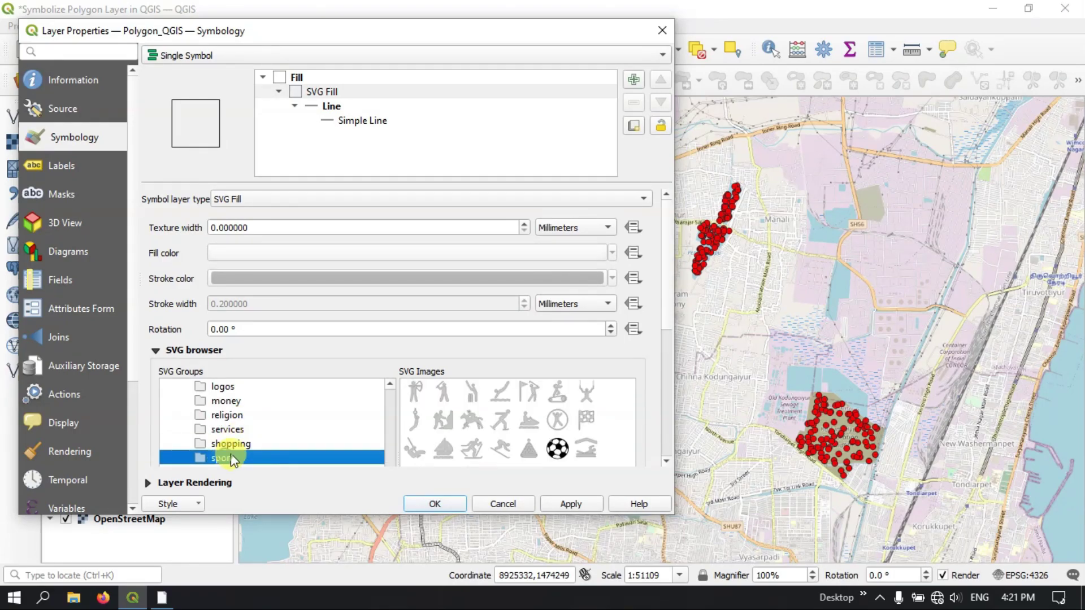
click(499, 433)
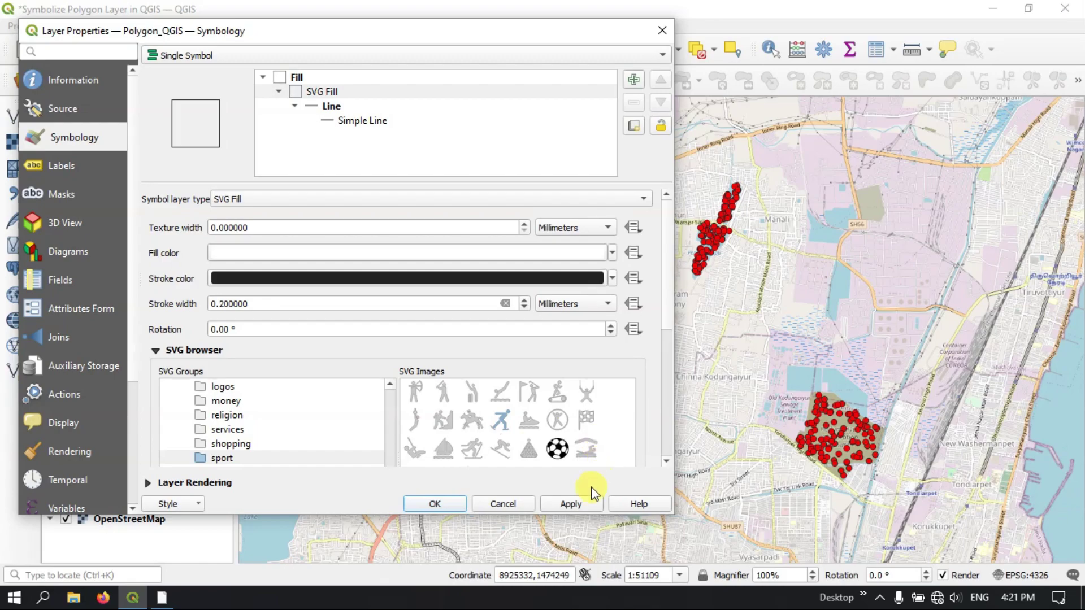
click(582, 503)
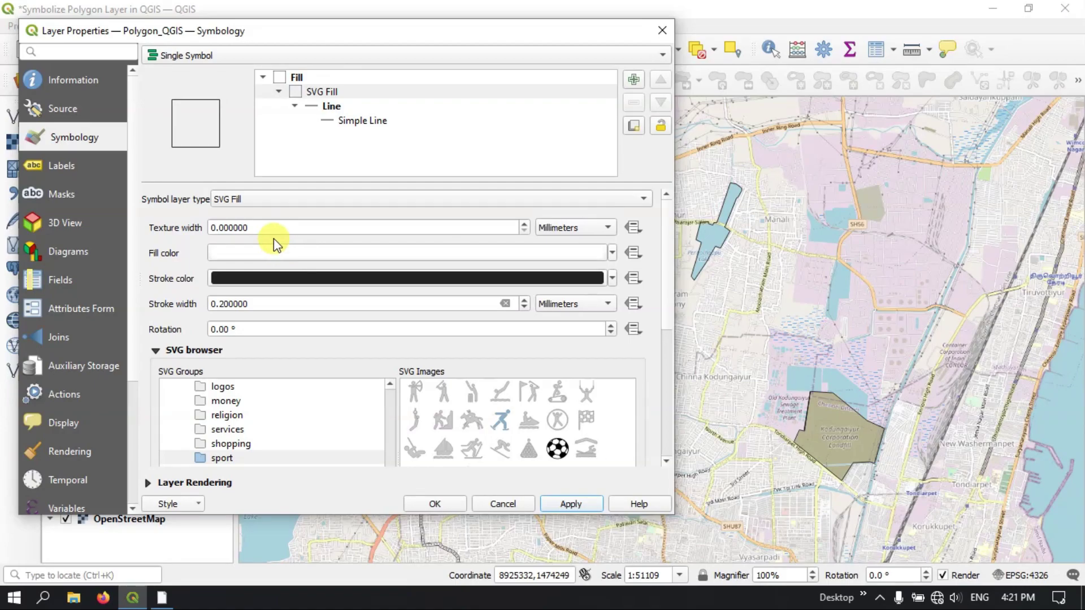
- Set the SVG fill's texture width to 2 millimeters and apply it to the polygons
click(212, 227)
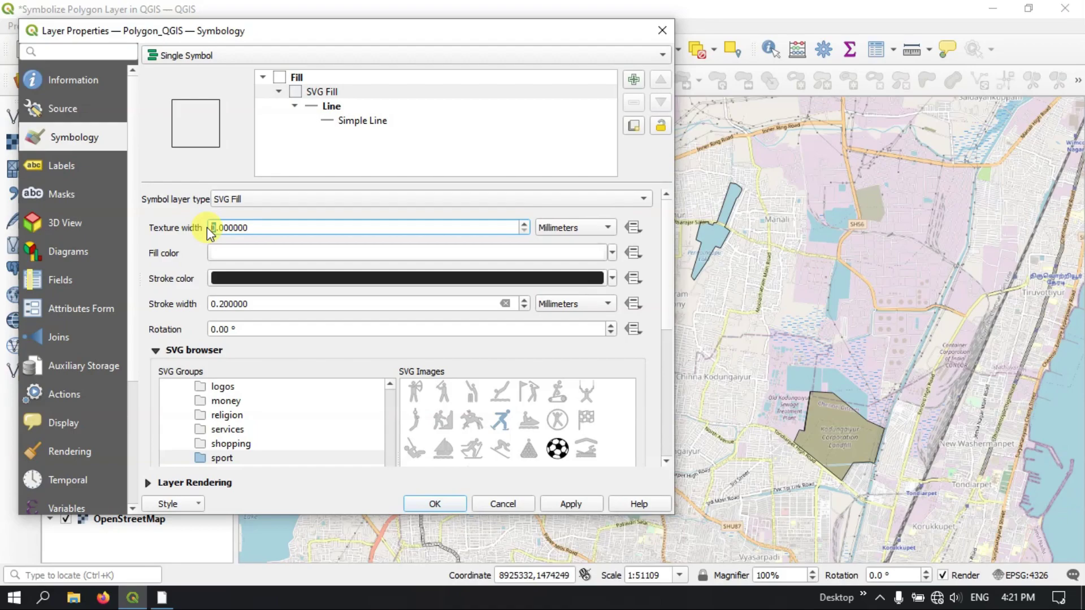
text(2)
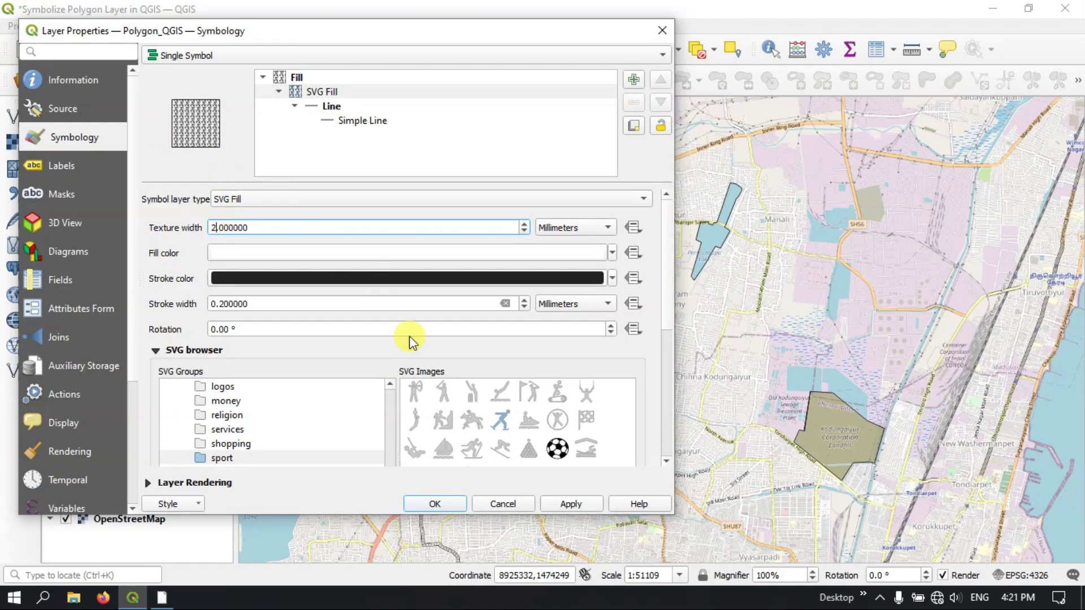
click(571, 501)
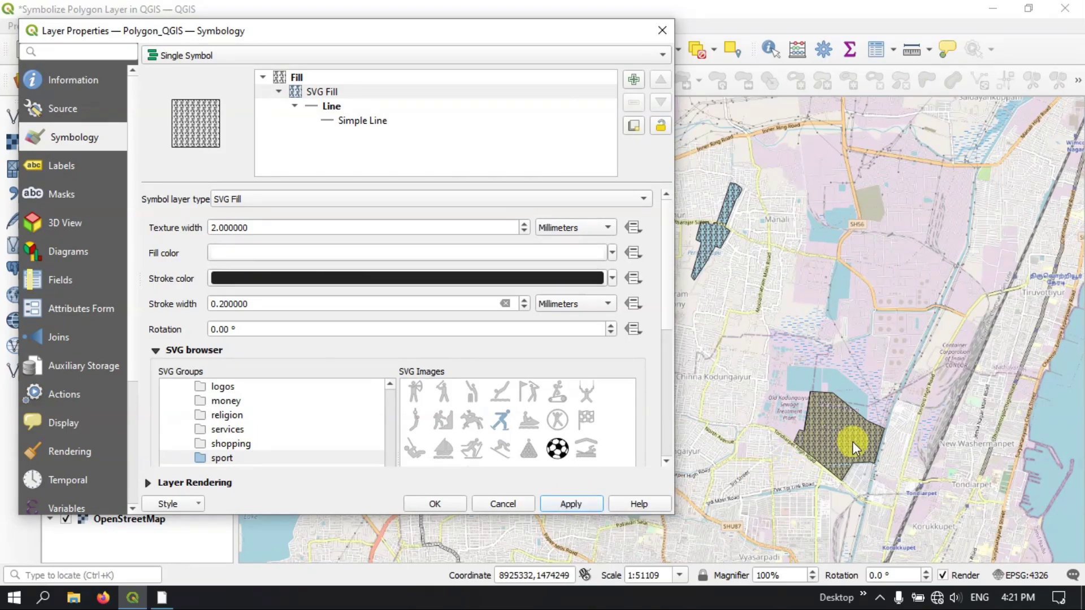
- Try a texture width of 5 millimeters, then set it to 6 millimeters and apply it to the polygons
click(217, 228)
key(BackSpace)
text(5)
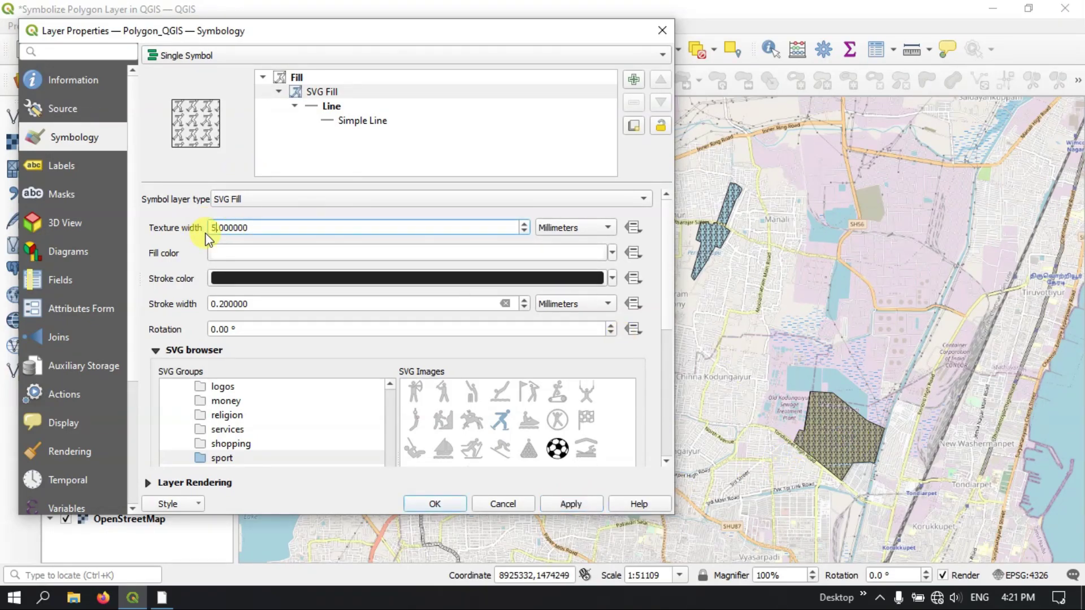
key(BackSpace)
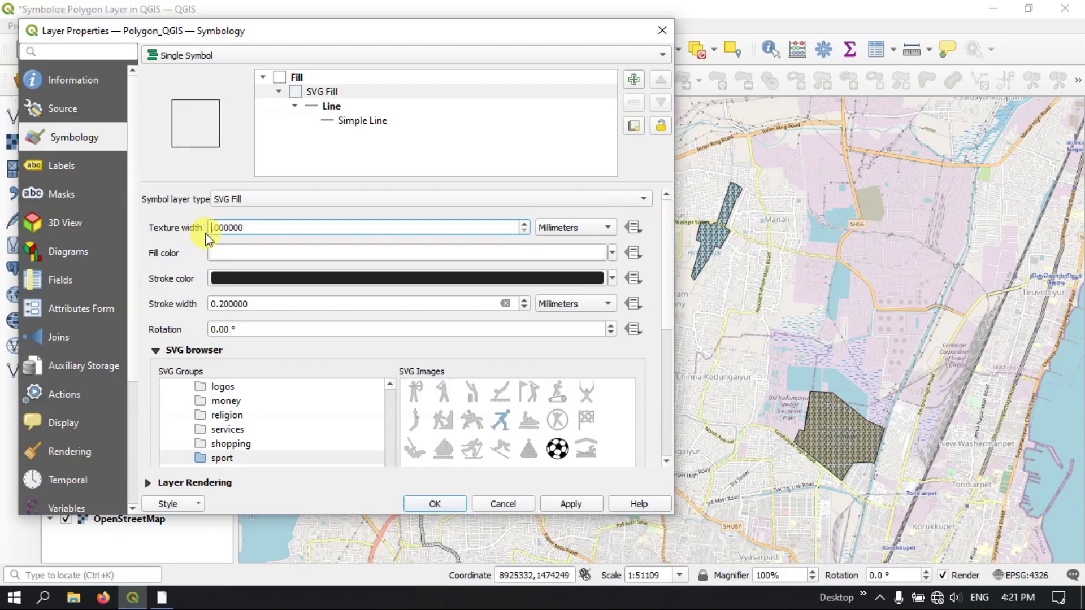
text(6)
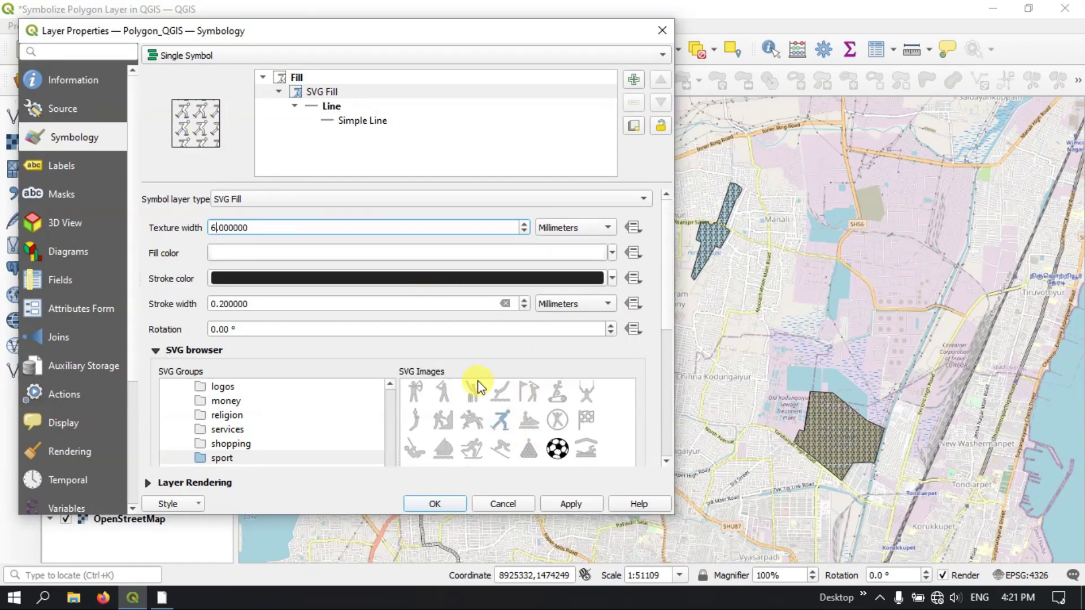
click(570, 503)
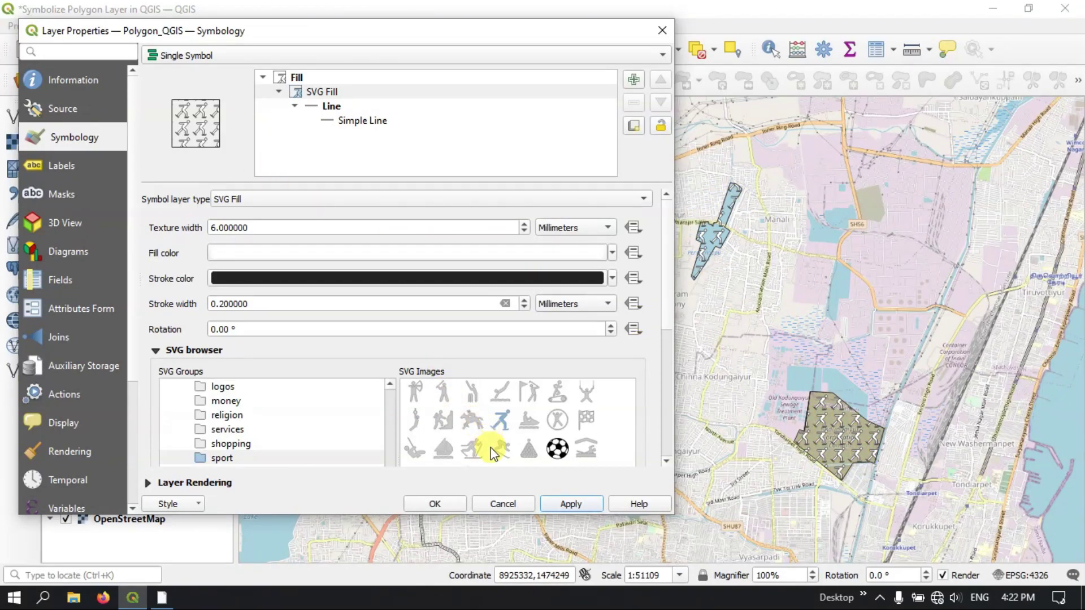
- Browse the App Symbols groups from amenity to crosses and choose the red and blue star-shaped cross as the SVG image
scroll(490, 448, down, 1)
scroll(299, 405, down, 1)
scroll(259, 402, up, 1)
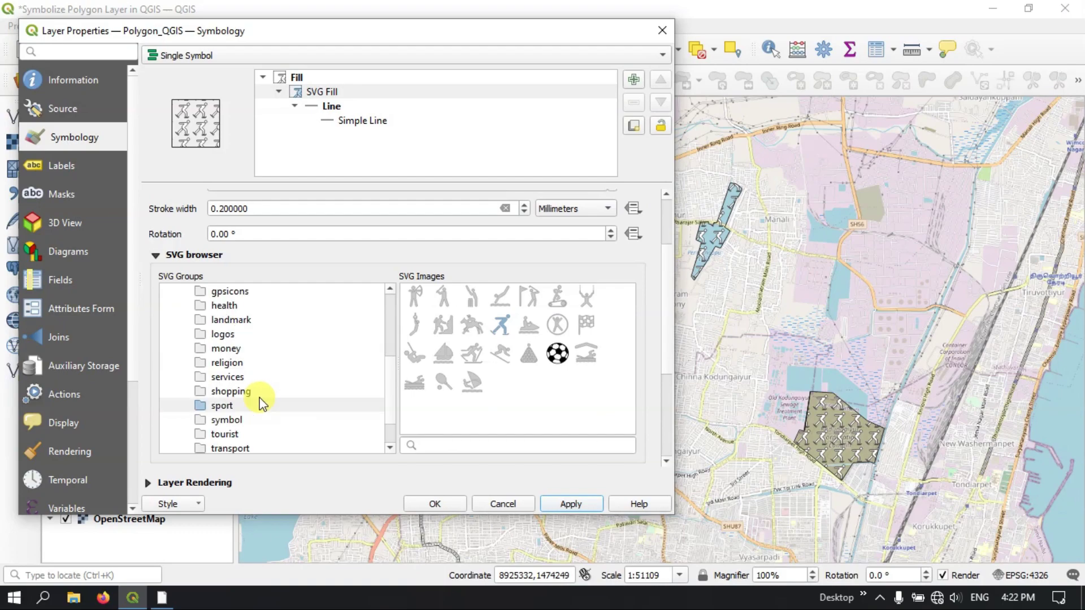
scroll(237, 364, up, 2)
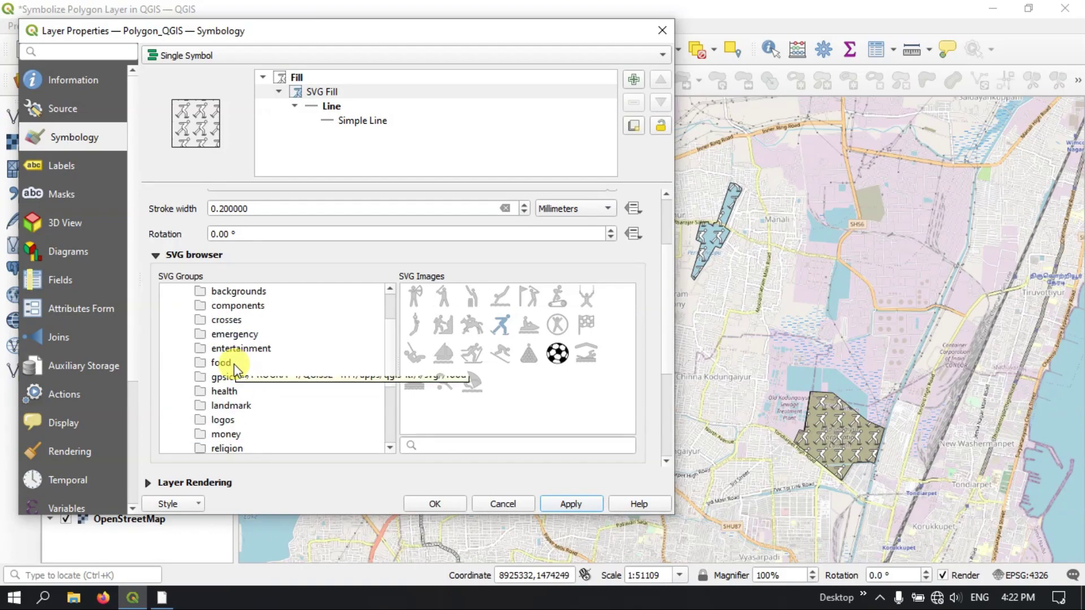
scroll(238, 362, up, 2)
click(231, 321)
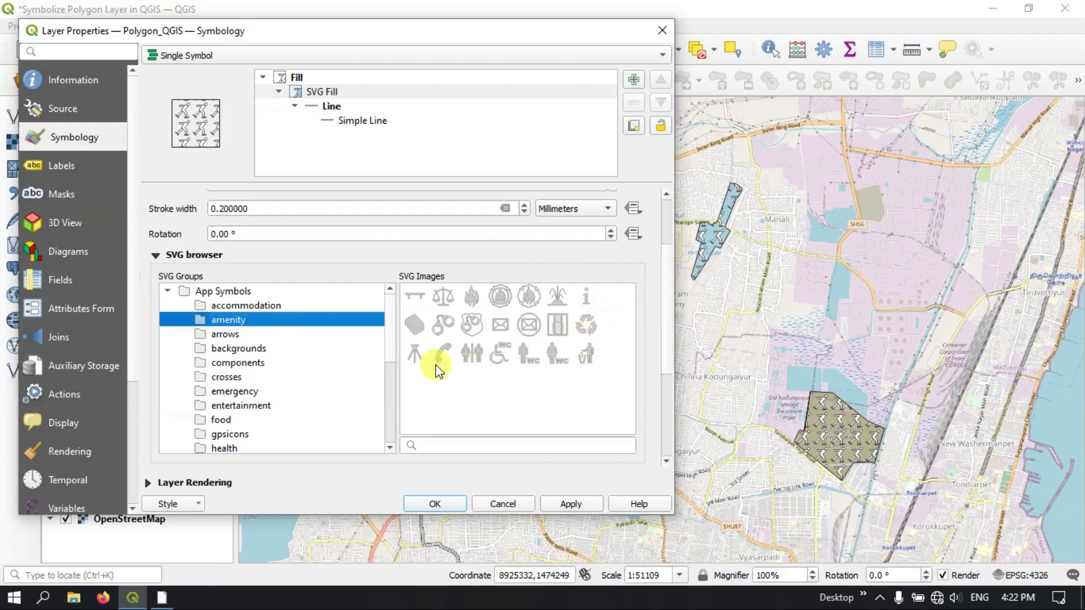
click(224, 335)
click(224, 348)
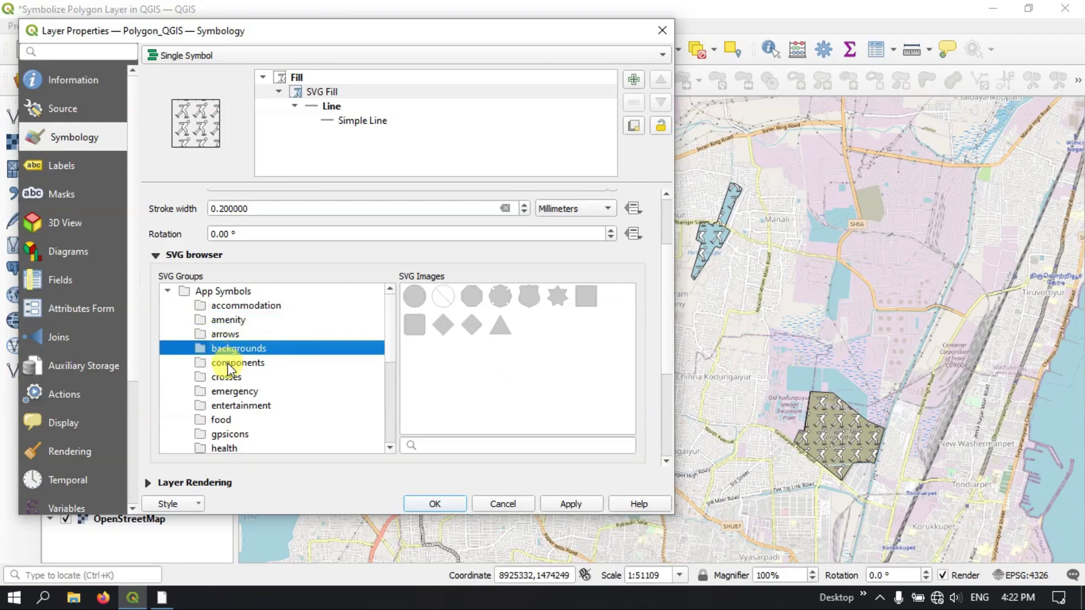
click(228, 364)
click(230, 377)
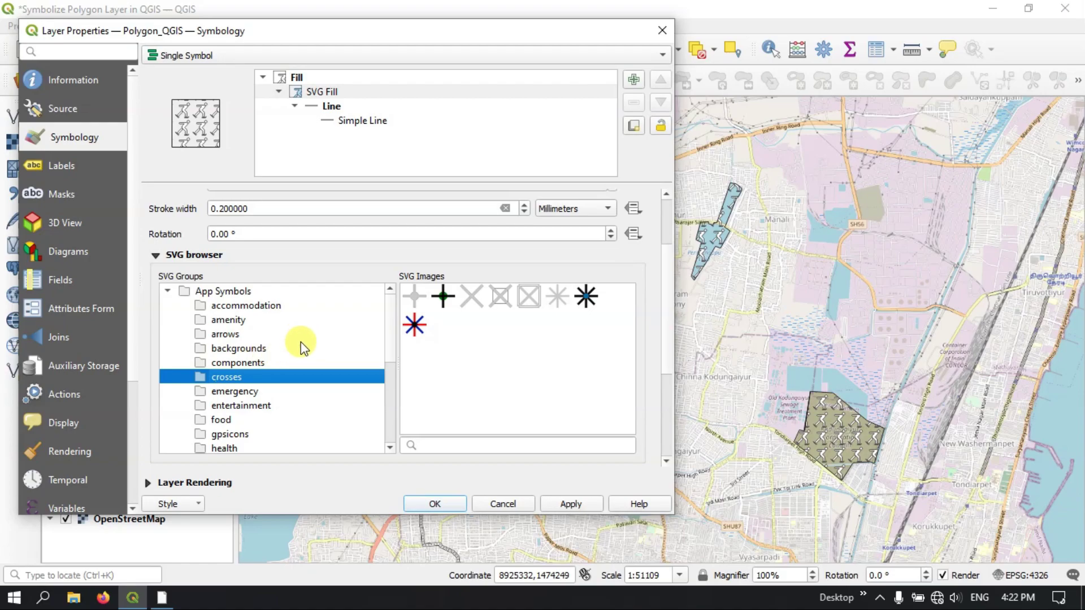
click(414, 325)
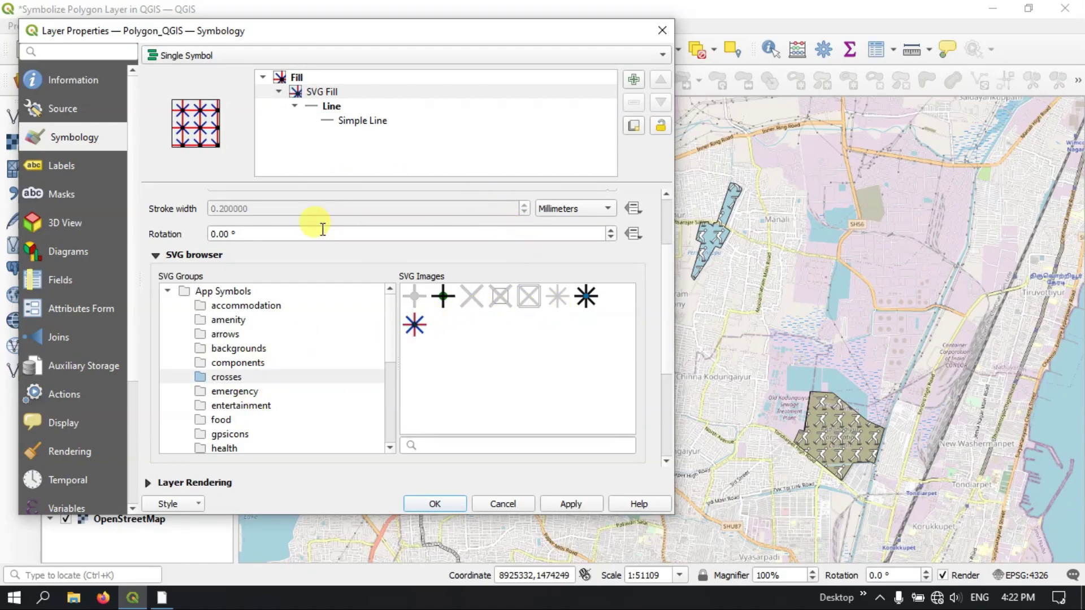
- Try the boxed X image from the crosses group, then switch back to the red and blue star-shaped cross
scroll(327, 234, up, 1)
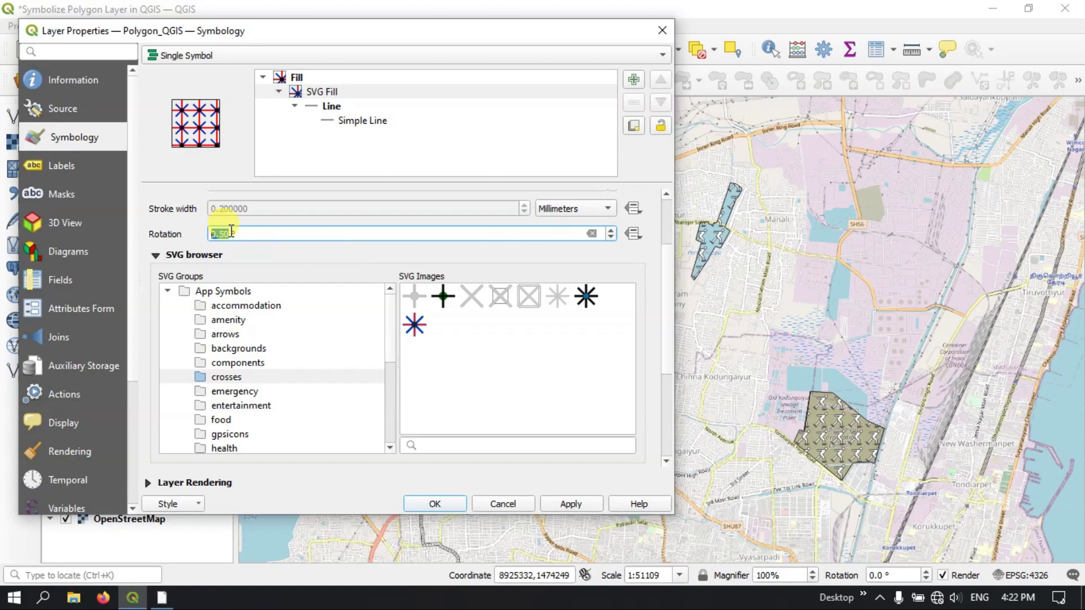
scroll(226, 233, down, 1)
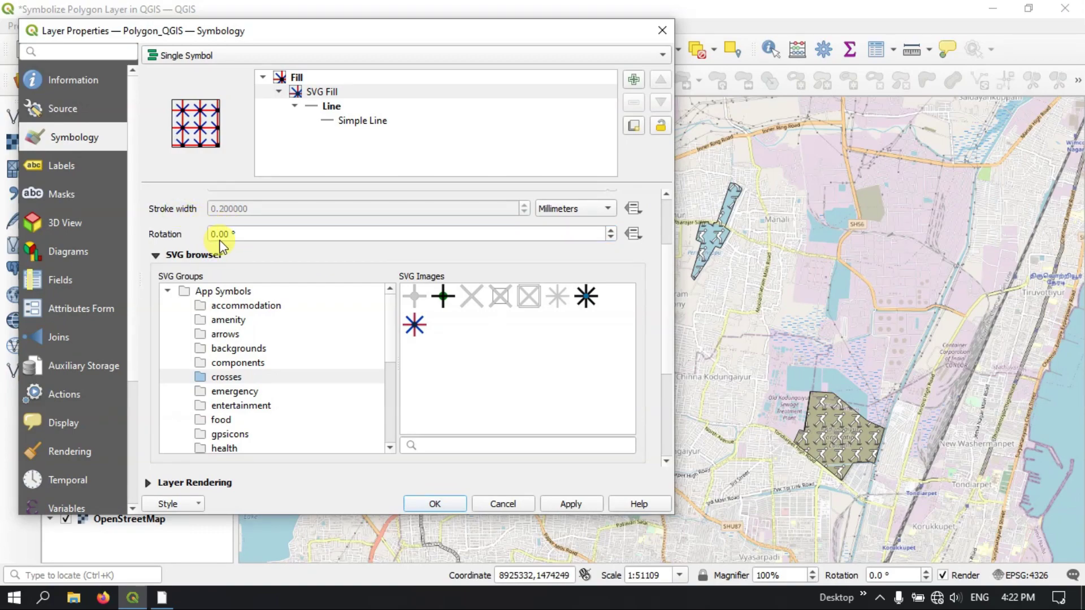
scroll(252, 214, up, 1)
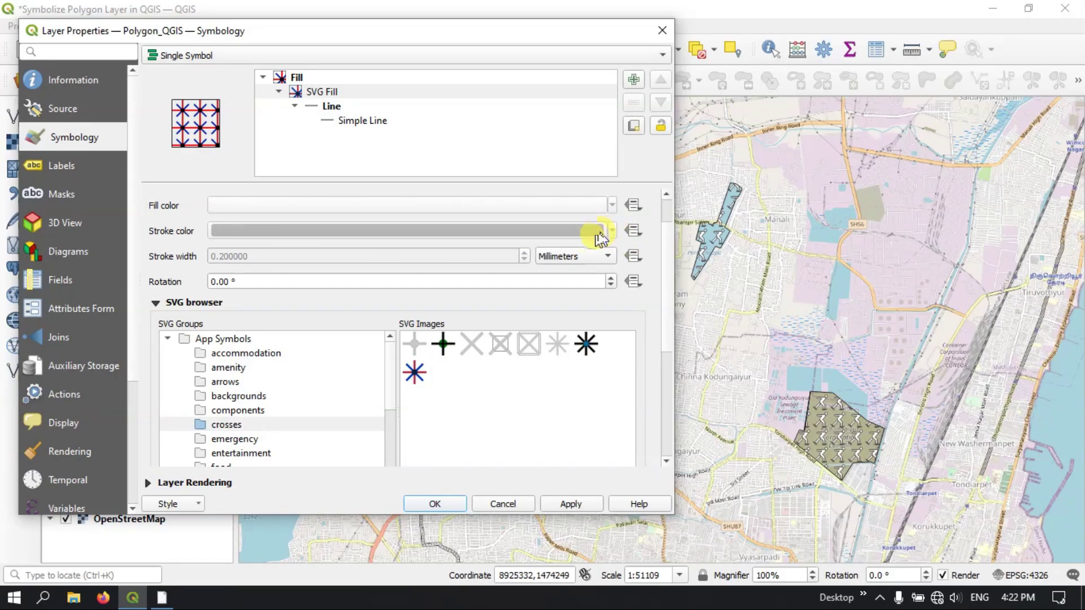
scroll(308, 261, up, 1)
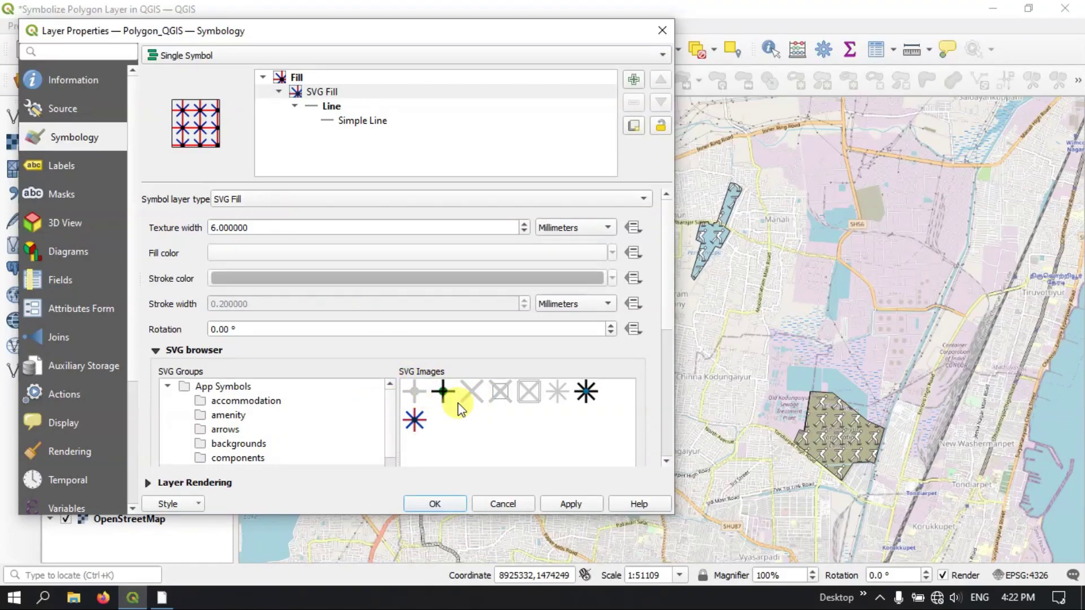
click(527, 397)
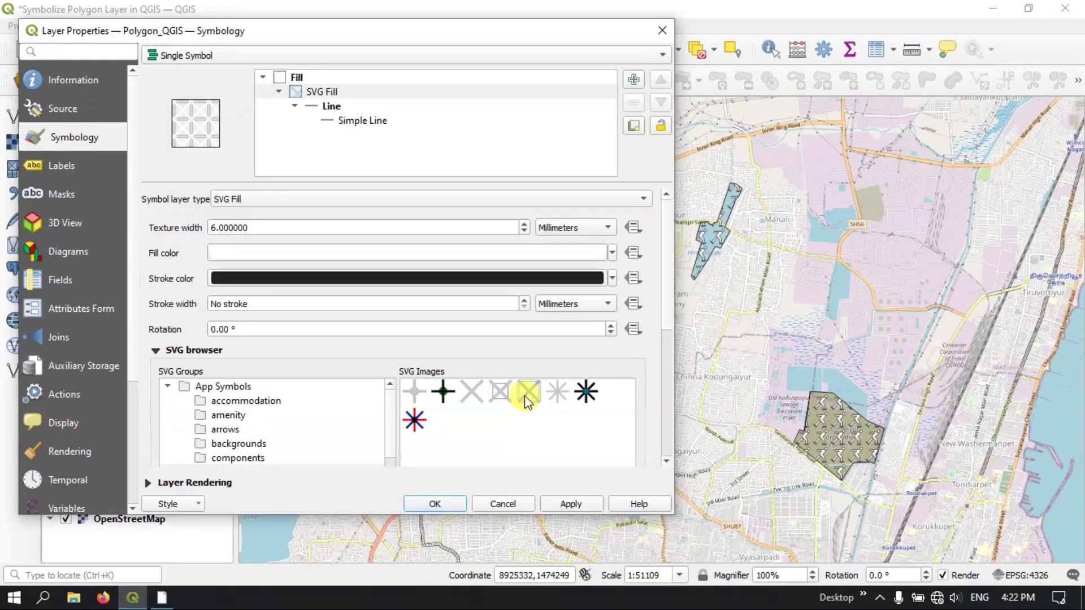
click(414, 420)
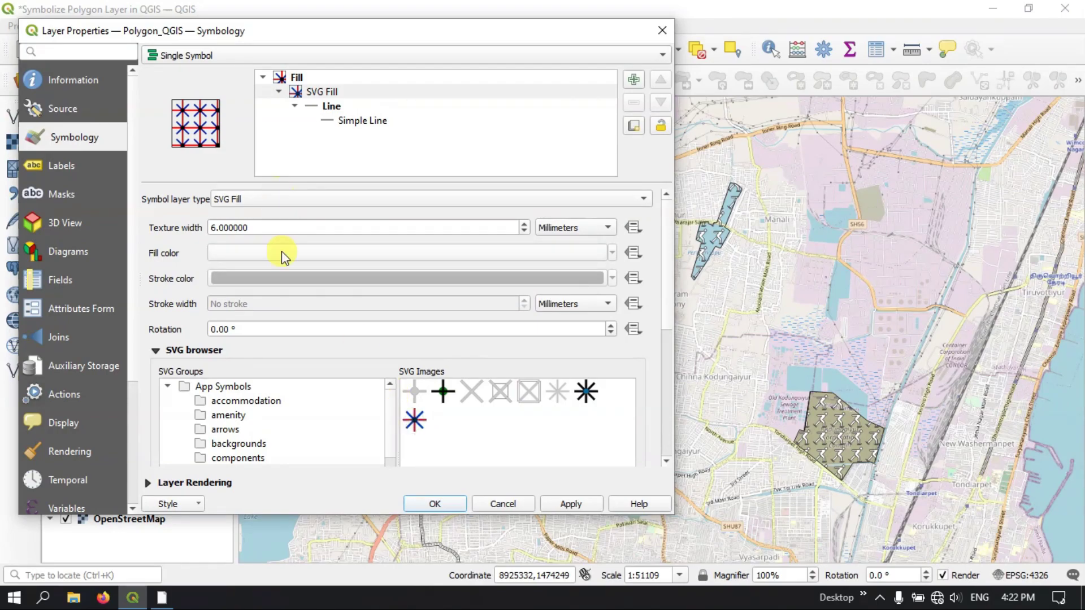
- Choose the third image of the arrows group for the SVG fill and set its stroke color to the saved bright green
click(226, 431)
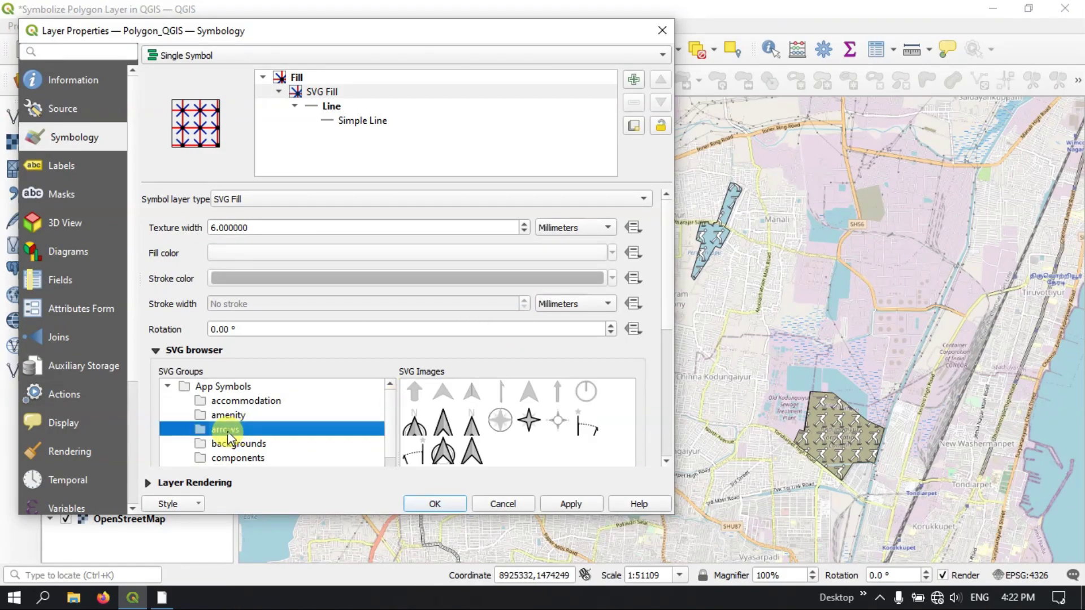
click(472, 391)
click(374, 283)
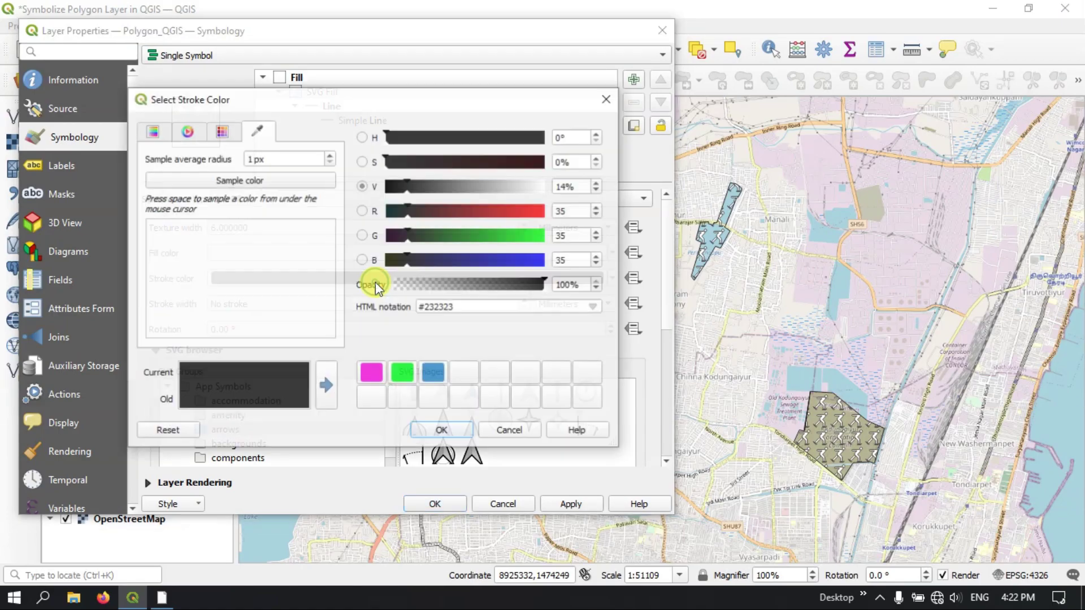
click(532, 235)
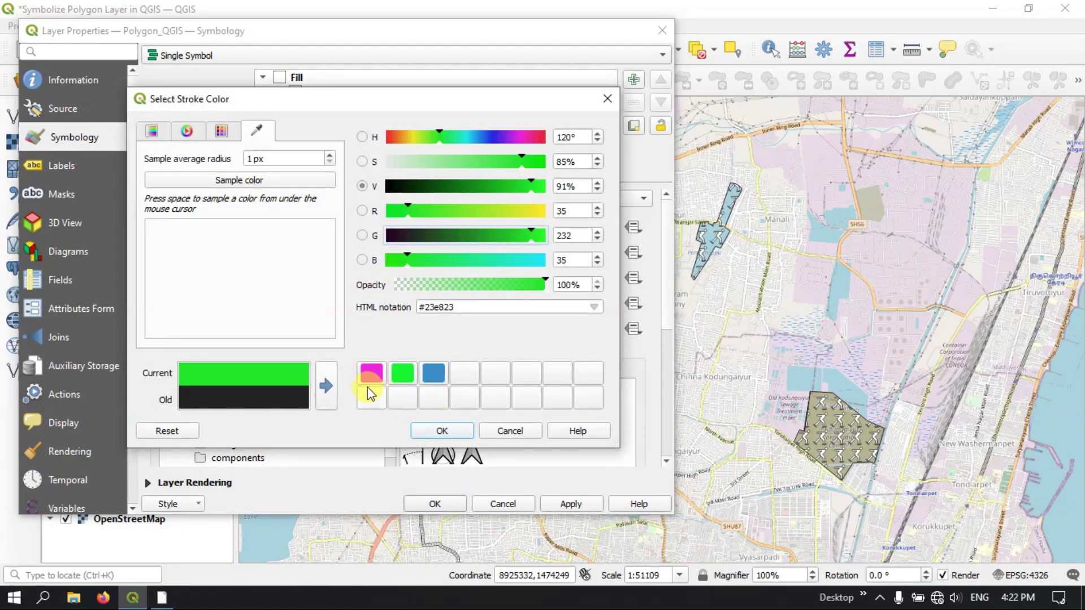
click(404, 374)
click(425, 431)
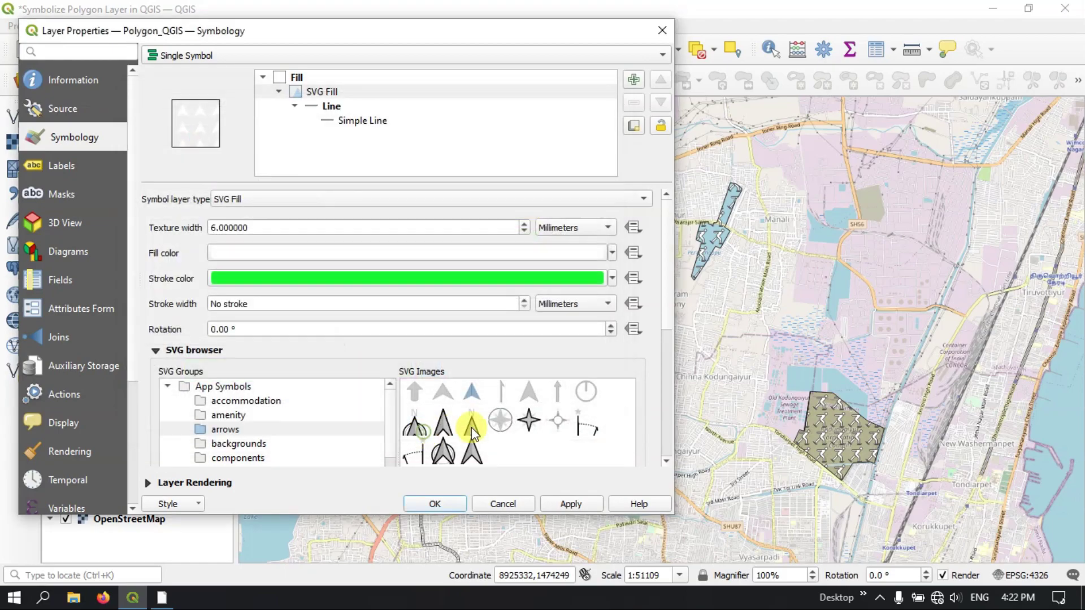
click(632, 507)
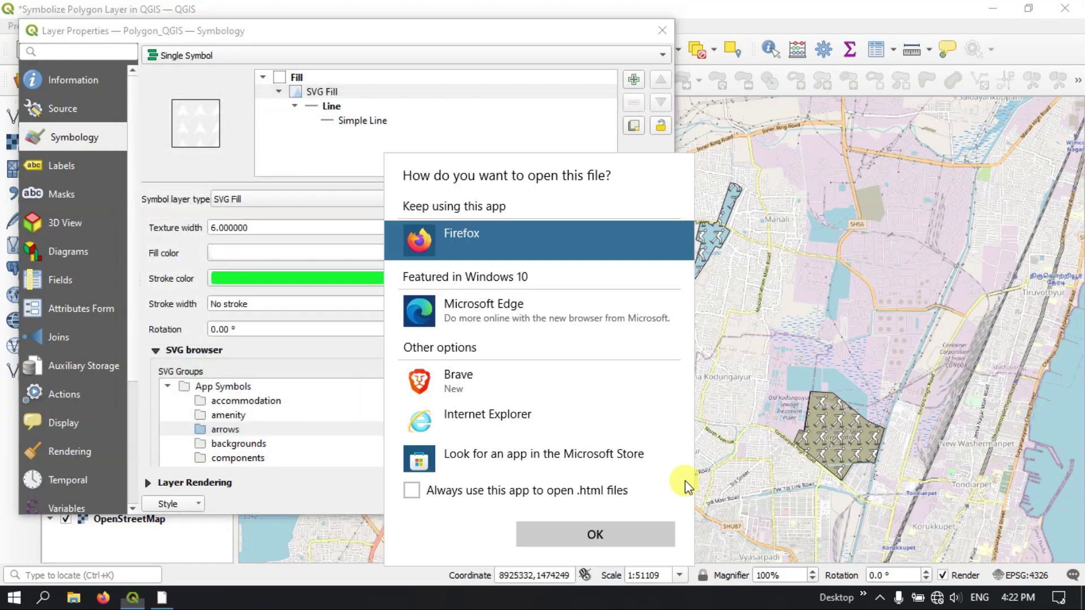
- Set the SVG fill color to the recent bright blue and apply it to the polygons
click(338, 494)
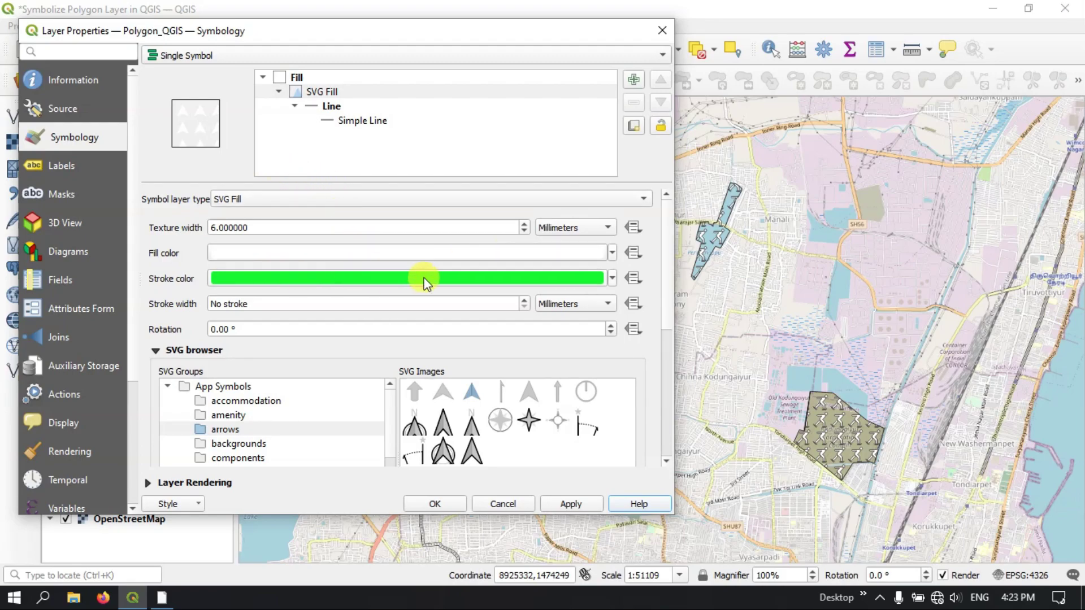
click(611, 253)
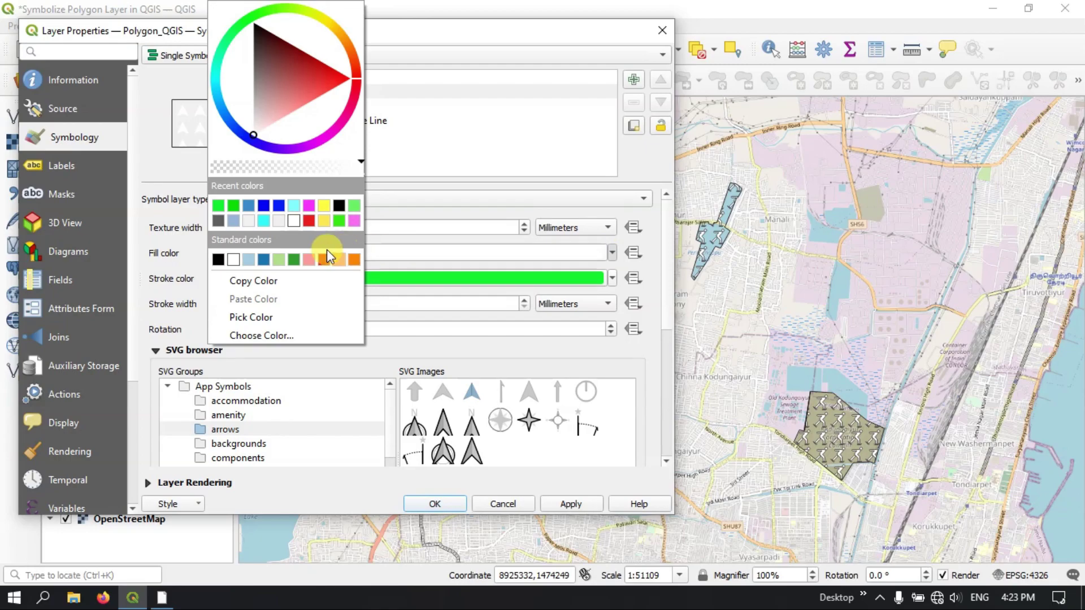
click(278, 206)
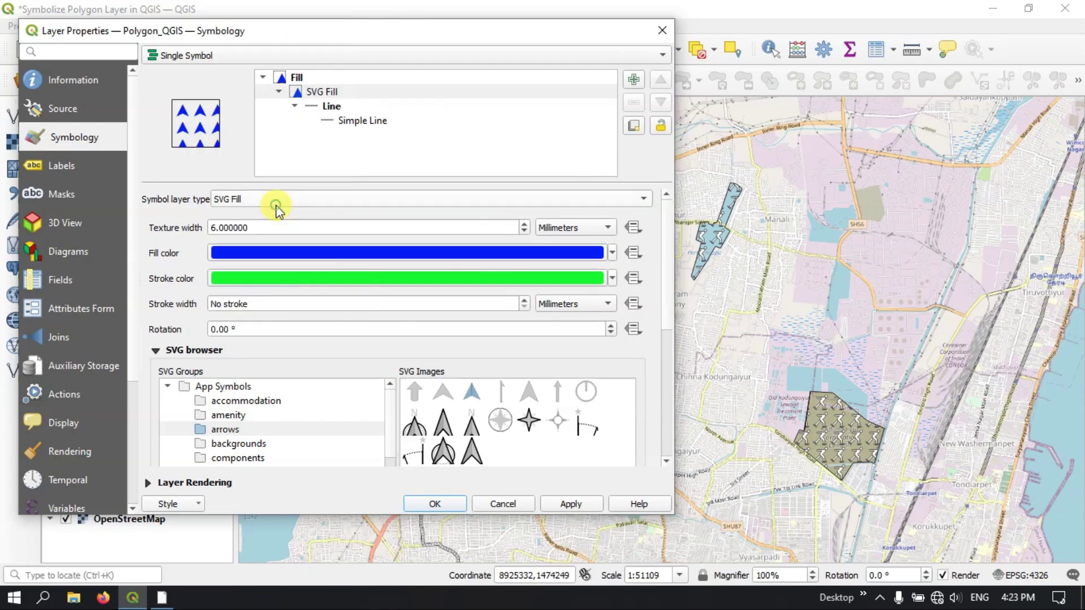
click(585, 503)
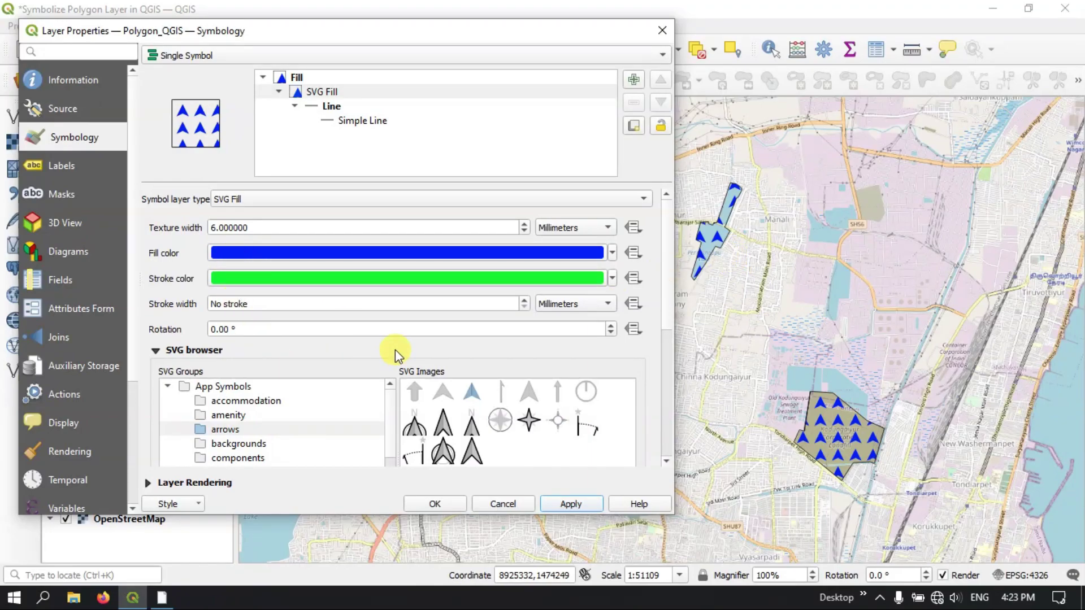
- Change the symbol layer type to Shapeburst Fill and set the second gradient color to cyan #60ffff
click(254, 201)
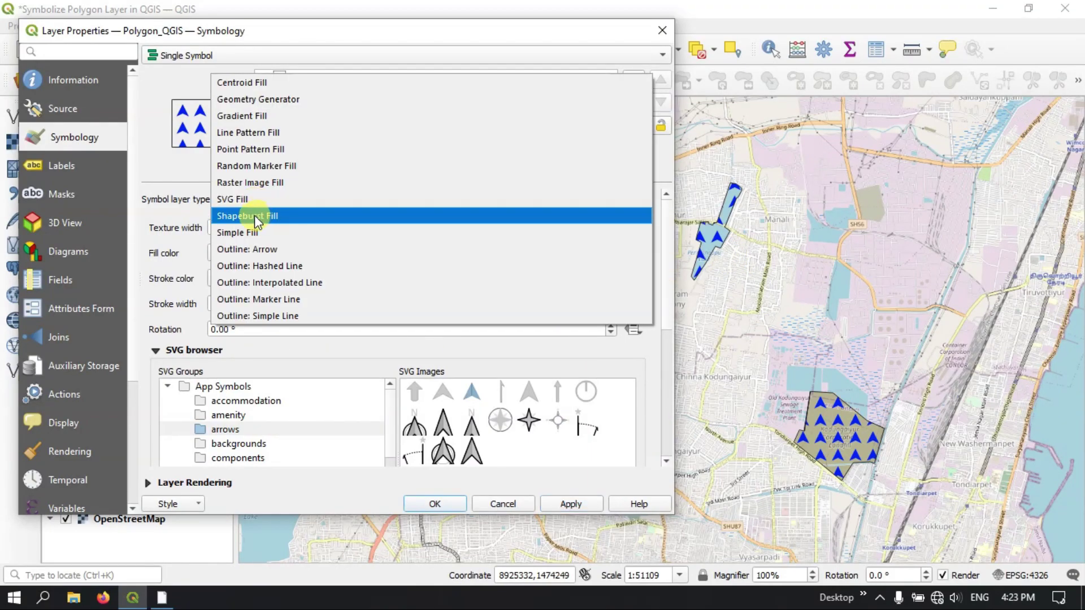
click(233, 217)
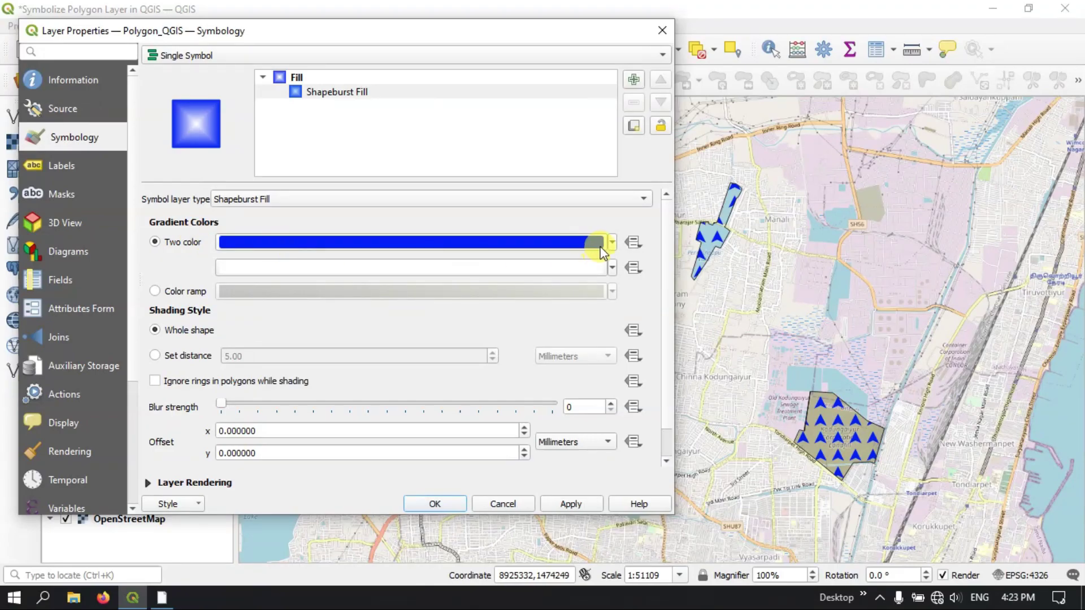
mouse_move(619, 257)
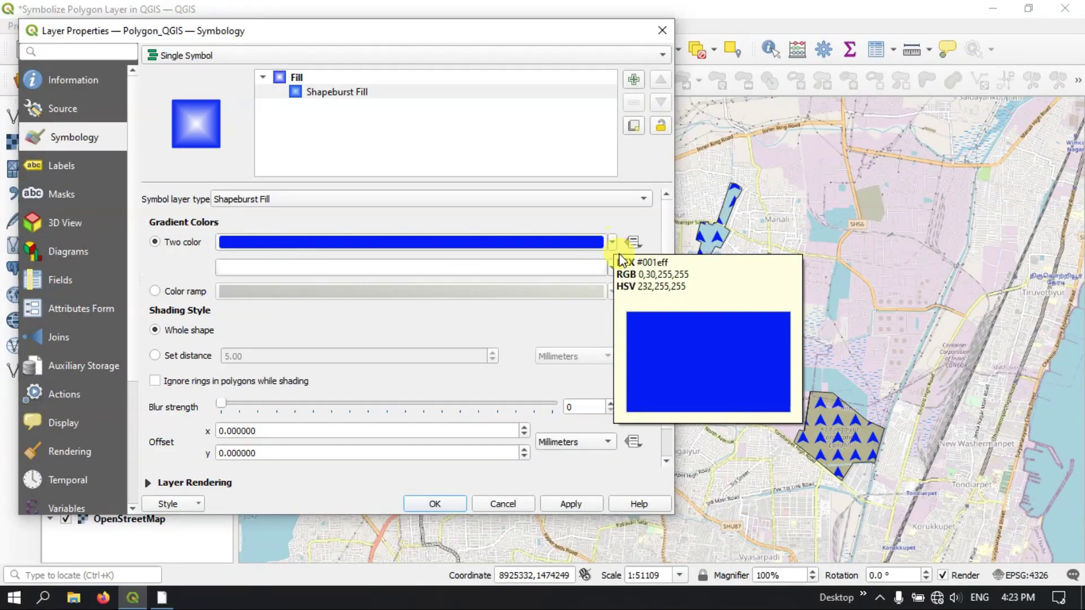
click(603, 270)
click(447, 214)
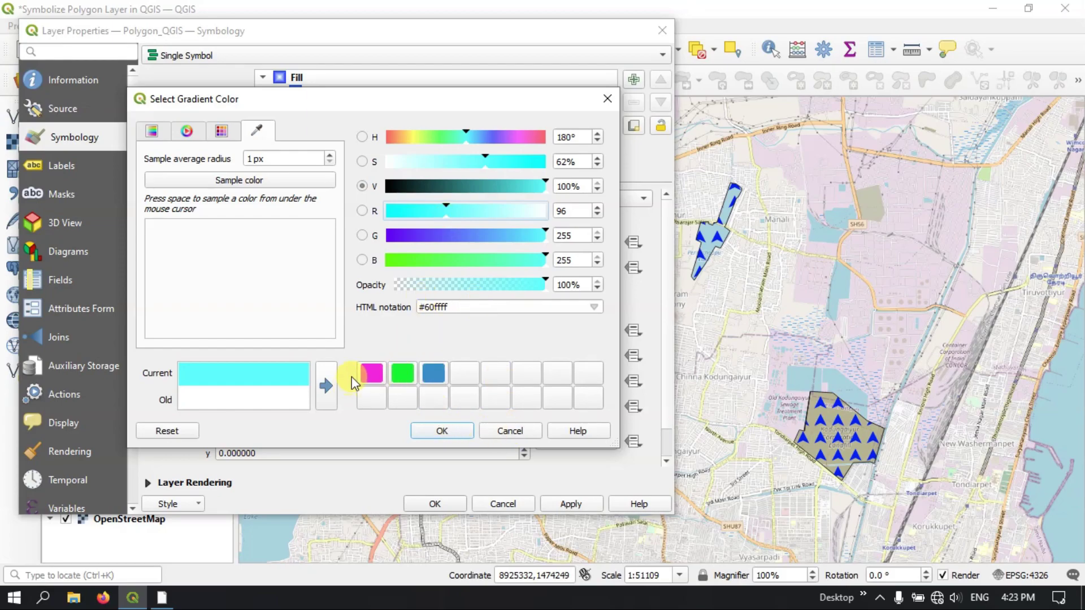
click(434, 429)
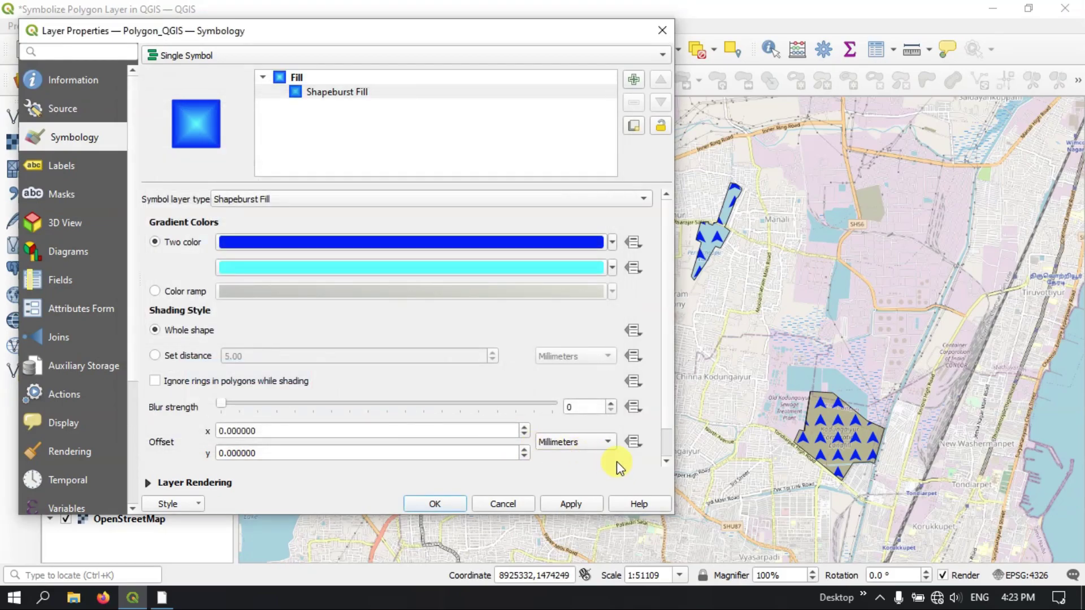
- Apply the two-color shapeburst fill to the polygons
click(631, 504)
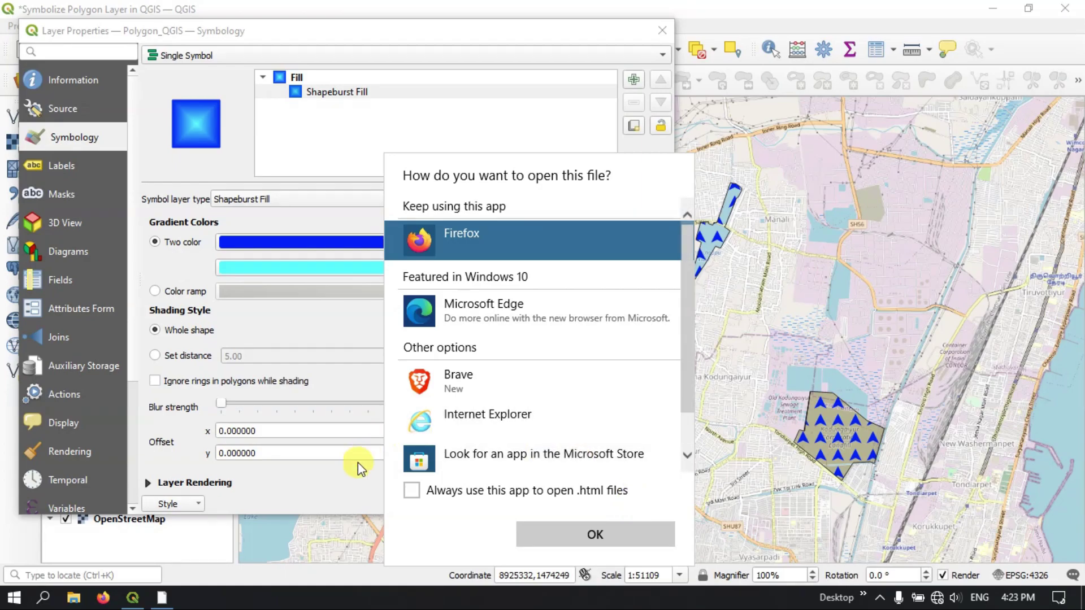
click(337, 489)
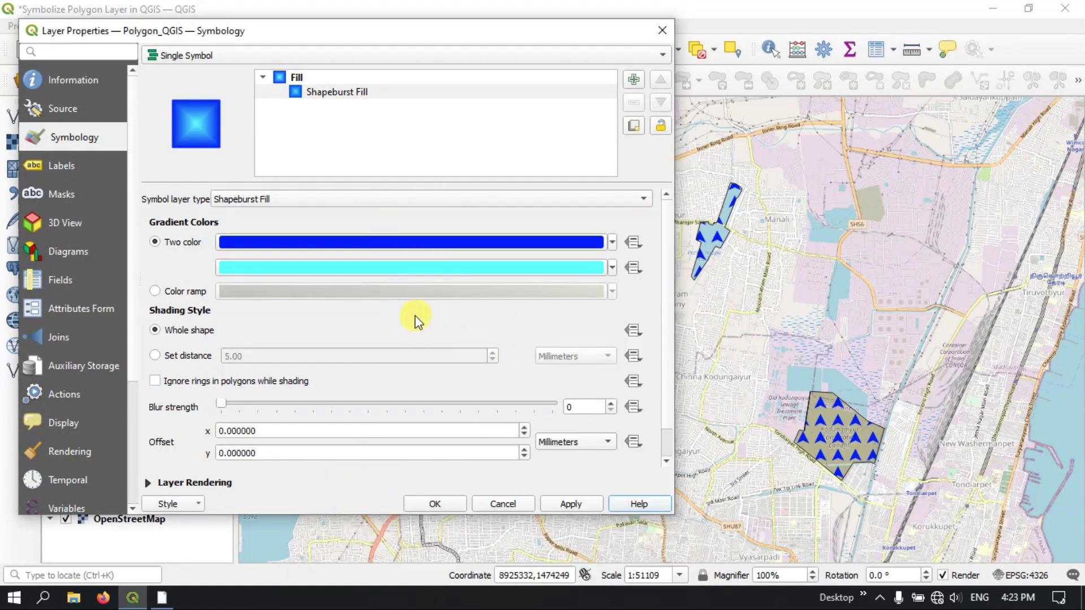
scroll(414, 315, down, 1)
scroll(415, 315, up, 1)
click(567, 504)
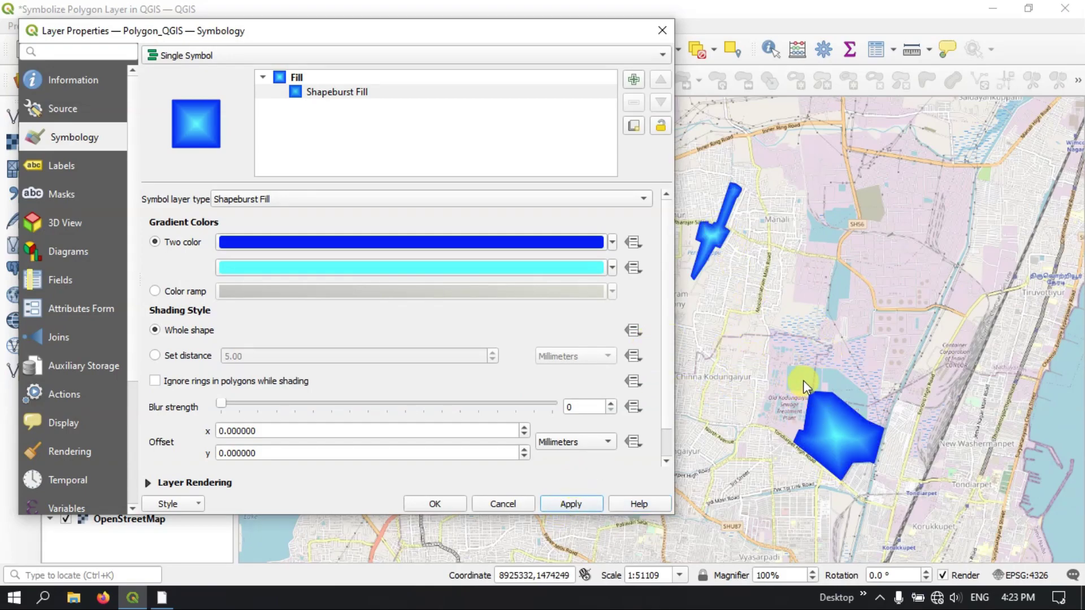
- Try an additional symbol layer of type Line Pattern Fill above the shapeburst fill and apply it to the polygons
click(633, 78)
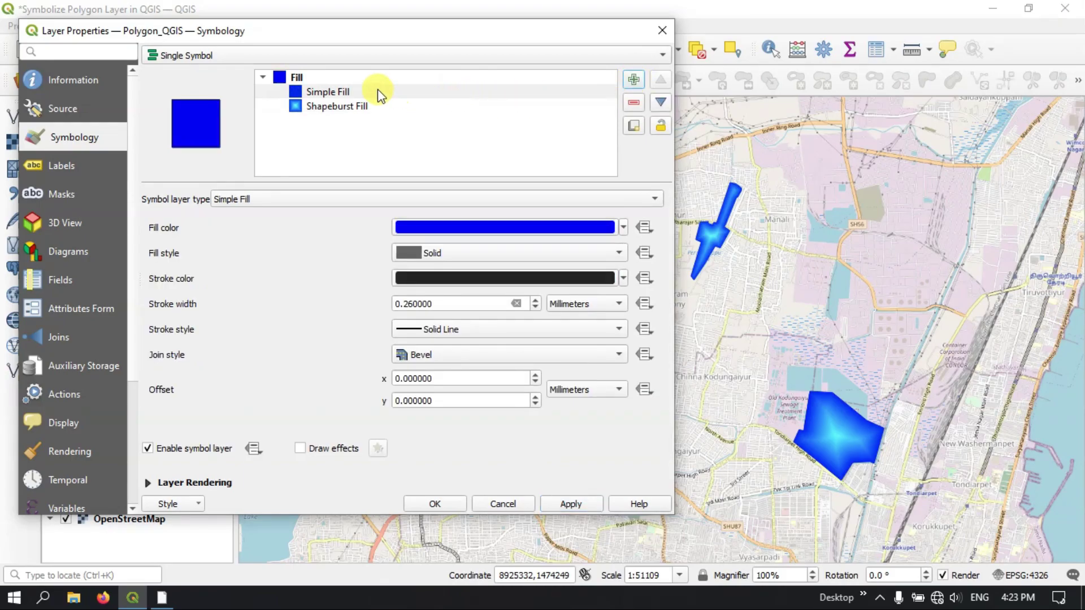
click(632, 104)
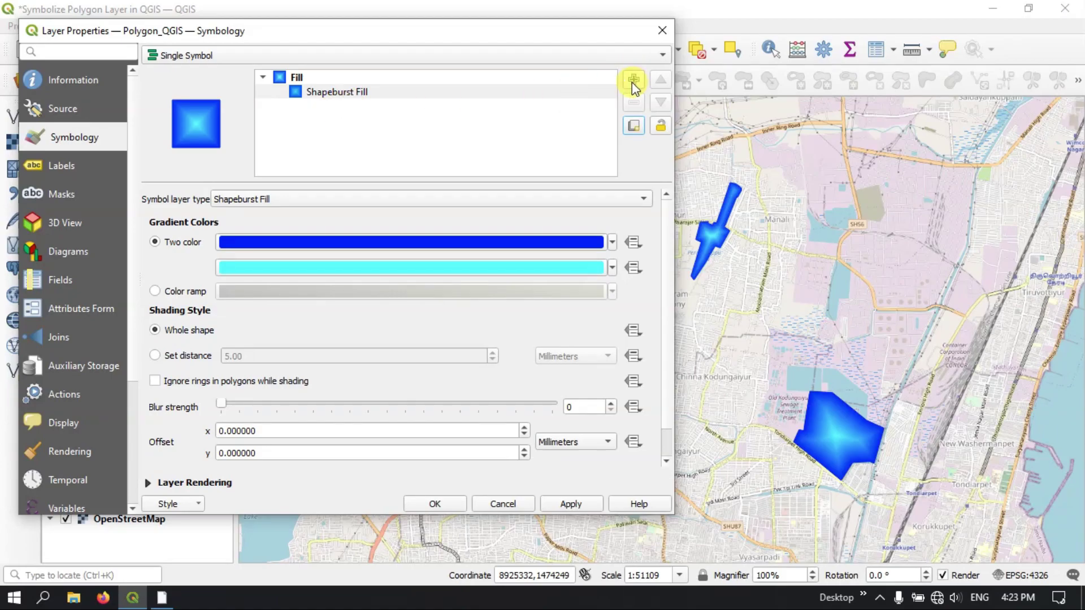
click(632, 80)
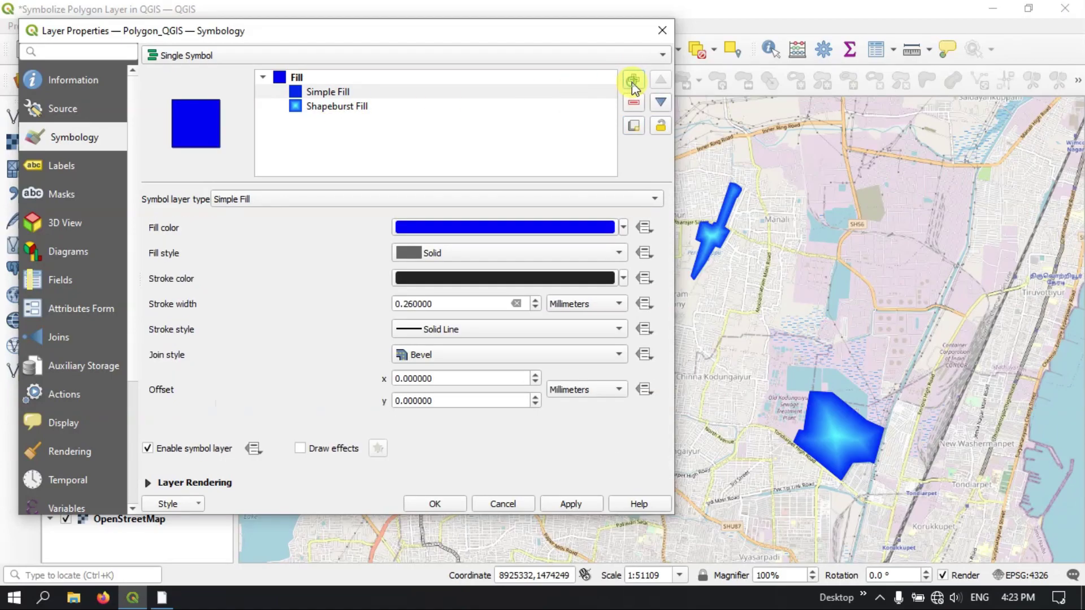
click(328, 92)
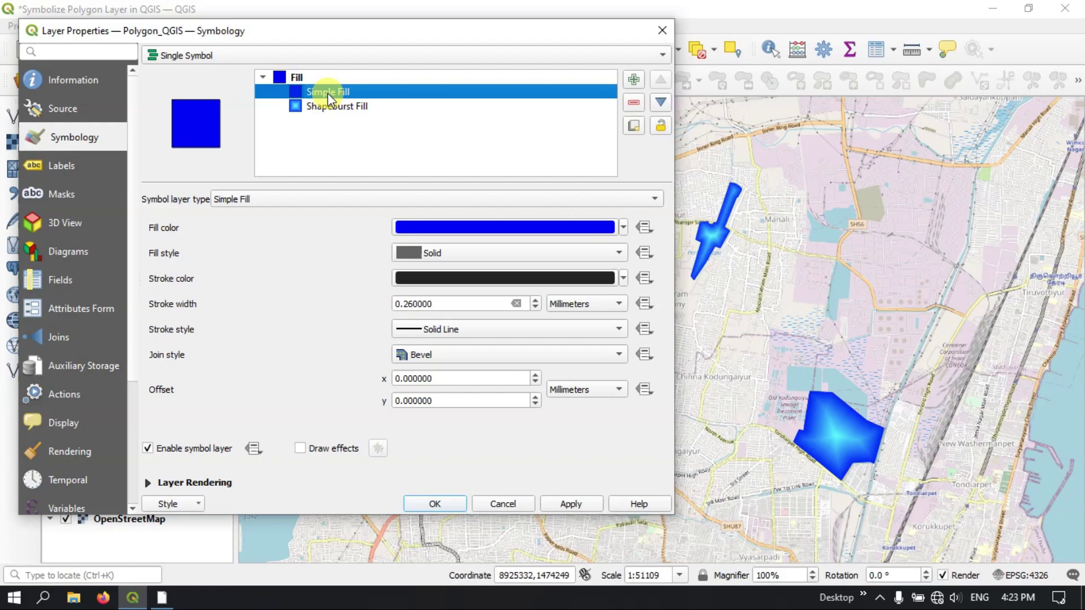
click(390, 201)
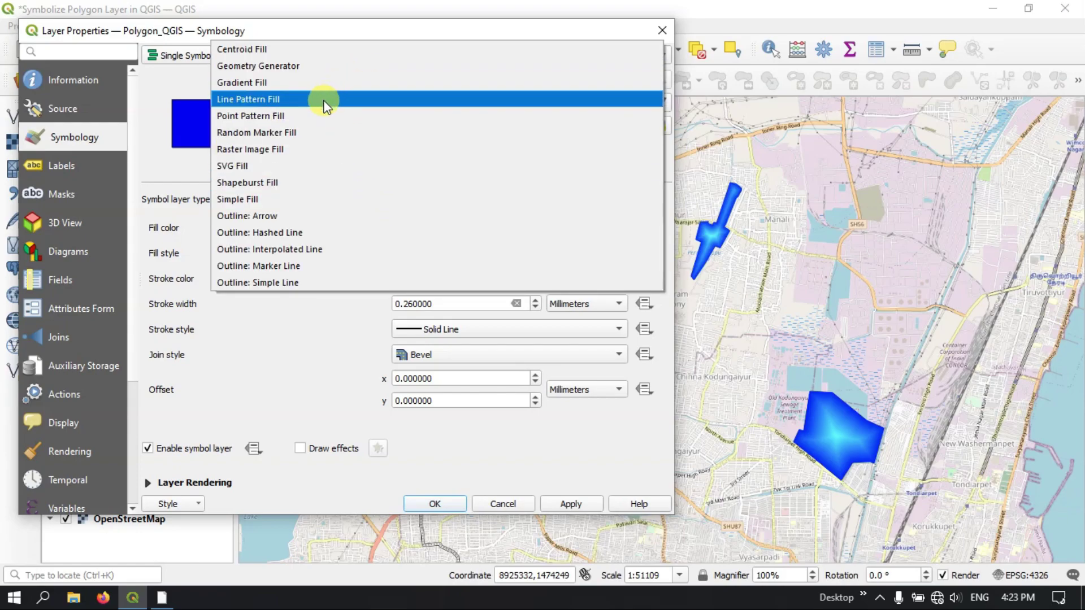
click(295, 99)
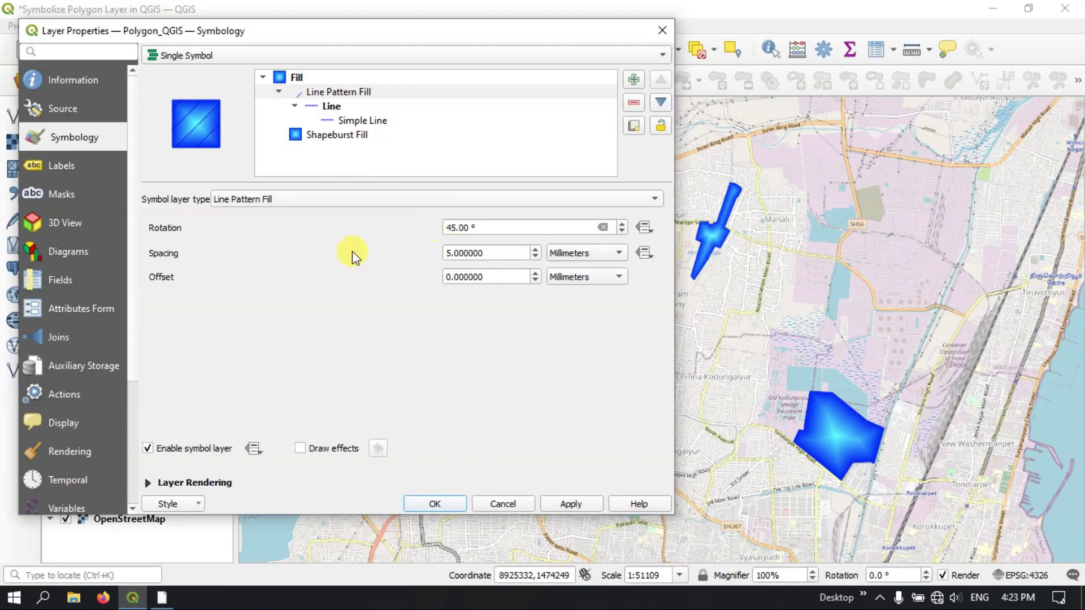
click(567, 504)
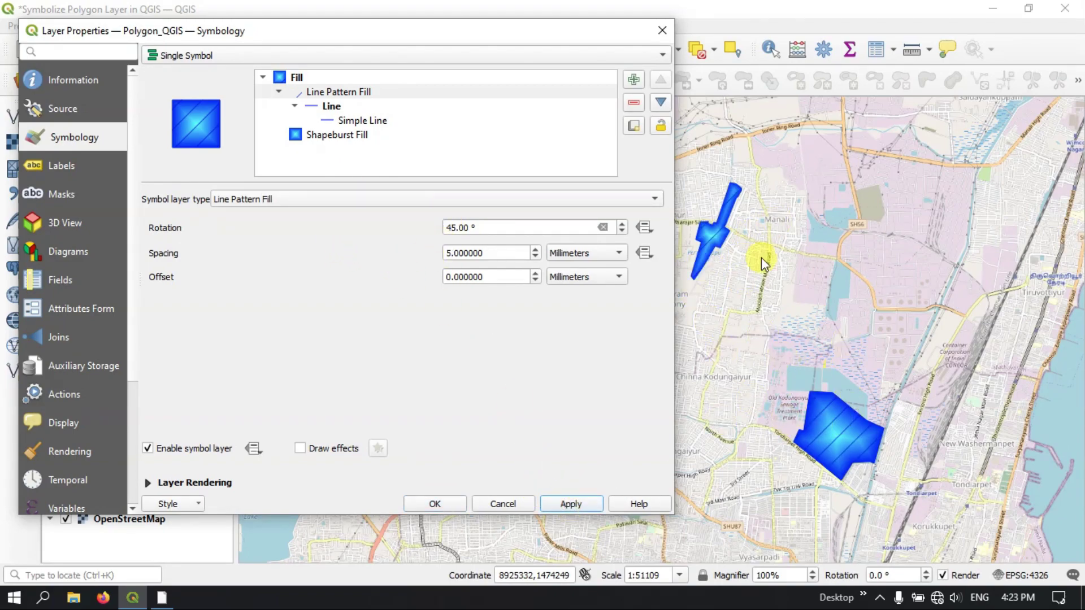
- Remove the line pattern layer from the fill symbol and apply the change
click(327, 198)
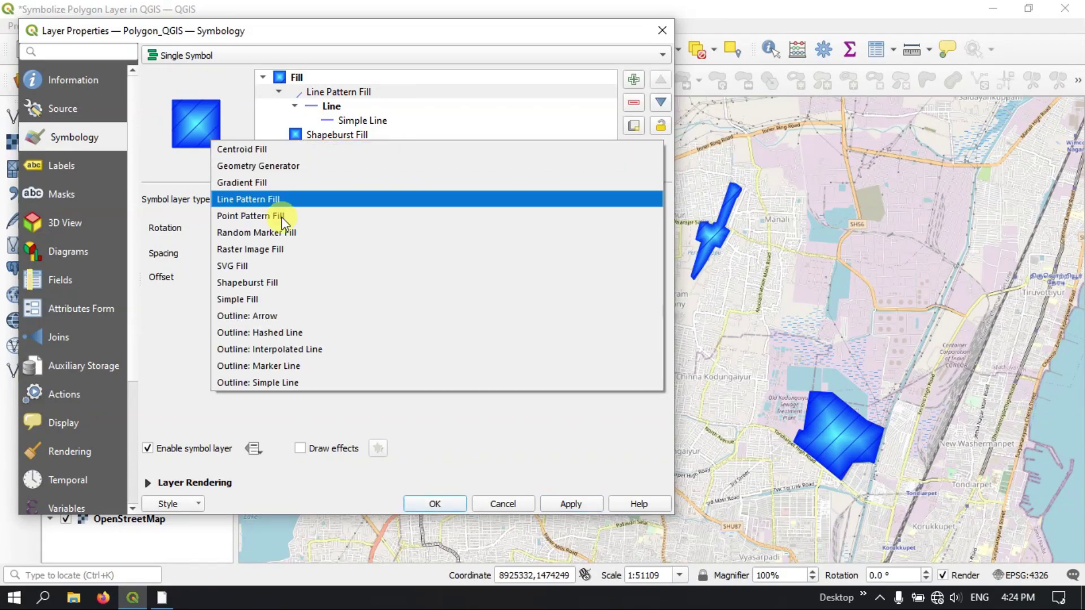
click(175, 306)
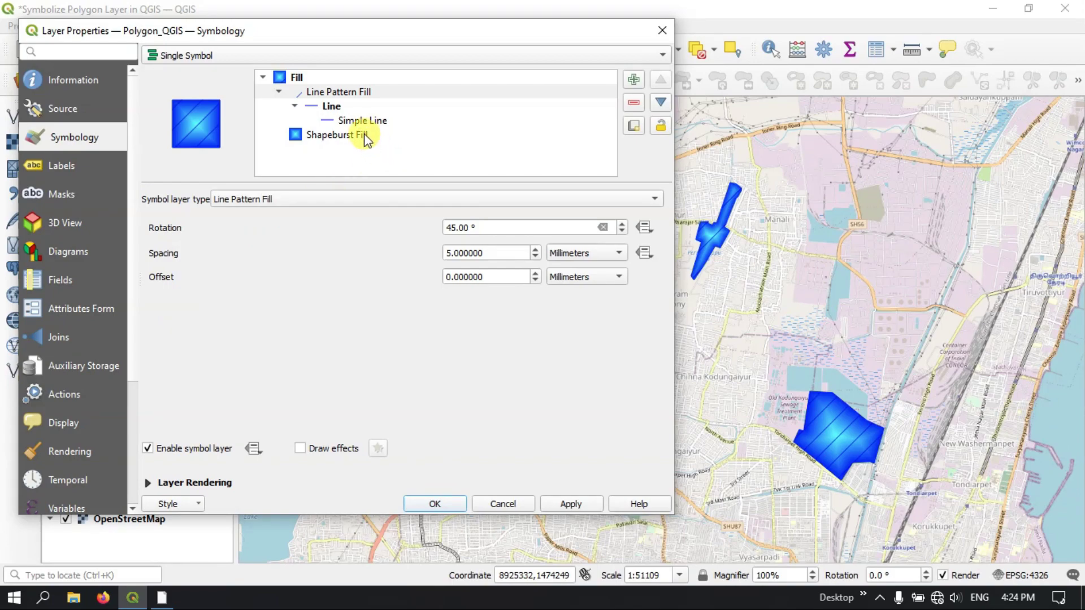
click(318, 94)
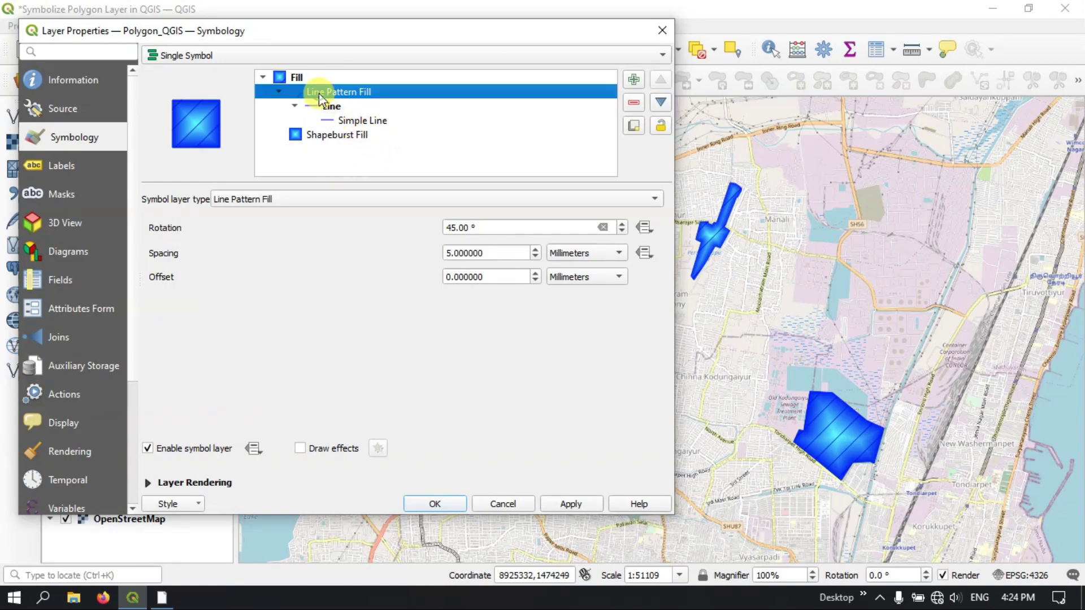
click(634, 102)
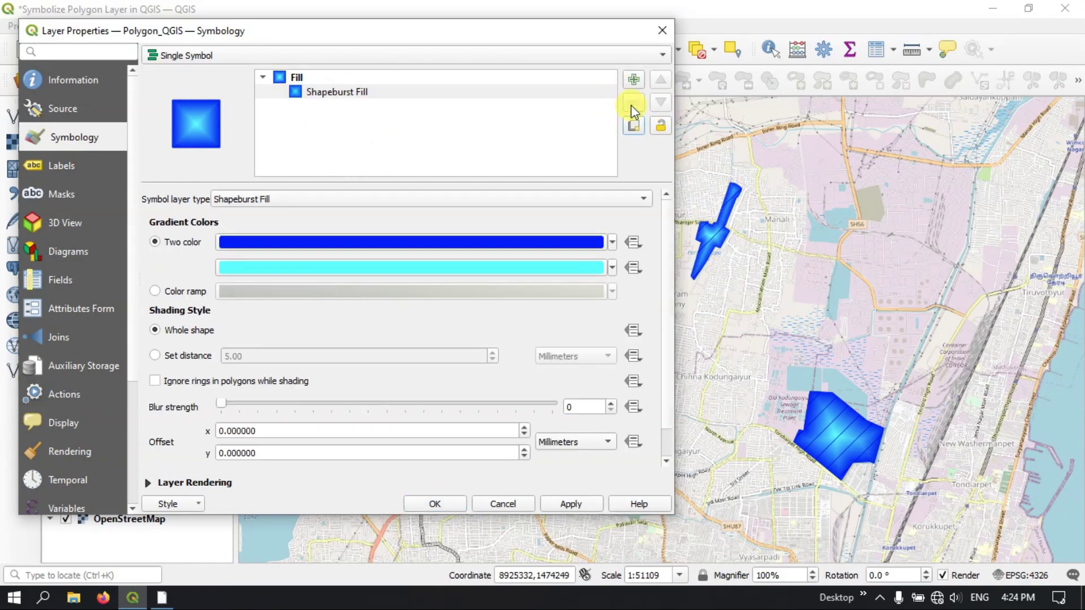
click(573, 501)
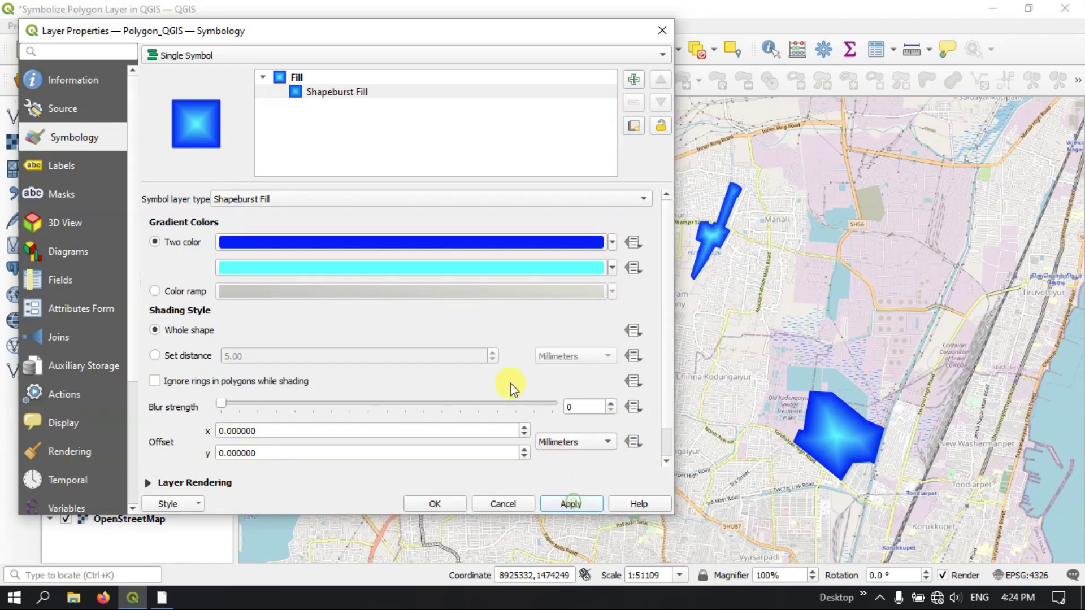
- Switch the shapeburst gradient to a color ramp, choose Turbo, and apply it to the polygons
click(155, 291)
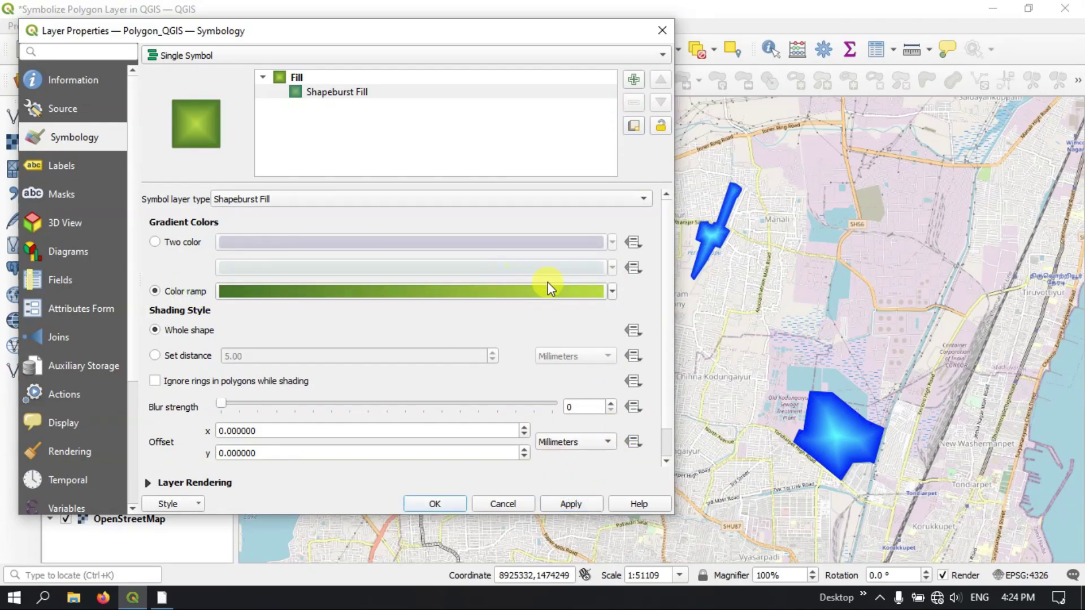
click(611, 293)
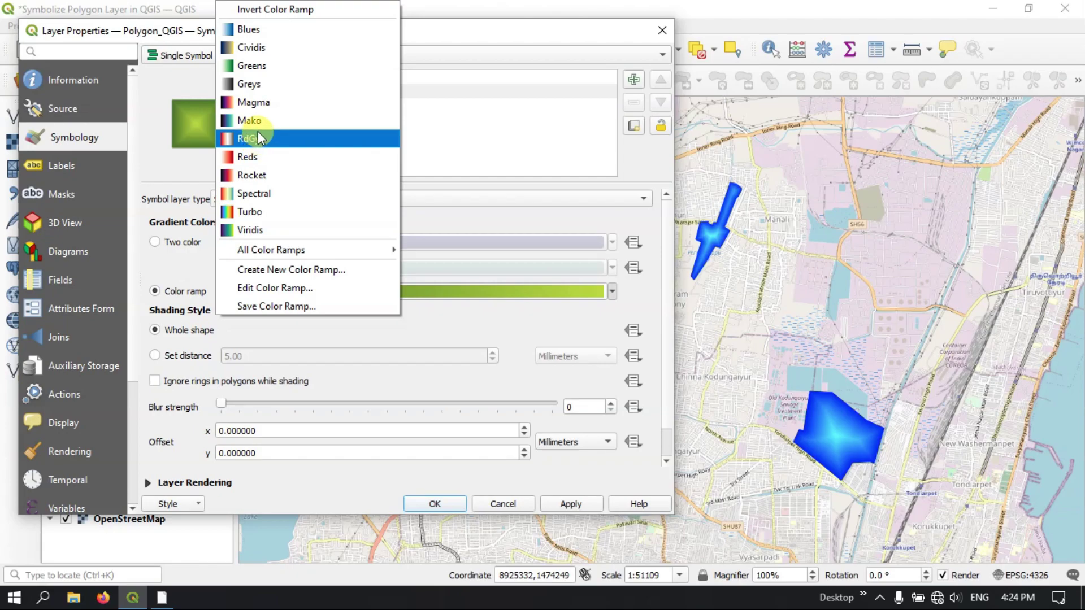
click(272, 213)
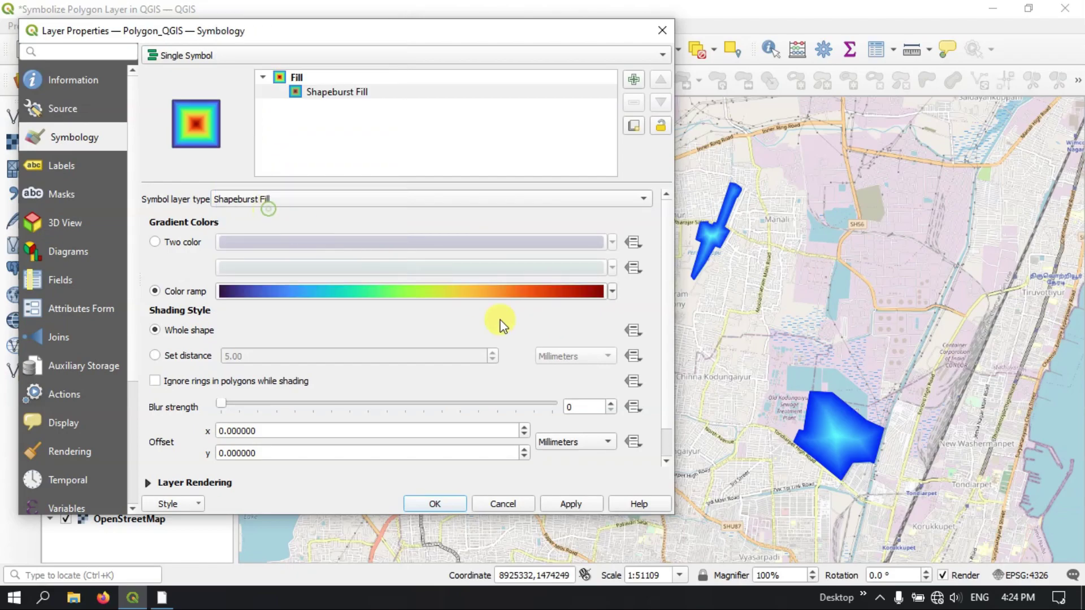
click(589, 504)
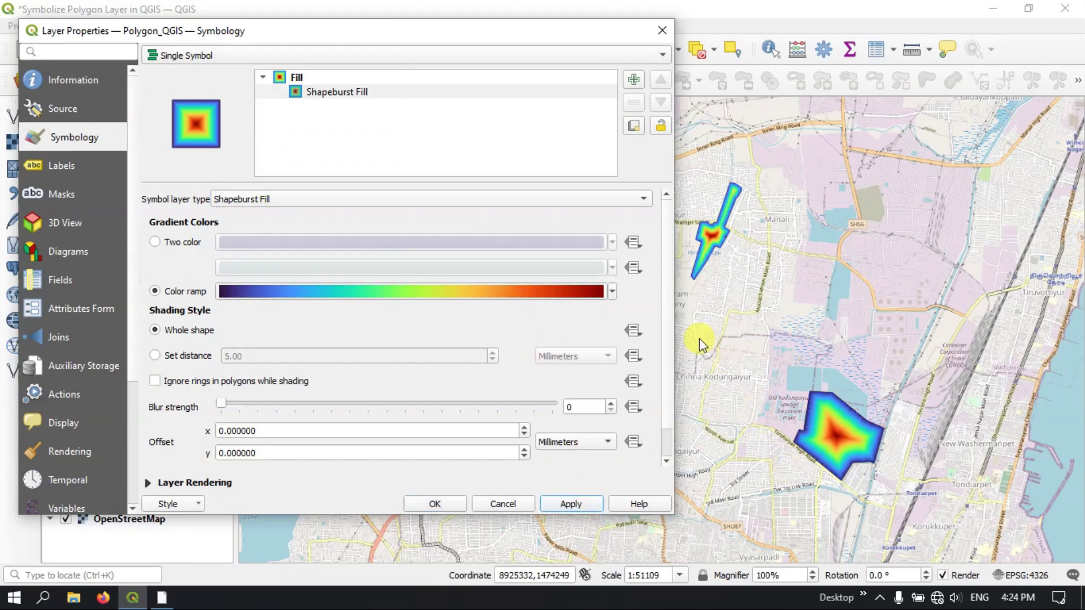
- Change the symbol layer type to Simple Fill with the Dense 6 fill style and apply it to the polygons
click(291, 202)
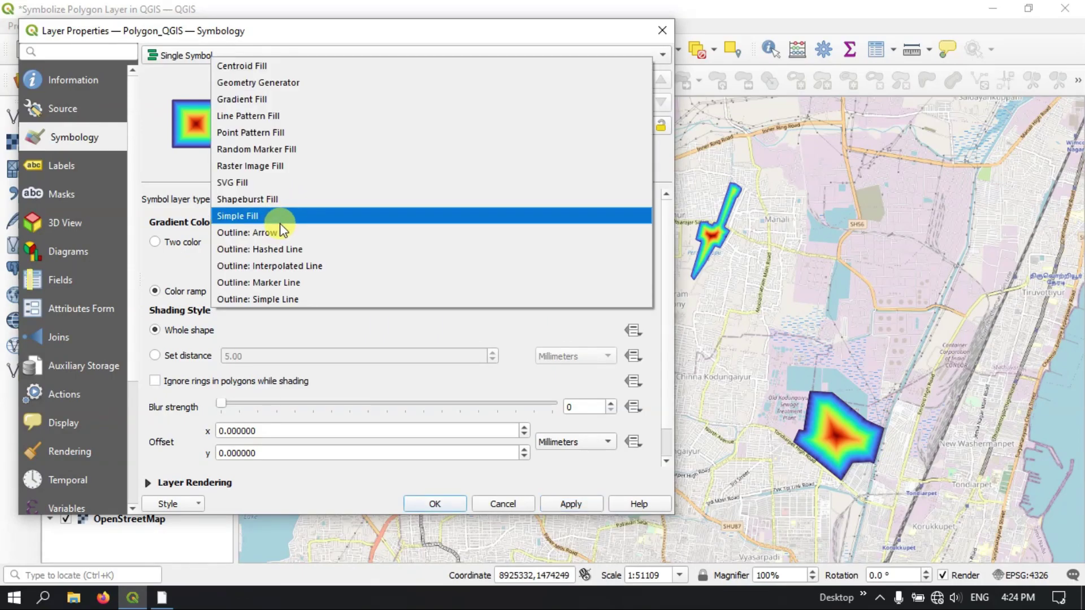
click(280, 216)
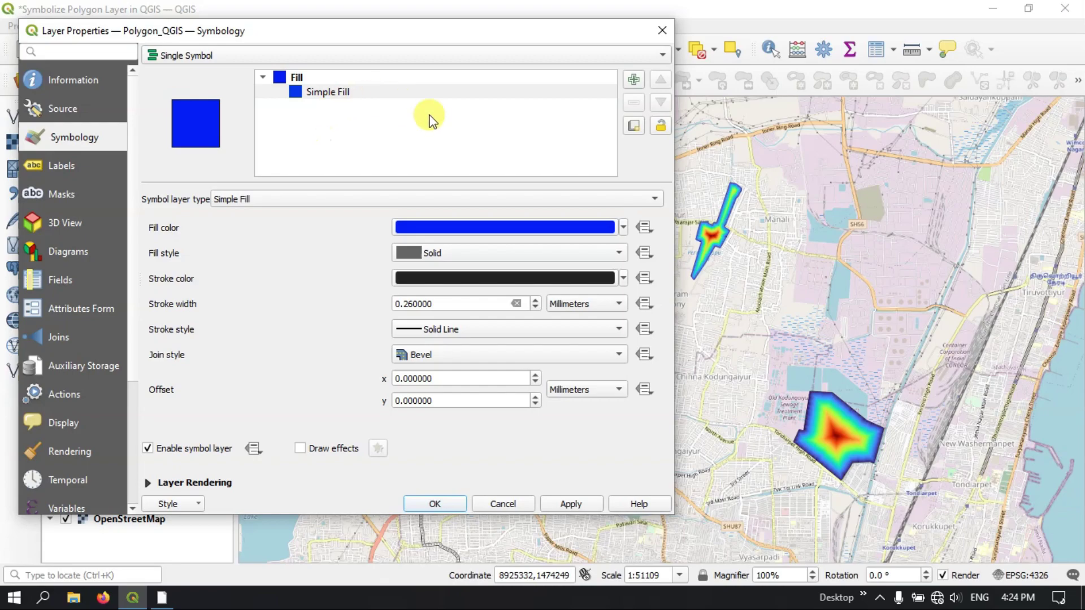
mouse_move(452, 231)
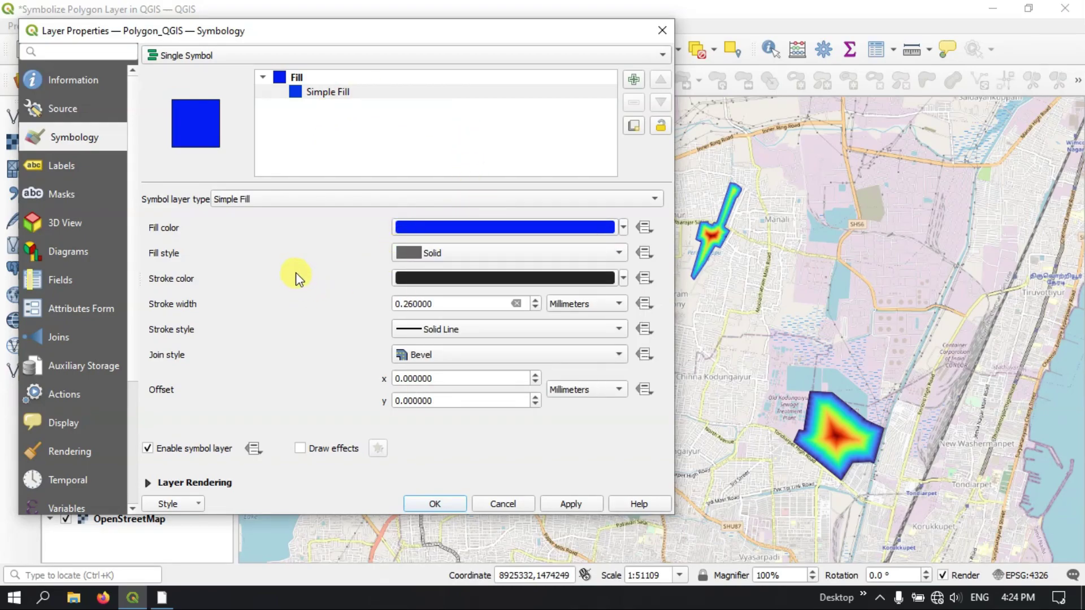
mouse_move(409, 229)
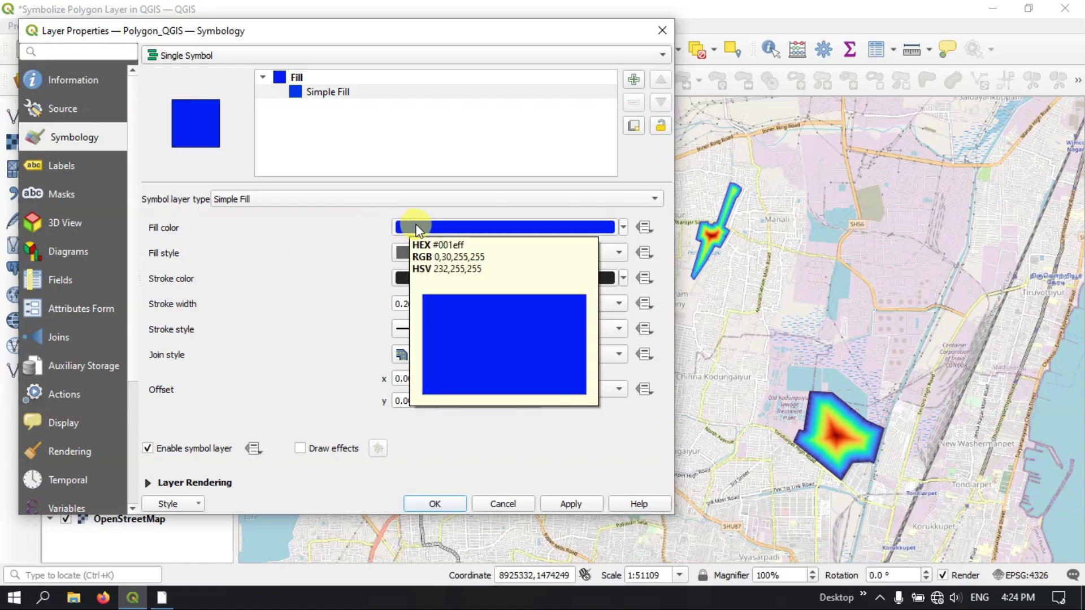
click(399, 259)
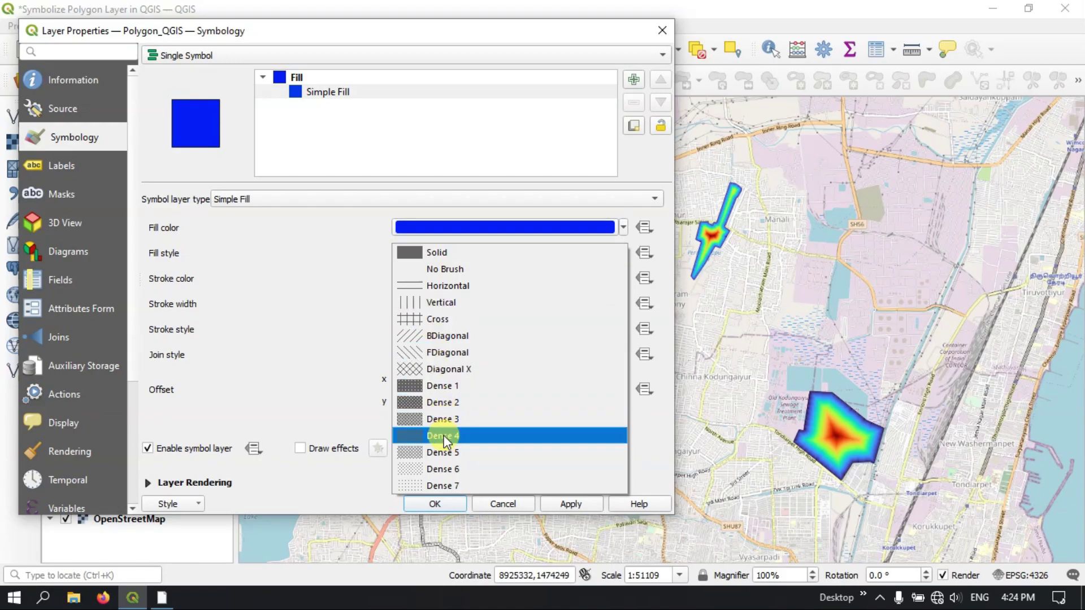
click(455, 475)
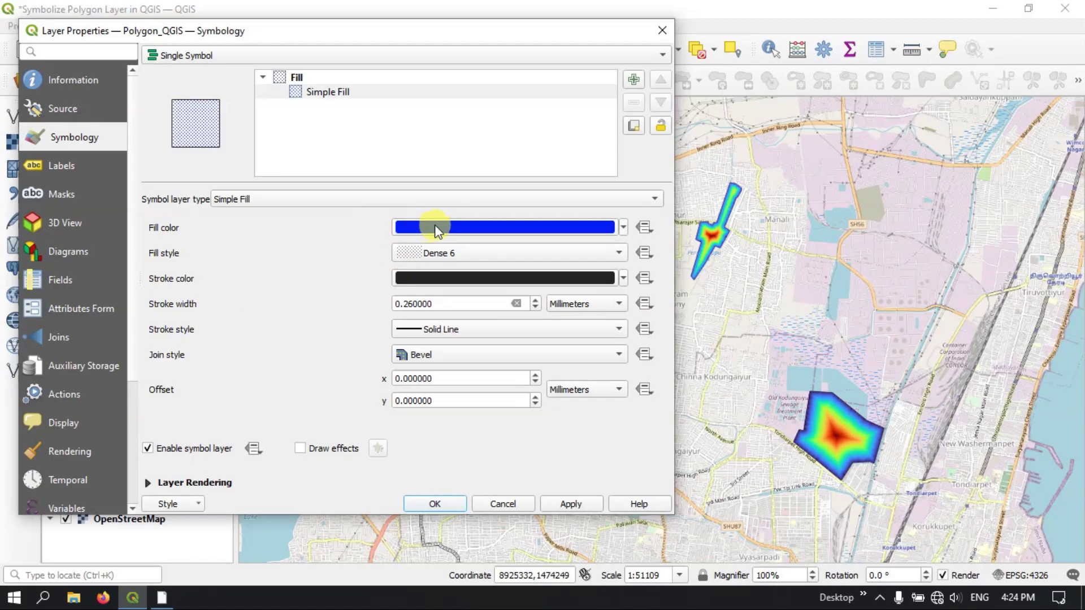
click(577, 508)
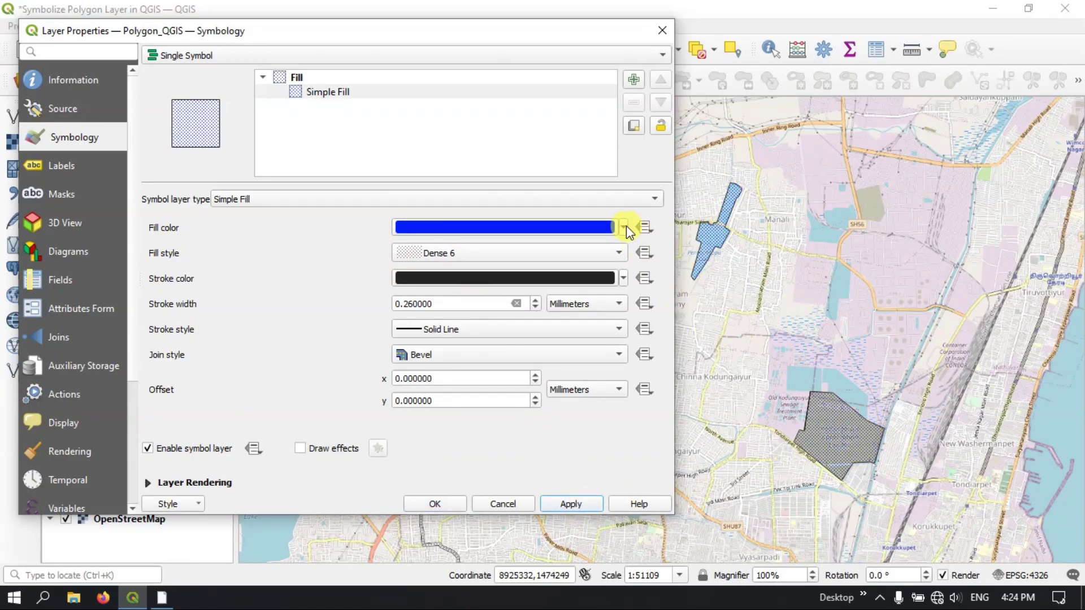
- Set the simple fill's fill style to Dense 7 and apply it to the polygons
click(618, 252)
click(501, 268)
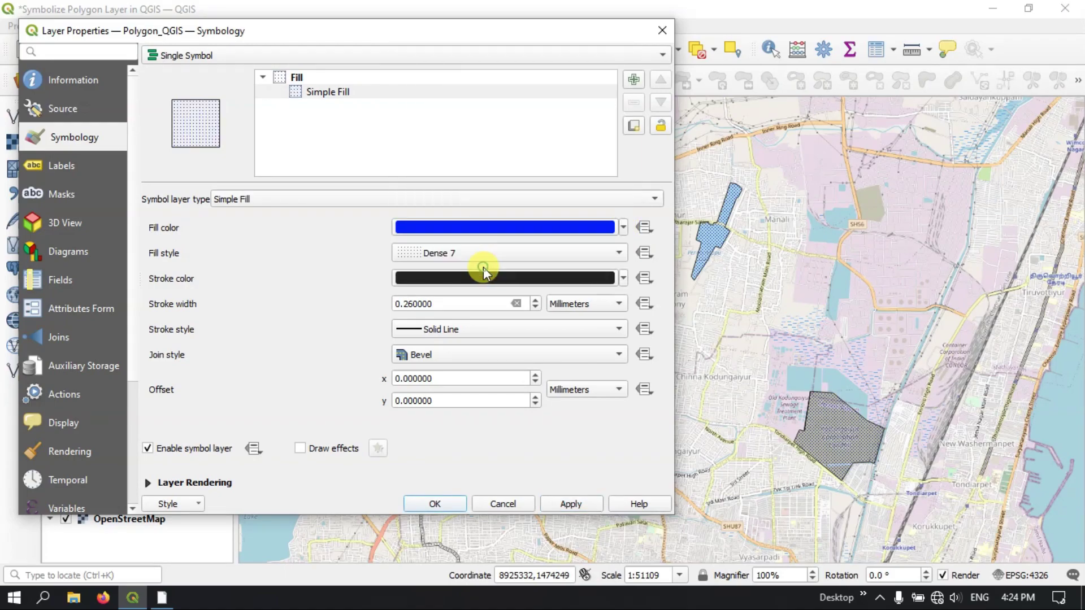
click(582, 502)
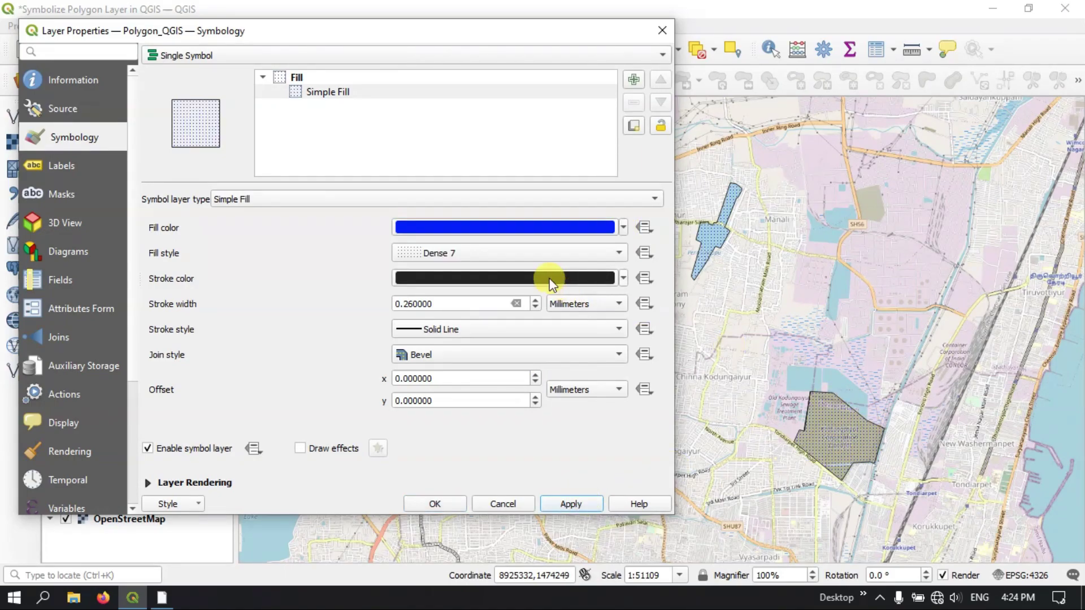
- Give the simple fill a green #23ea23 stroke color and a 0.76 mm stroke width, applying each change to the polygons
click(476, 281)
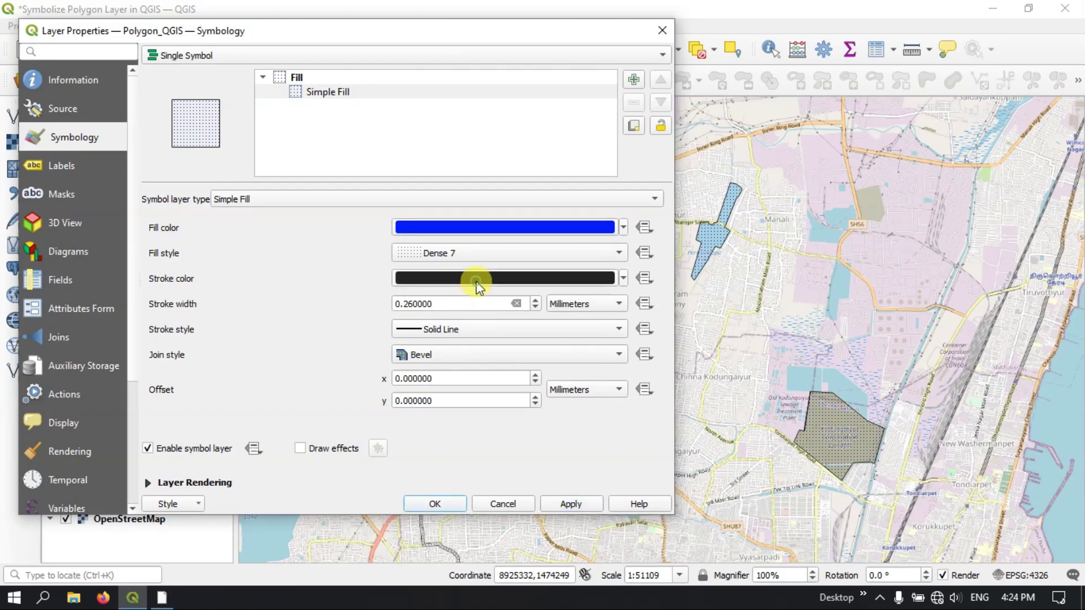
click(533, 235)
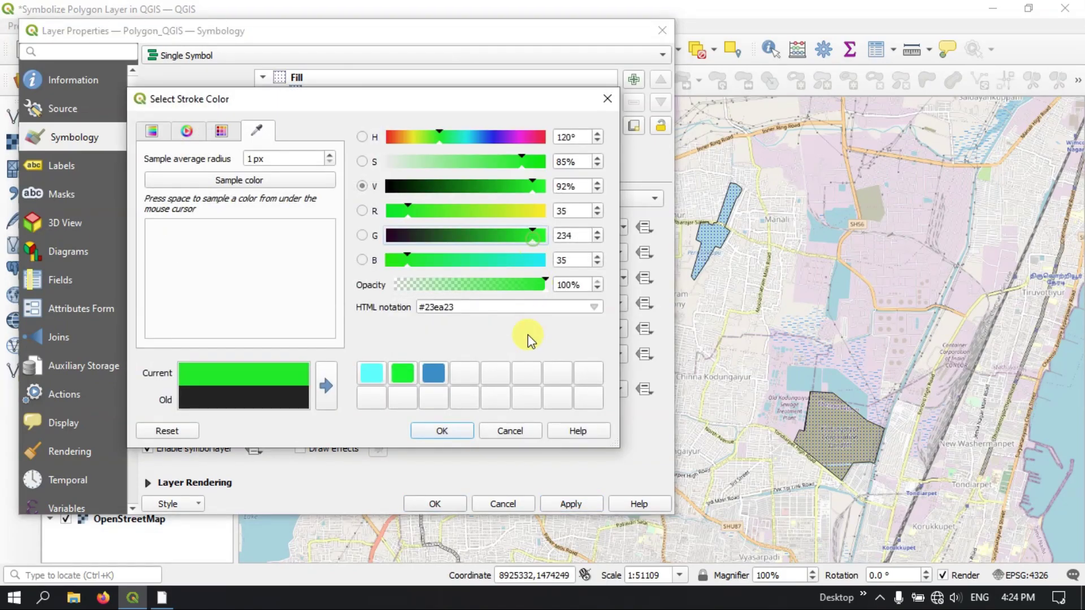
click(471, 431)
click(572, 504)
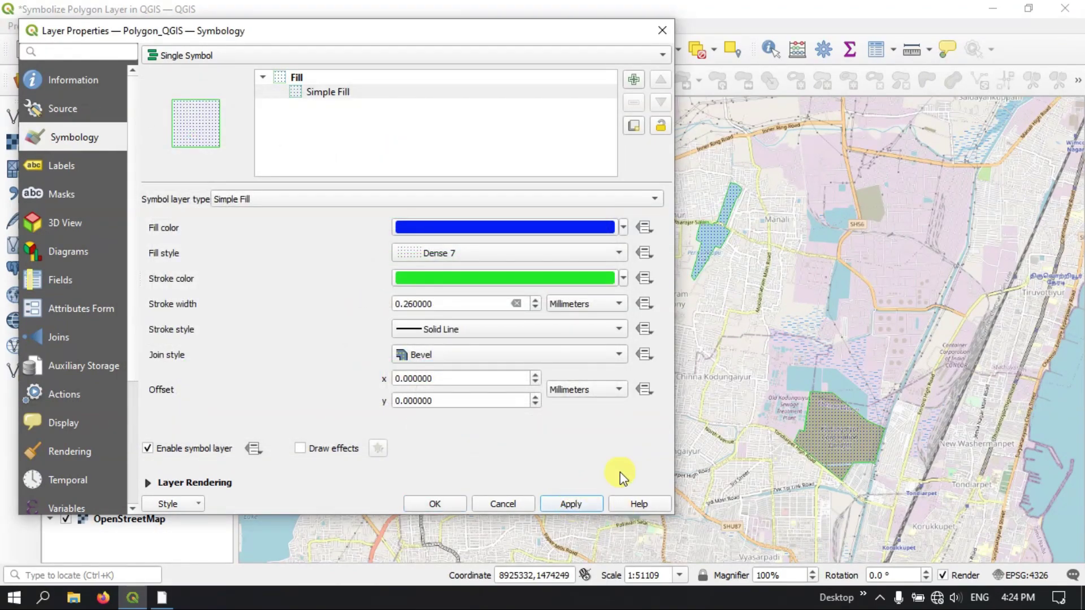
click(412, 305)
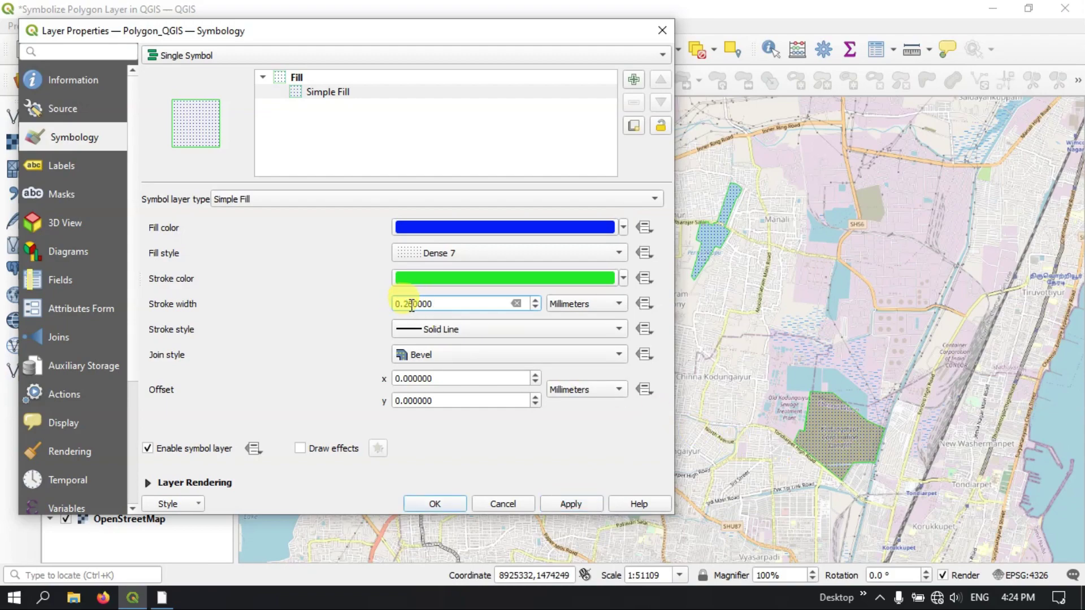
key(BackSpace)
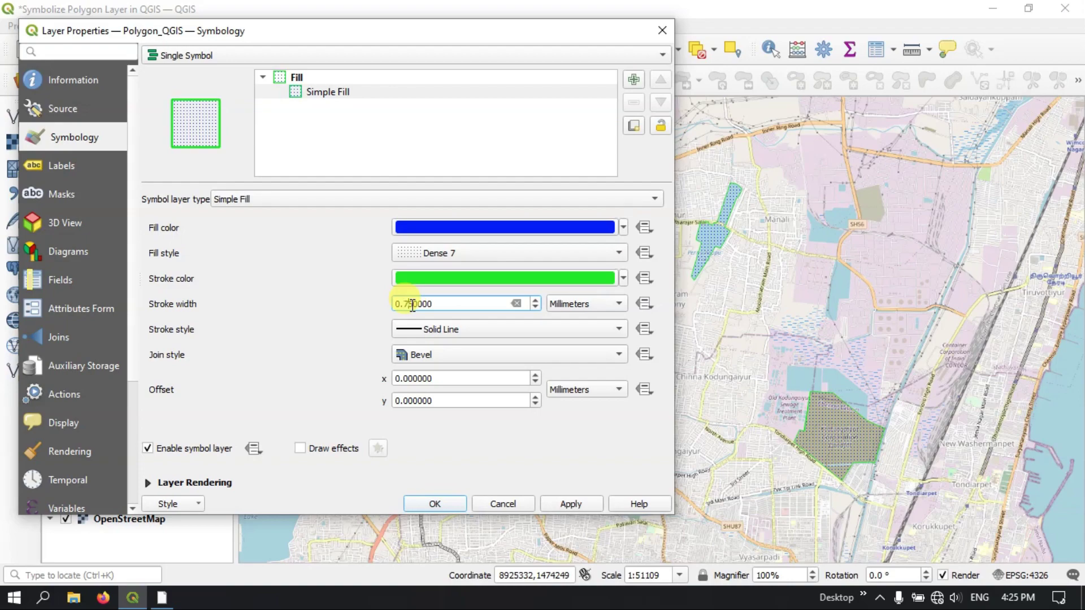
text(7)
click(572, 504)
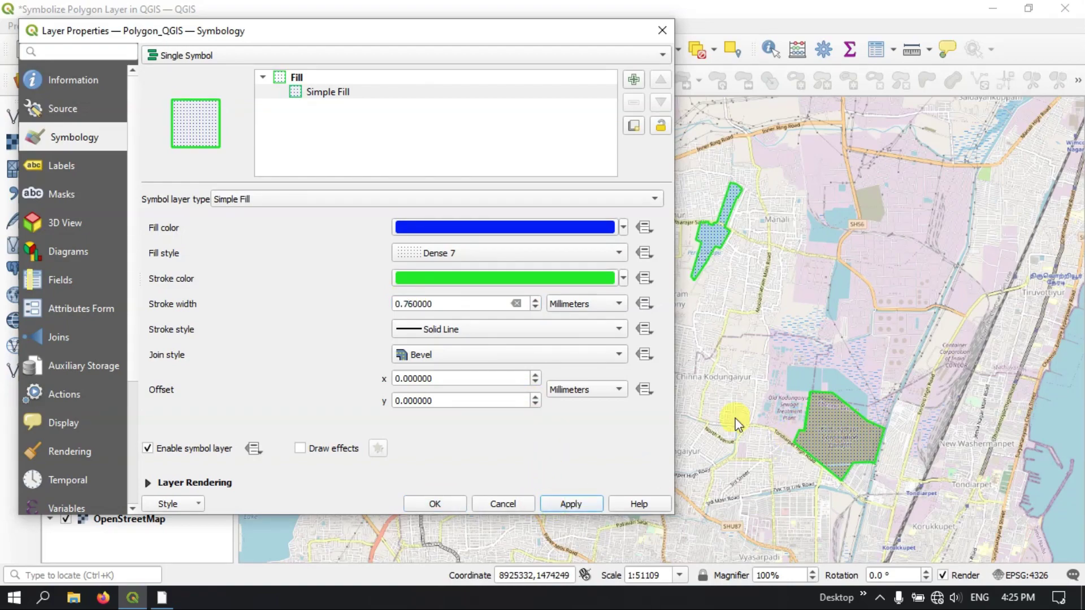
- Change the symbol layer type to Outline: Arrow with the Left/Exterior half arrow type and apply it to the polygons
click(279, 198)
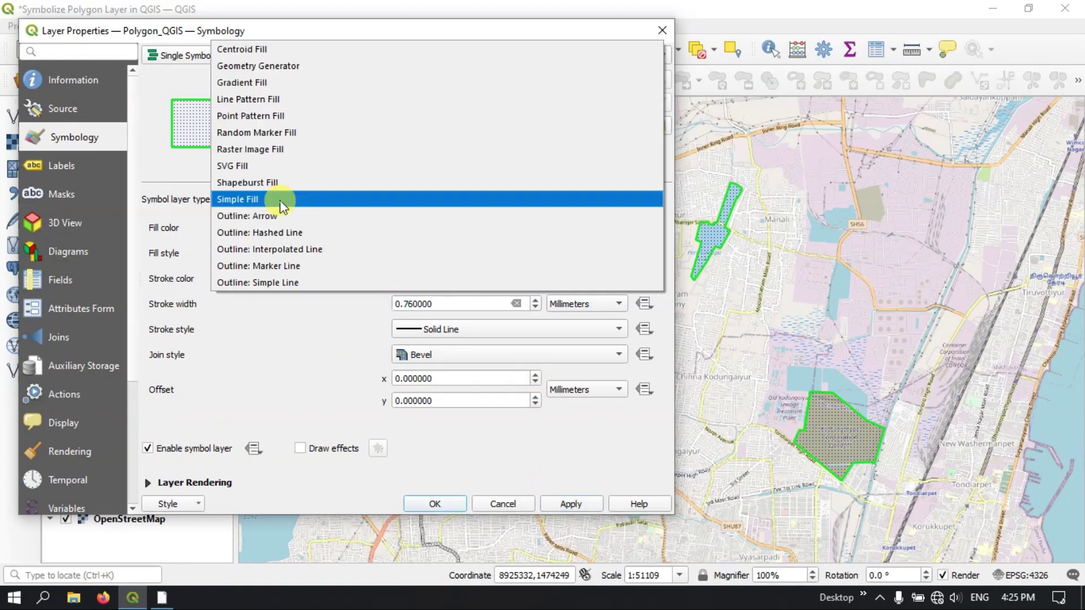
click(282, 218)
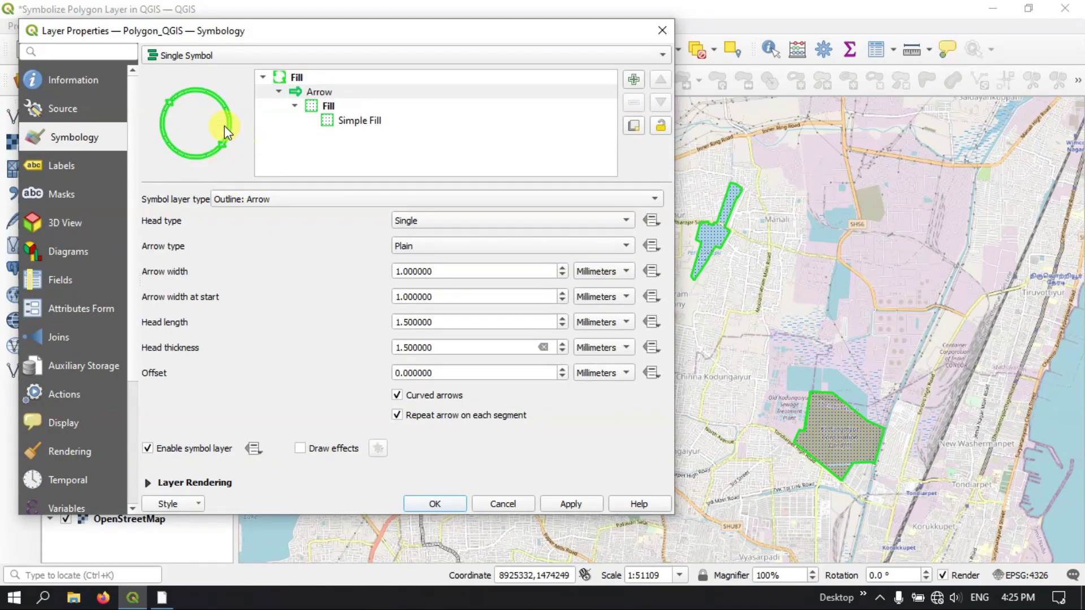
click(572, 503)
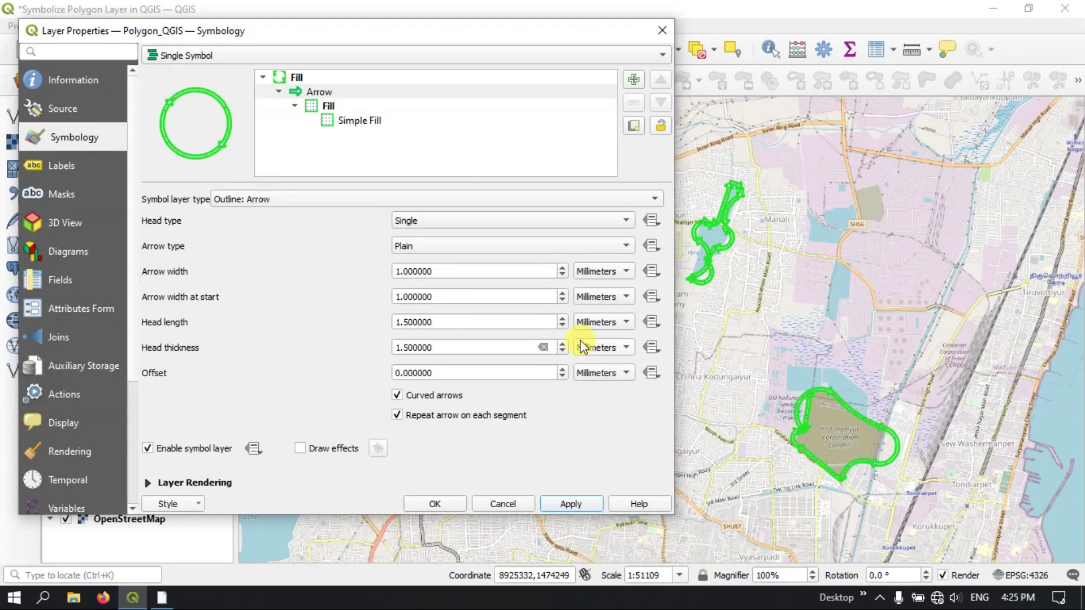
click(414, 248)
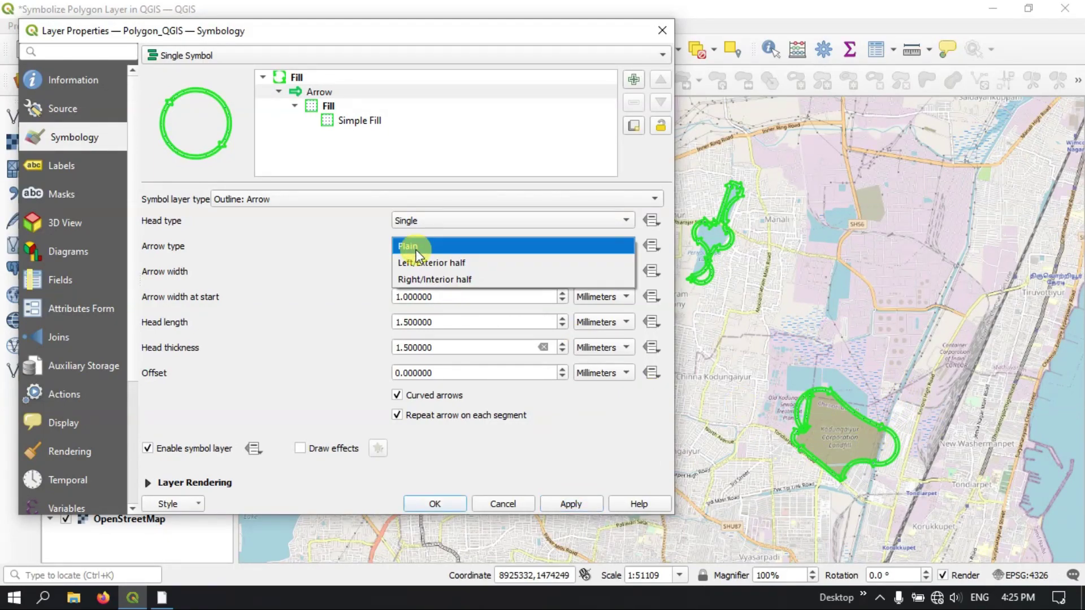
click(424, 262)
click(568, 501)
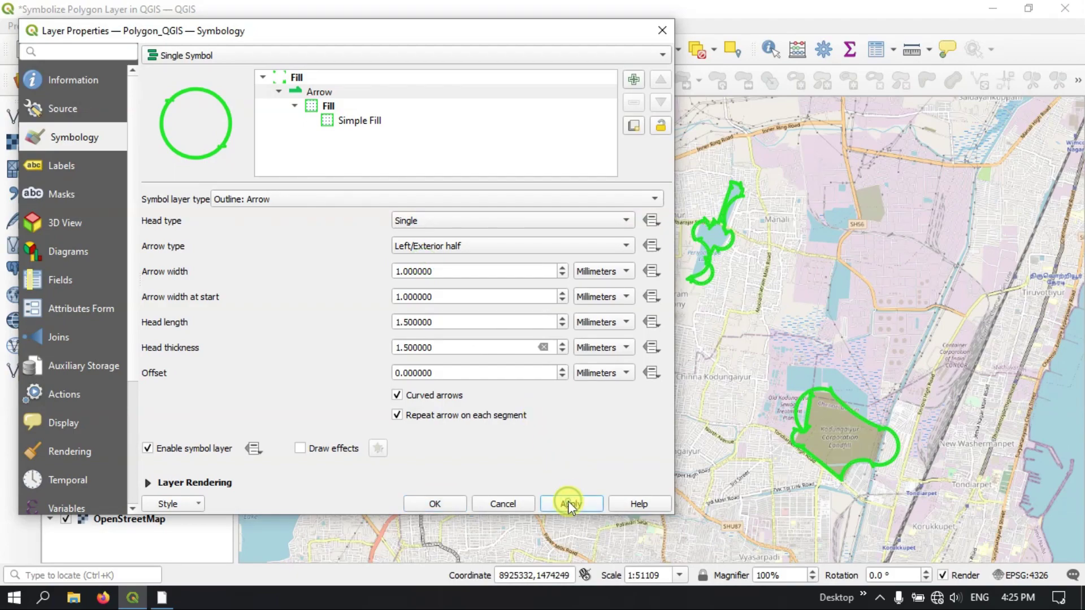
- Try the Single, reversed head type for the outline arrow, and switch it to Double
click(456, 221)
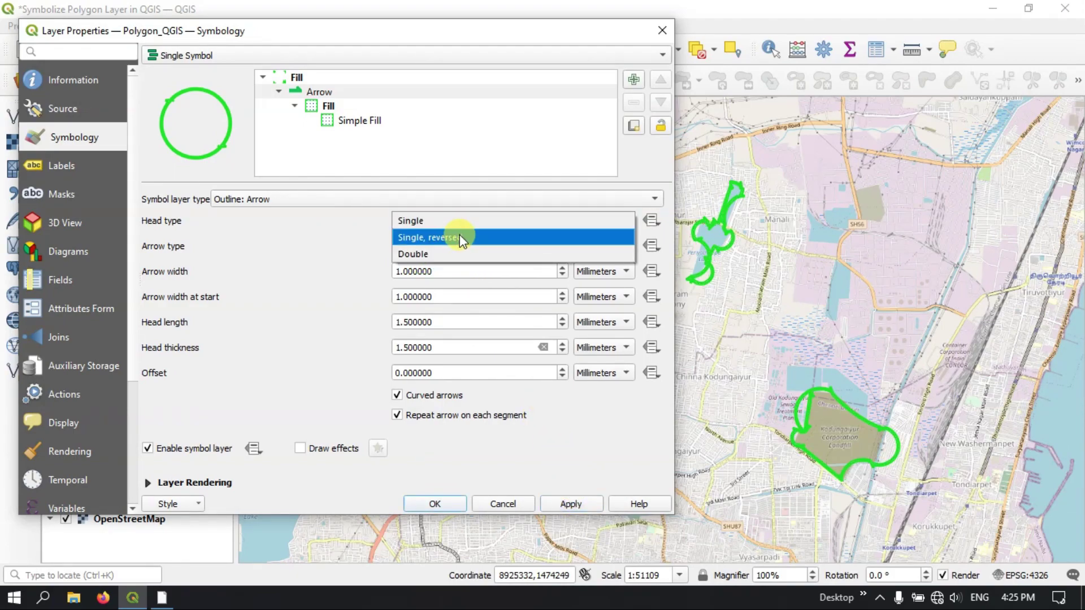
click(460, 236)
click(462, 220)
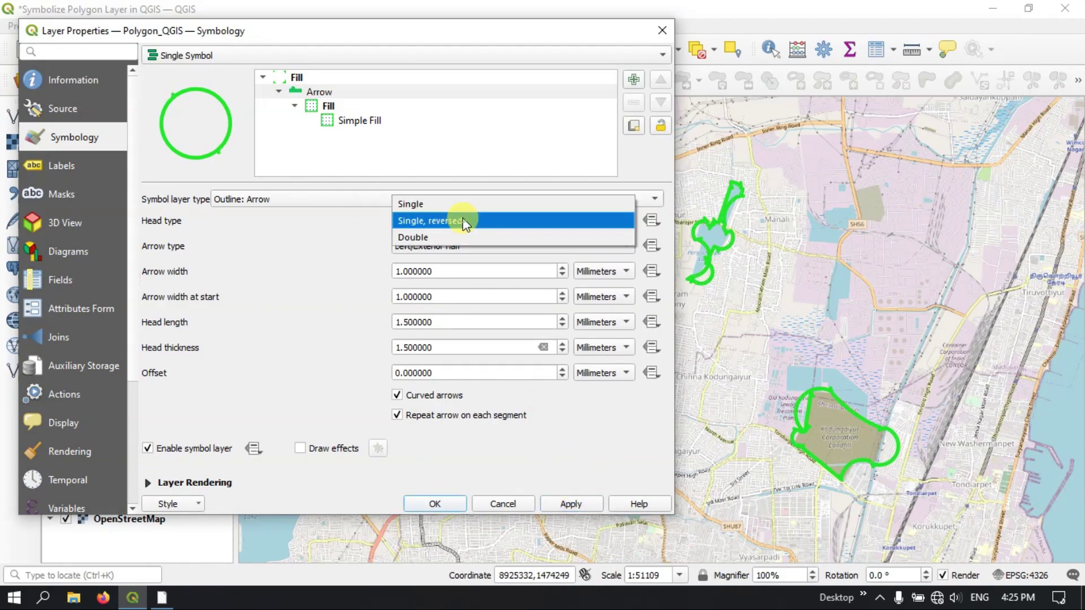
click(450, 236)
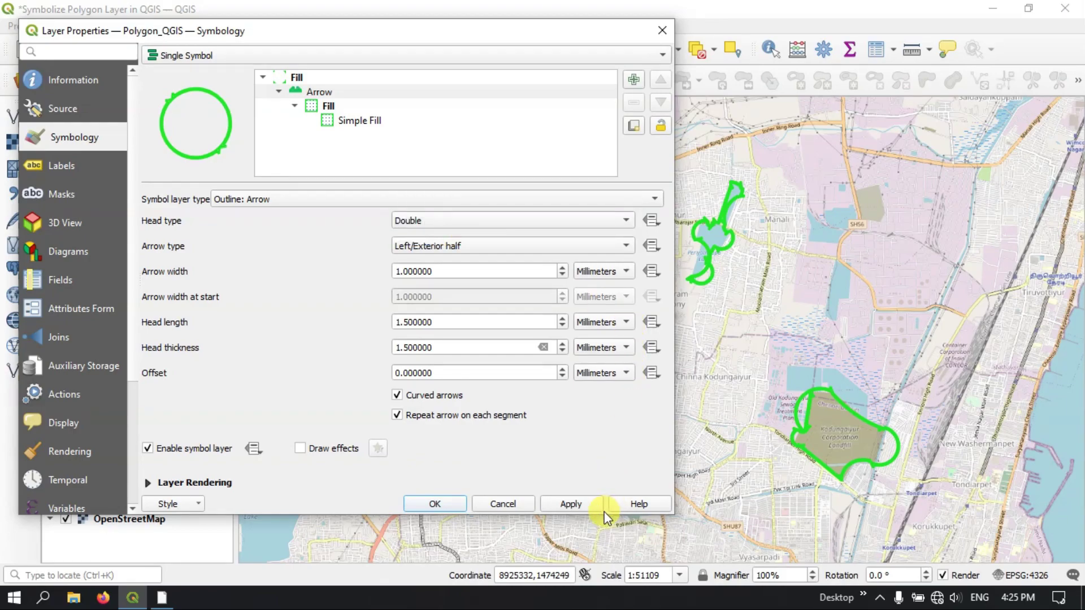
- Change the symbol layer type to Outline: Interpolated Line and check its color settings without altering the color
click(360, 199)
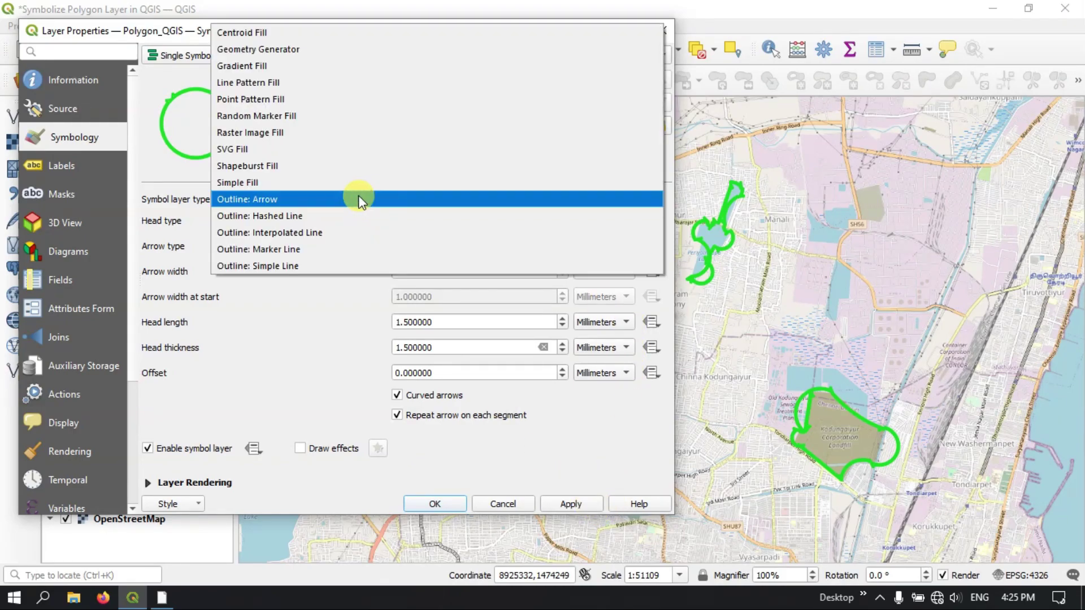
key(Escape)
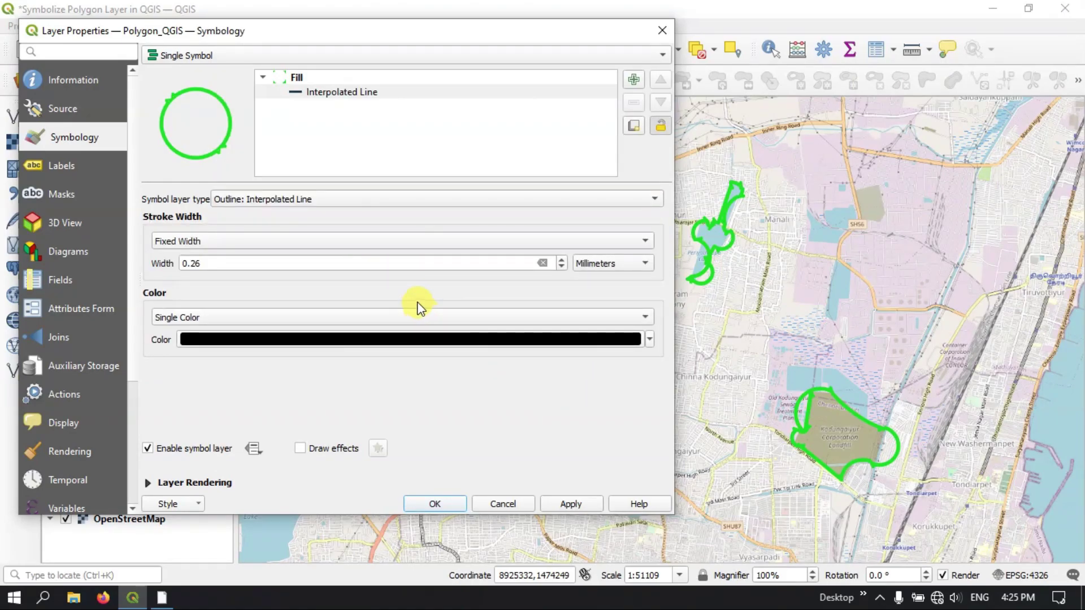
click(470, 335)
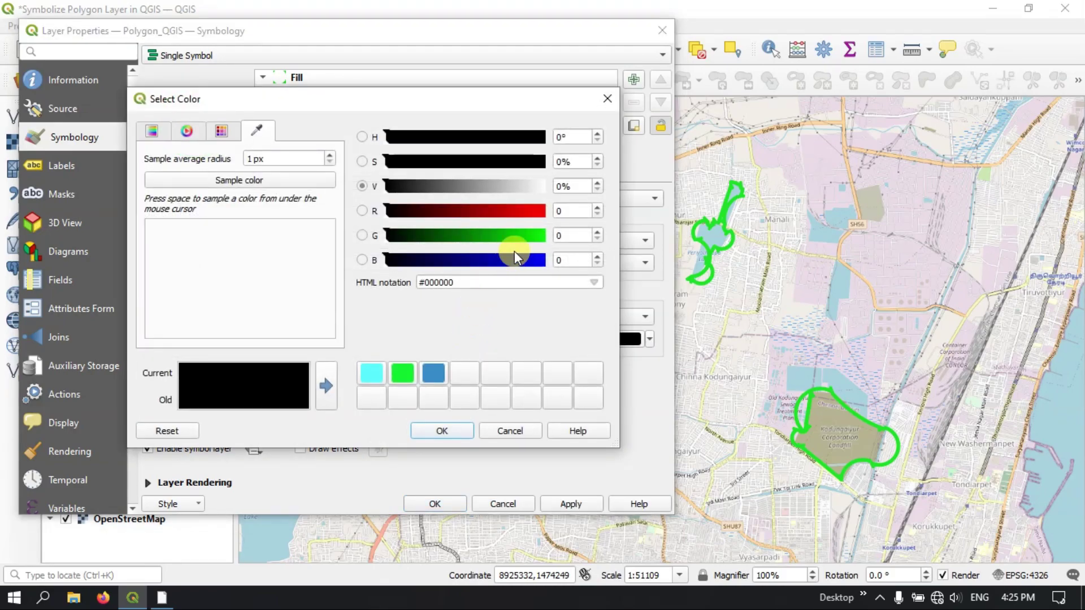
click(608, 99)
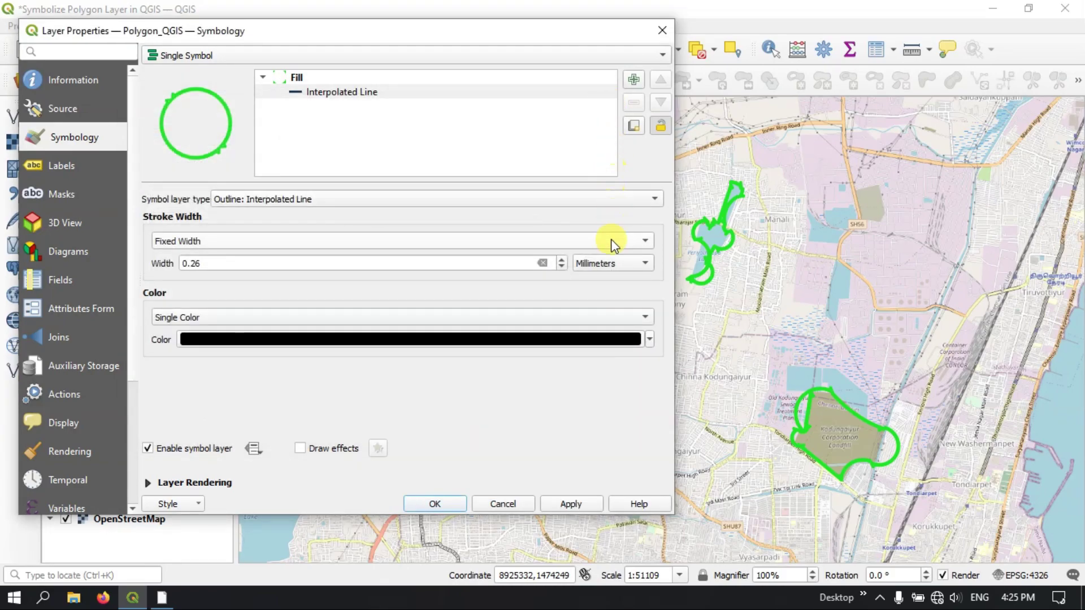
- Set the interpolated line to Varying Color with the Greens color ramp and apply it
click(532, 315)
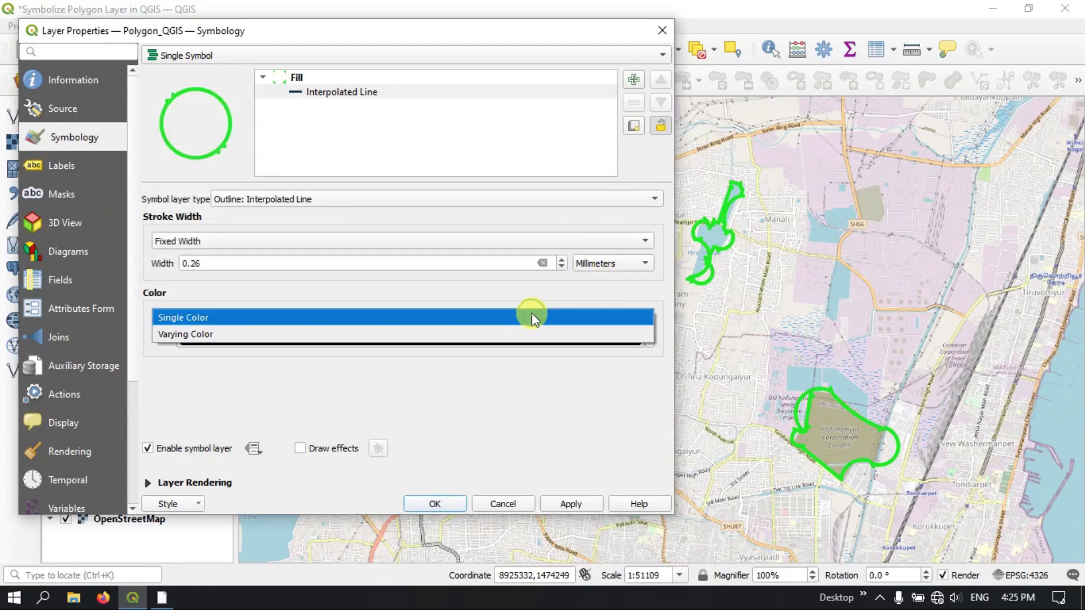
click(501, 333)
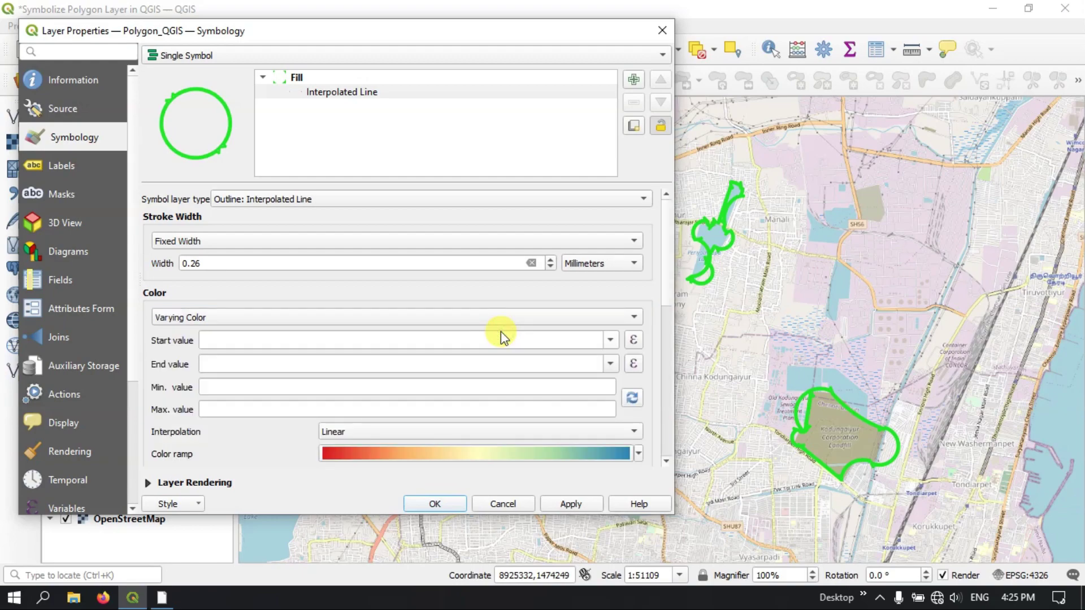
click(638, 456)
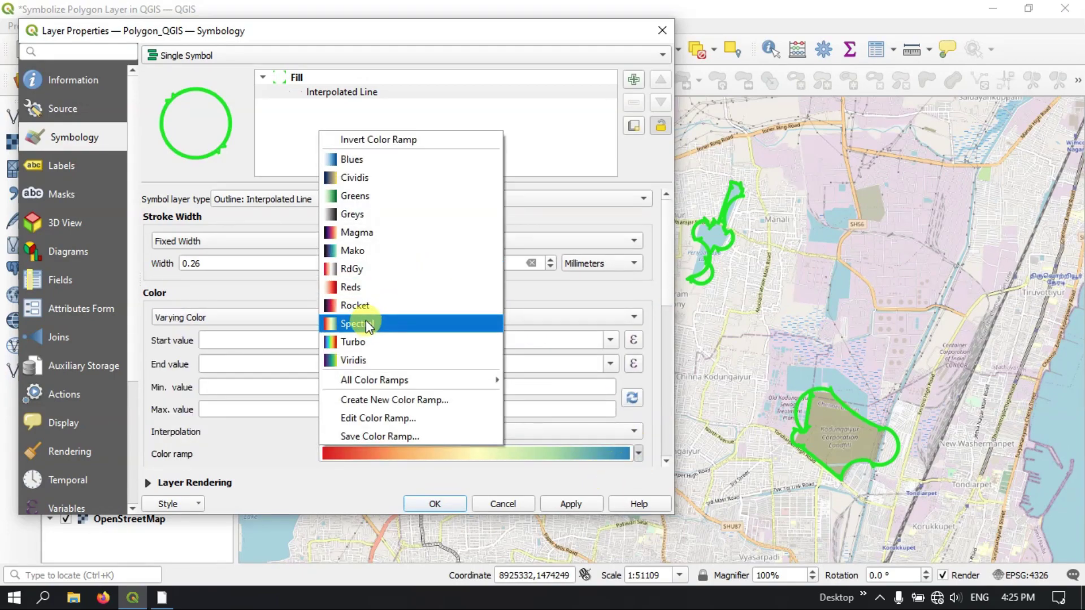
click(355, 196)
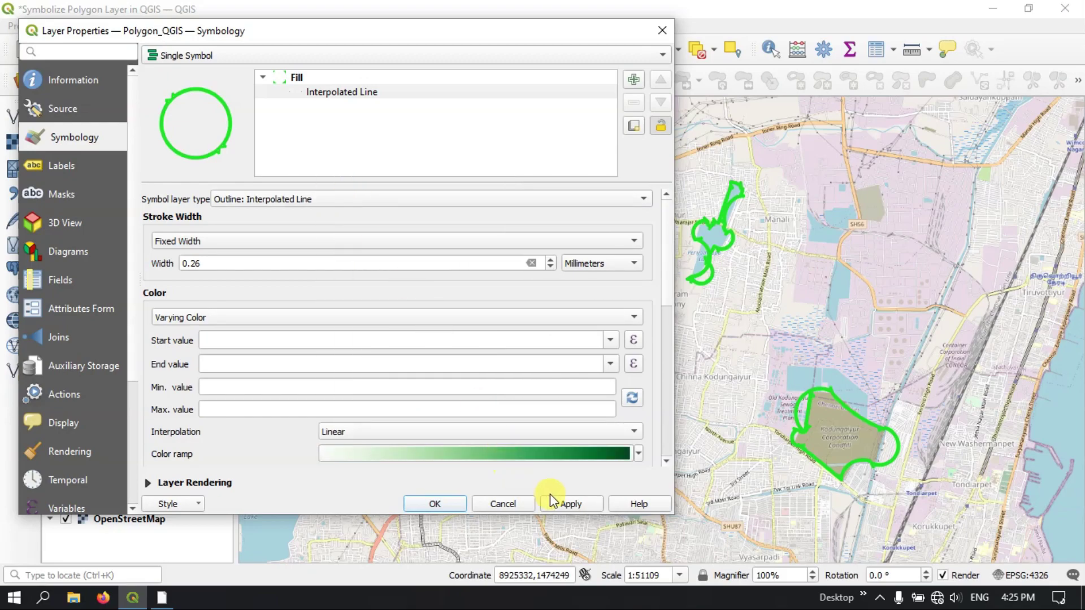
click(569, 503)
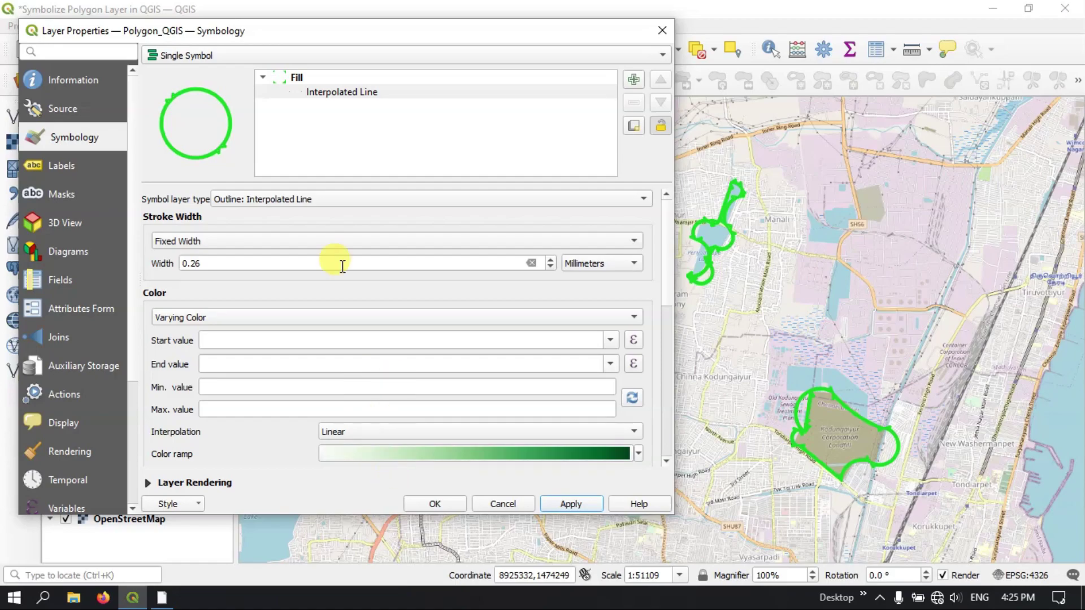
- Switch the symbol layer type to Simple Fill and back to Outline: Interpolated Line
click(228, 195)
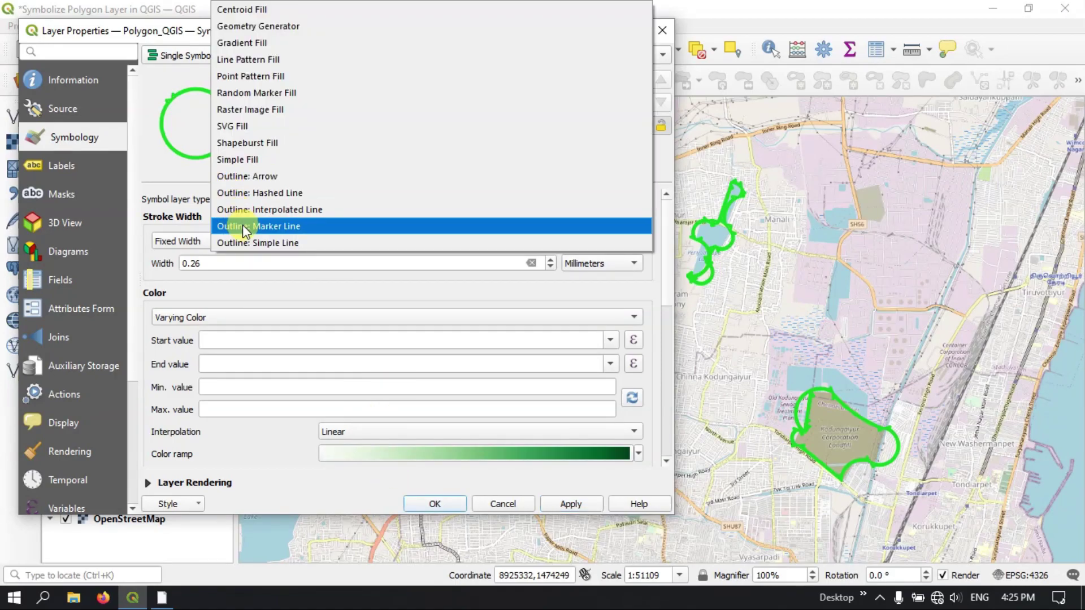
click(266, 162)
click(263, 200)
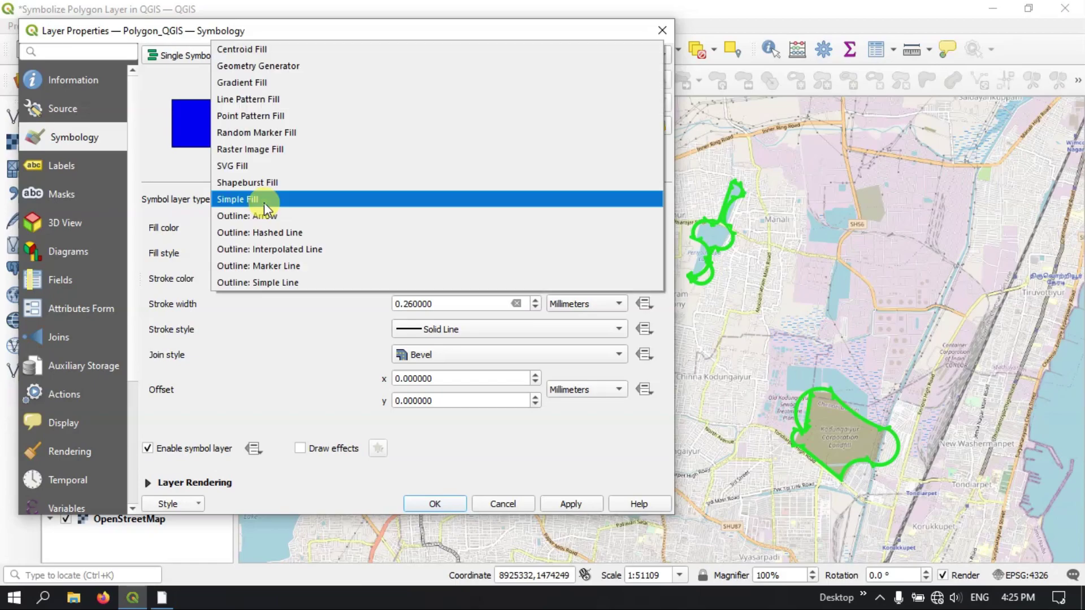
click(293, 251)
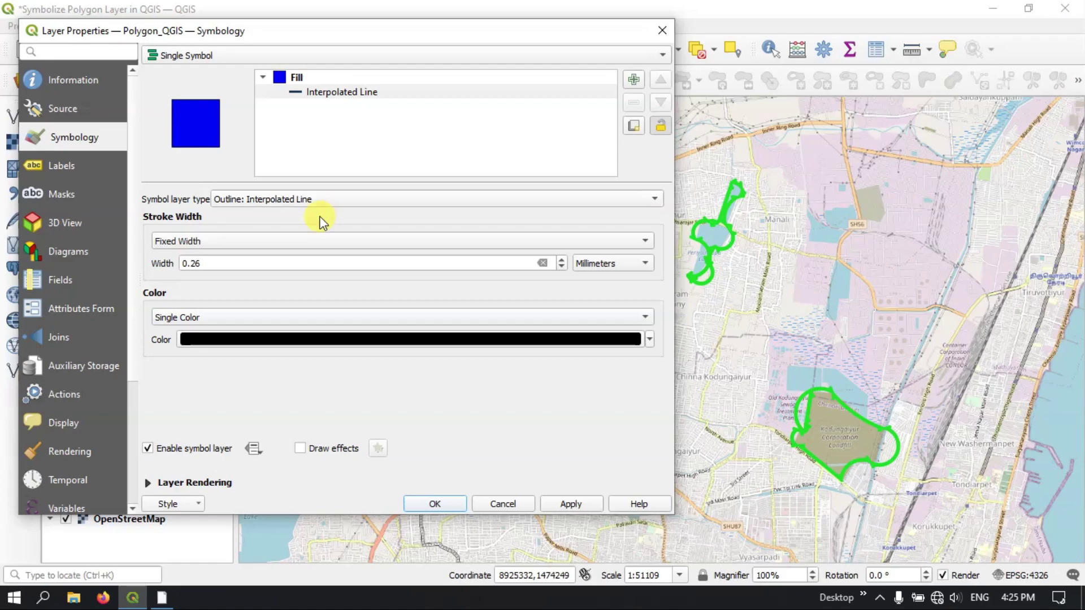
- Set the interpolated line to Varying Color with the Turbo color ramp and apply it
click(264, 317)
click(257, 334)
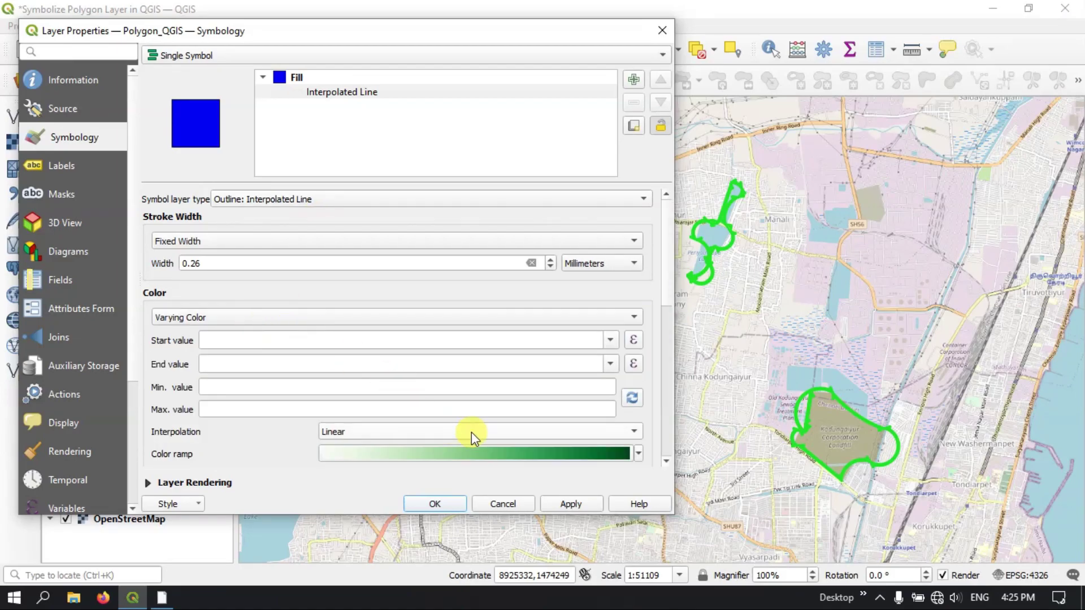
click(636, 455)
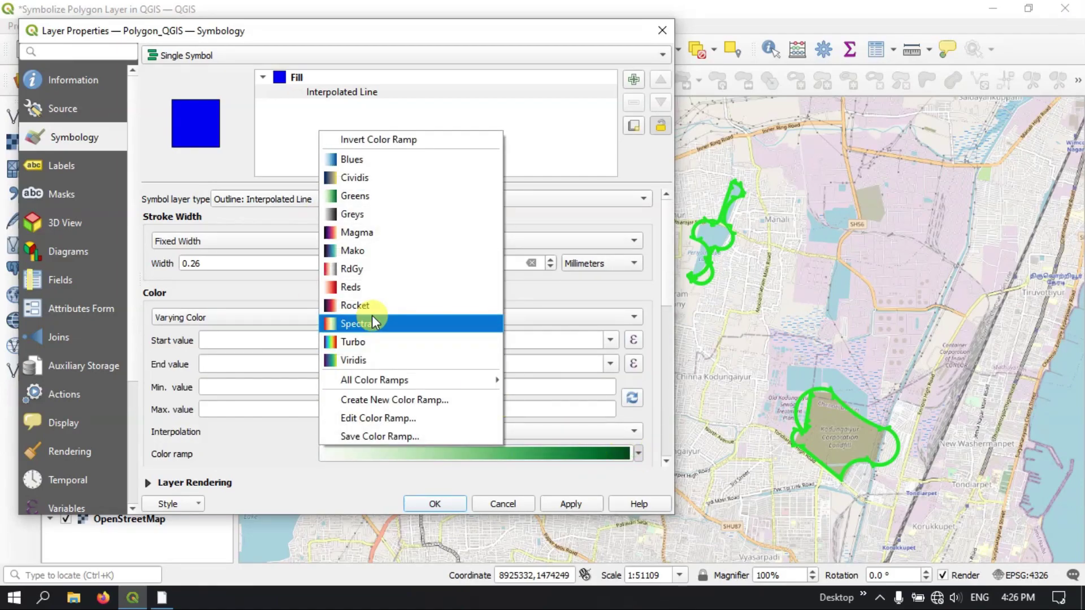
click(348, 339)
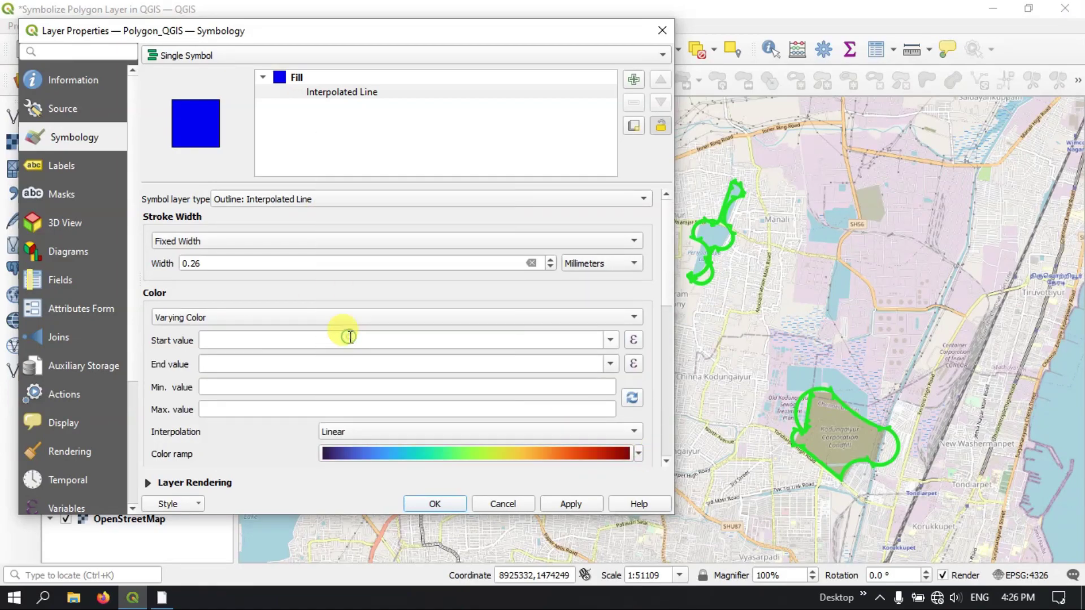
click(571, 505)
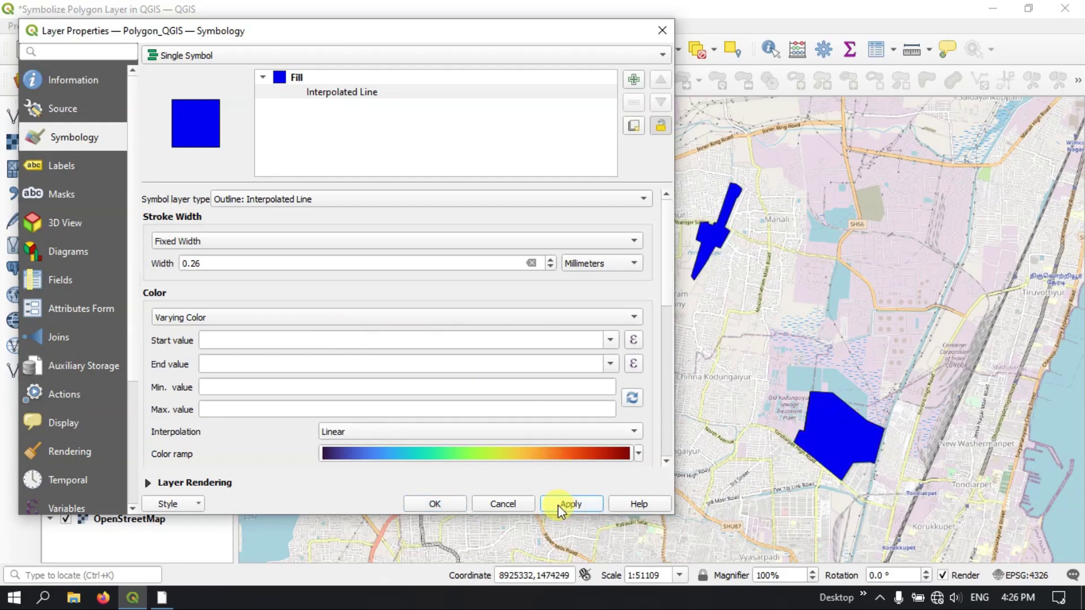
- Set the interpolated line's fixed stroke width to 5.26 mm, keeping the Varying Color mode
click(207, 267)
click(274, 203)
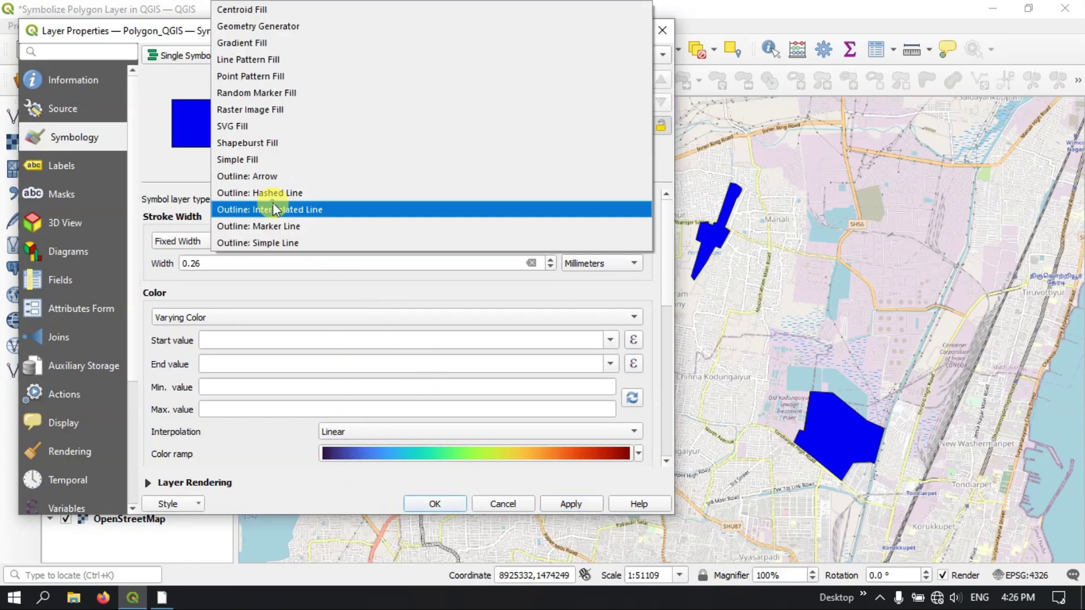
click(244, 212)
click(230, 312)
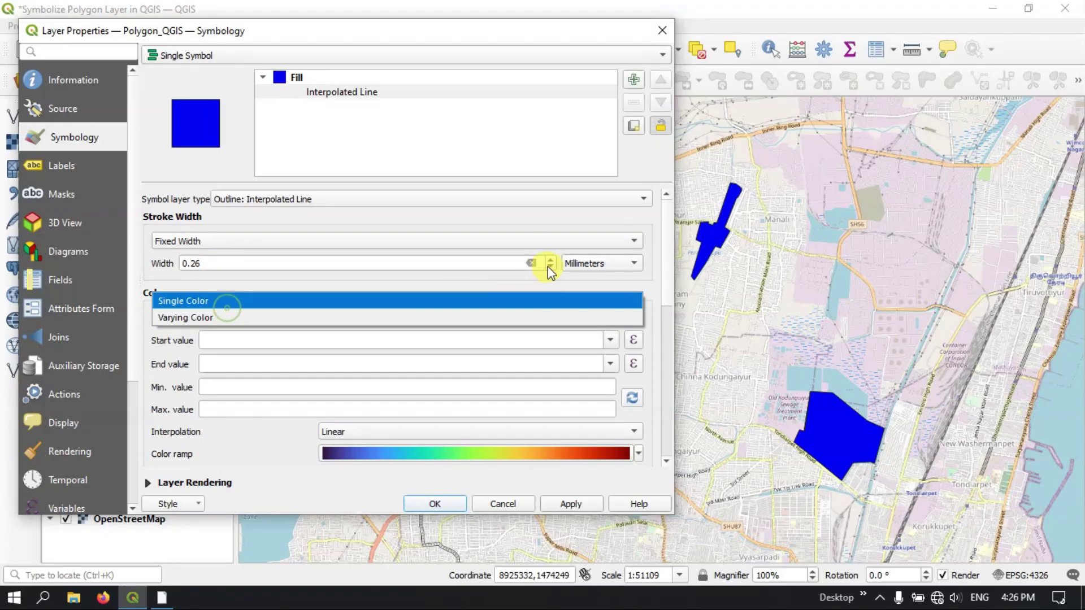
scroll(551, 261, up, 5)
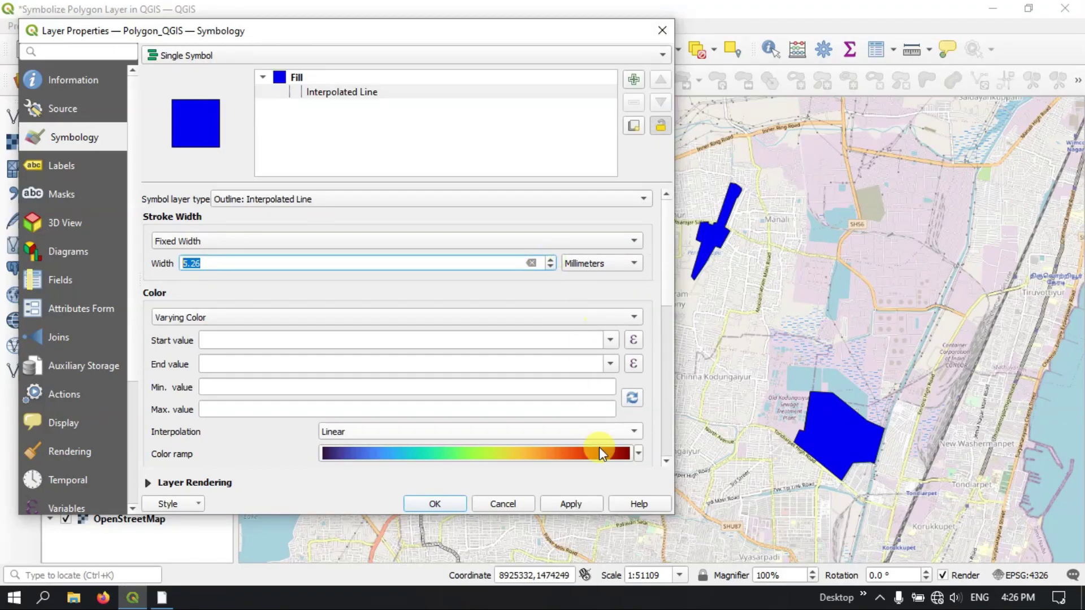
- Apply the interpolated line settings and keep its stroke width mode at Fixed Width
click(558, 511)
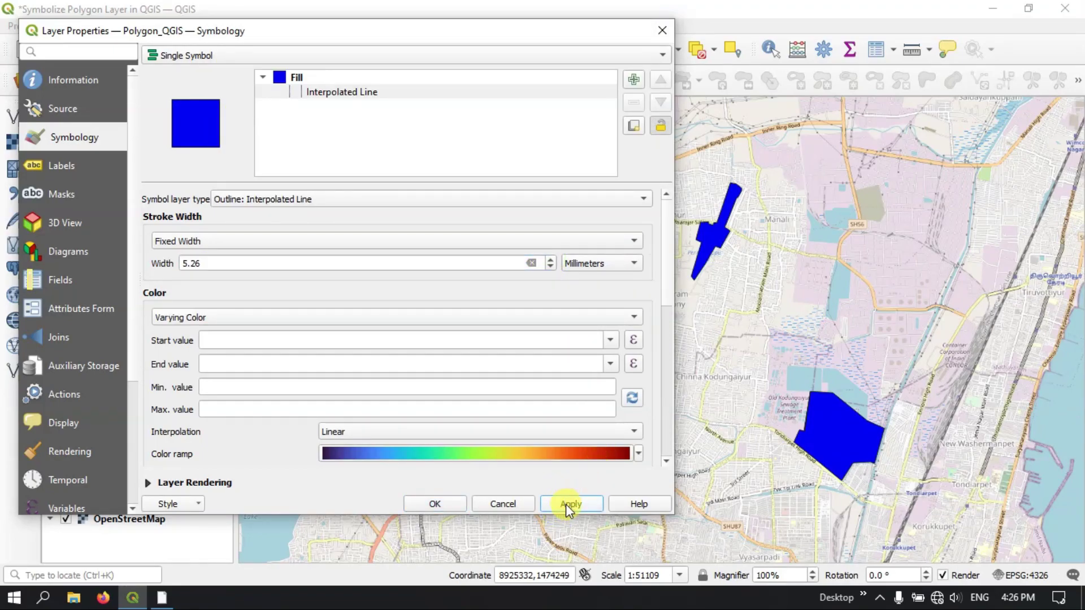
click(277, 236)
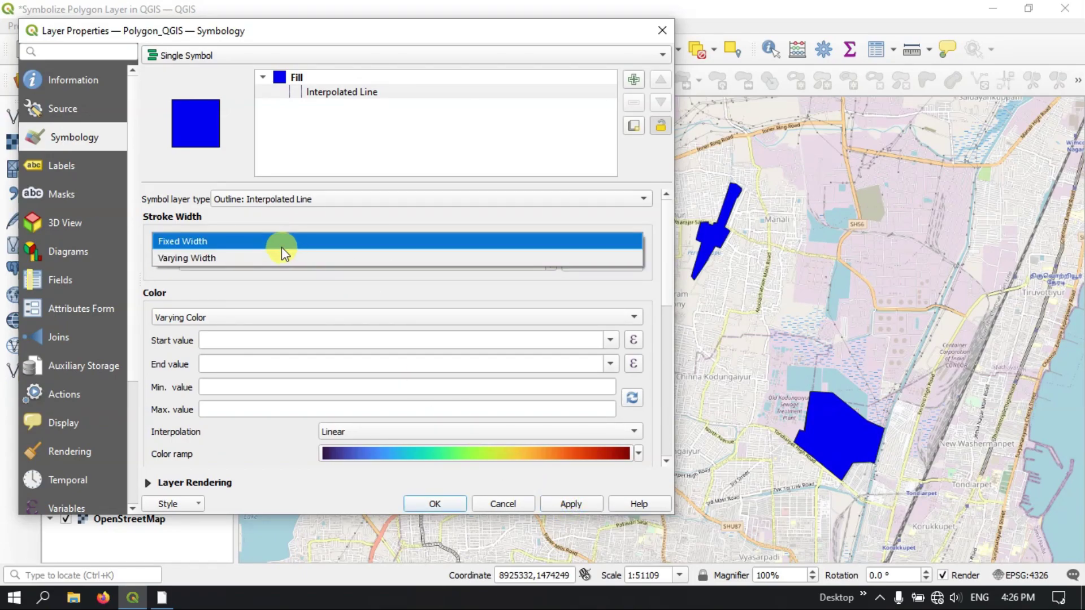
click(281, 244)
- Change the symbol layer type to Outline: Marker Line and apply it, first with default placement and again with a 6 mm marker interval
click(268, 199)
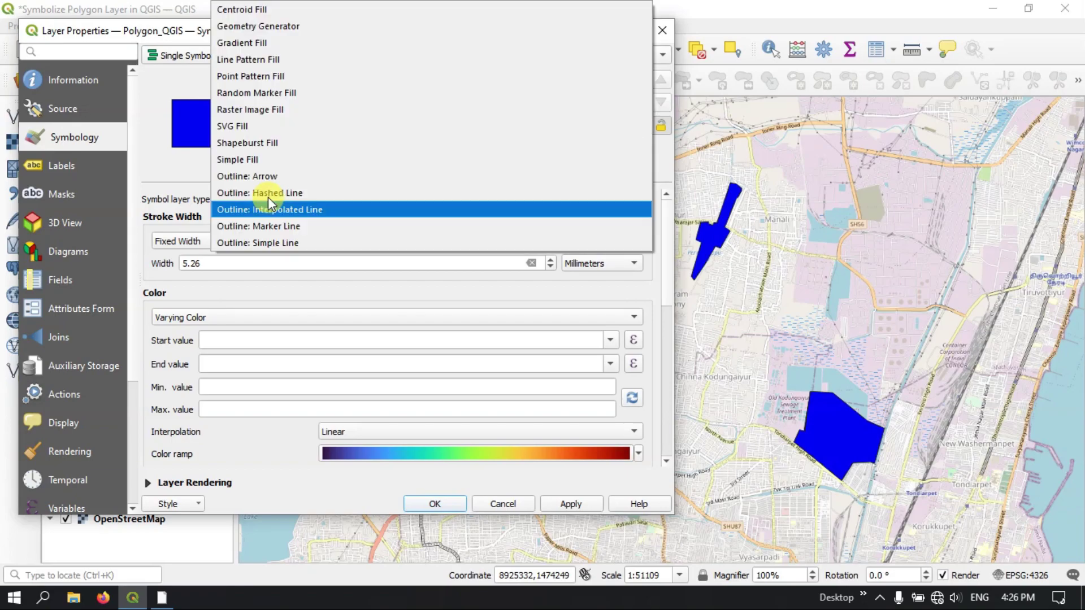
click(282, 226)
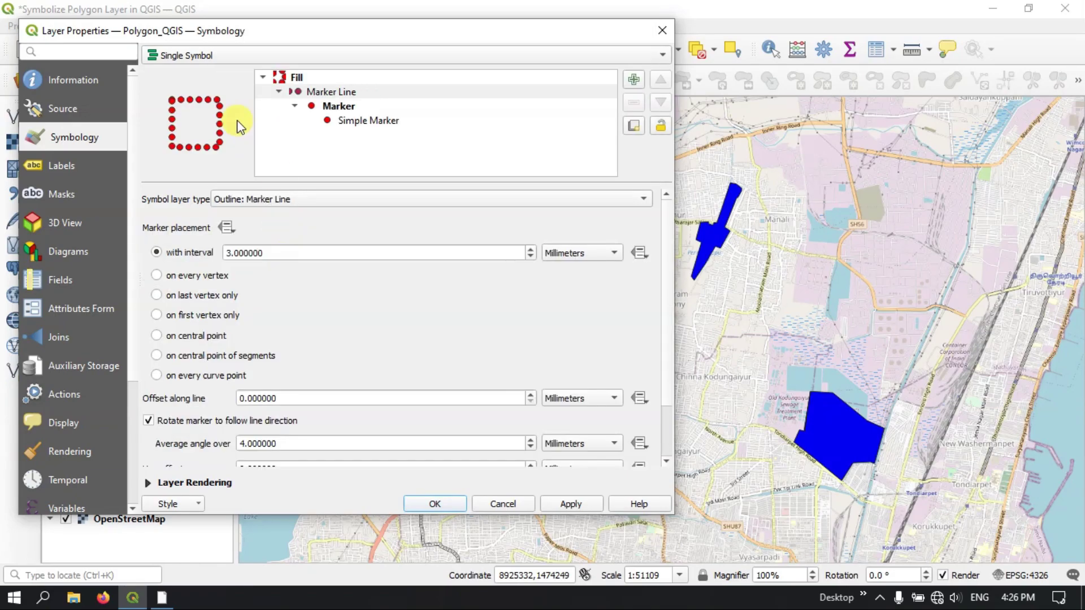
click(572, 503)
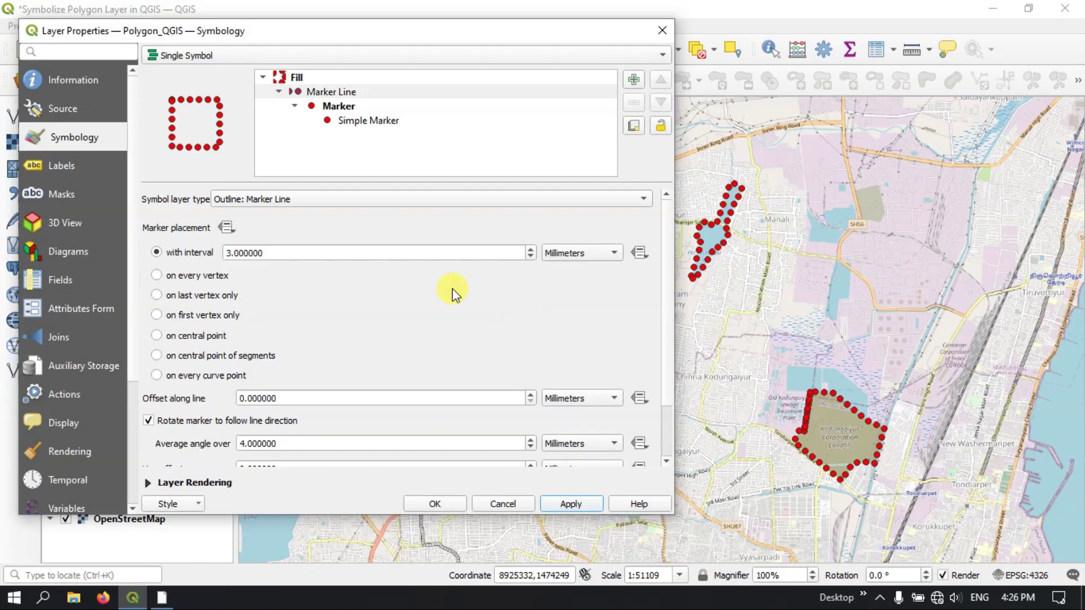
drag(232, 253, 217, 255)
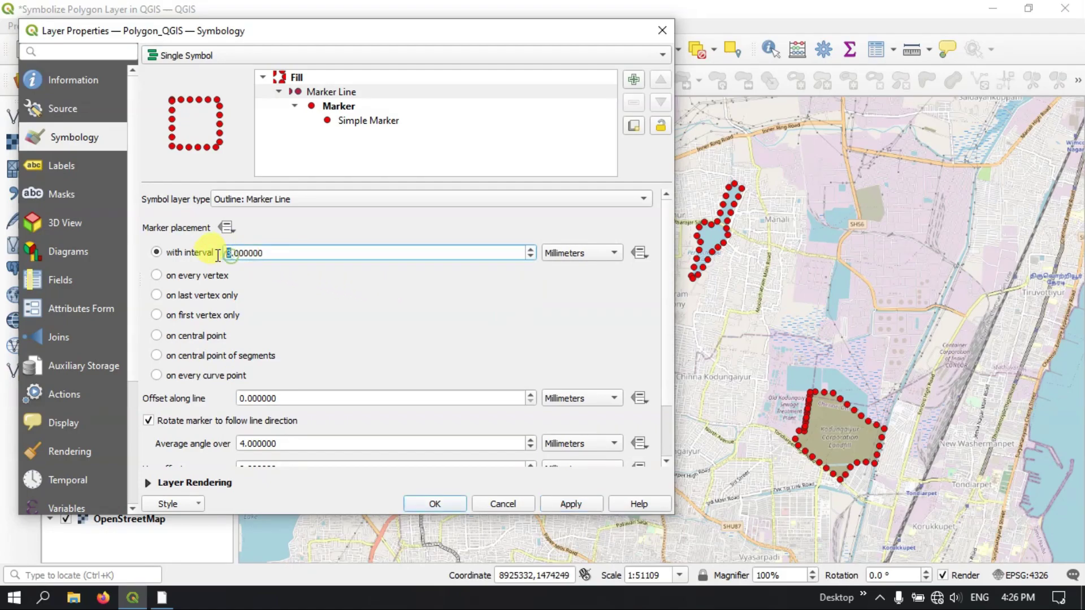
text(6)
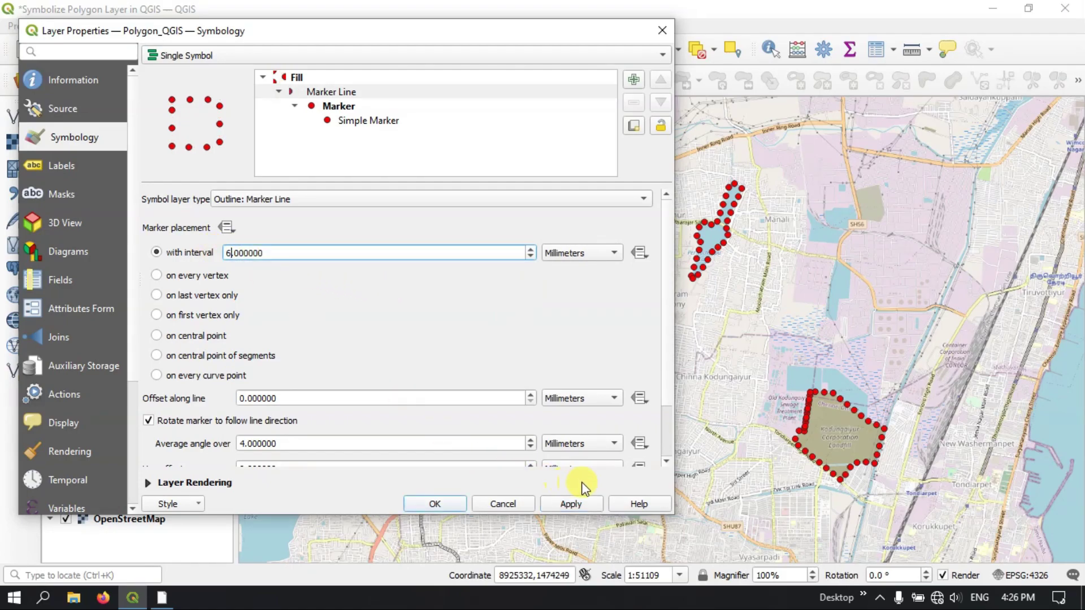
click(574, 503)
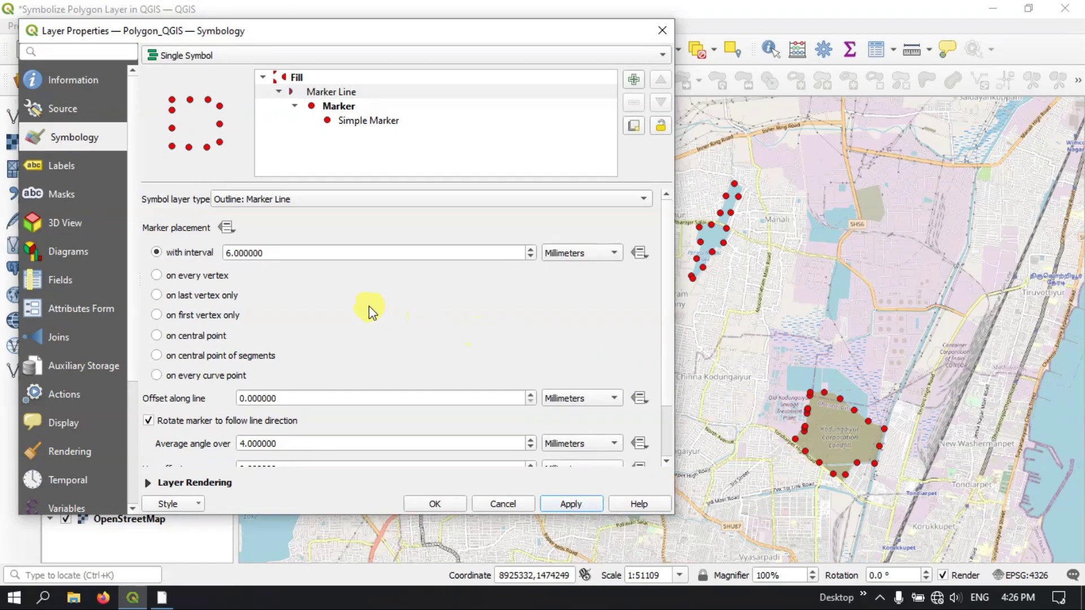
- Change the symbol layer type to Outline: Simple Line and apply it
click(323, 200)
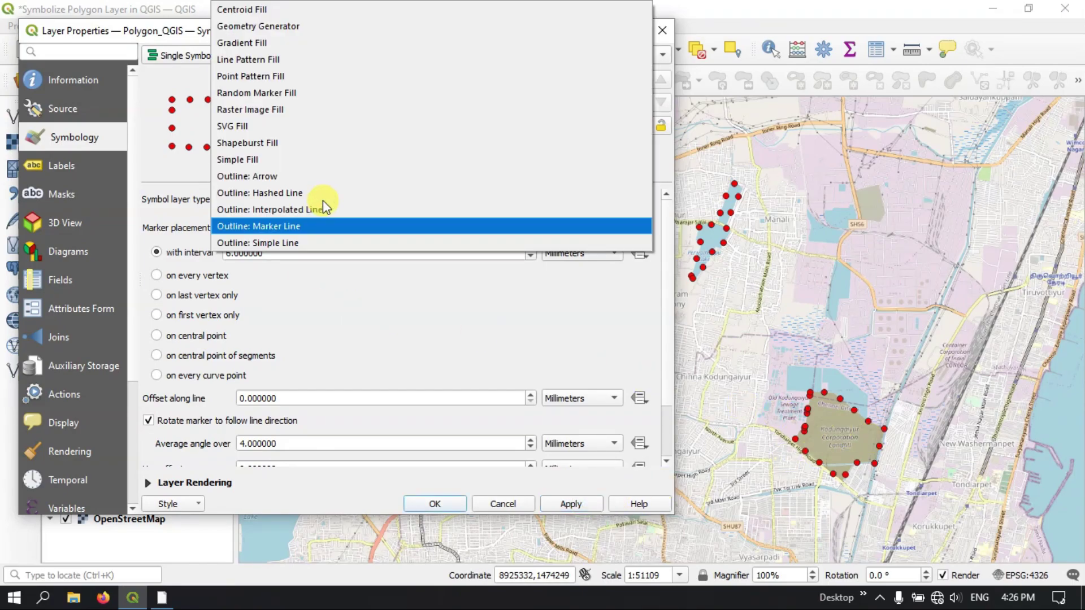
click(299, 242)
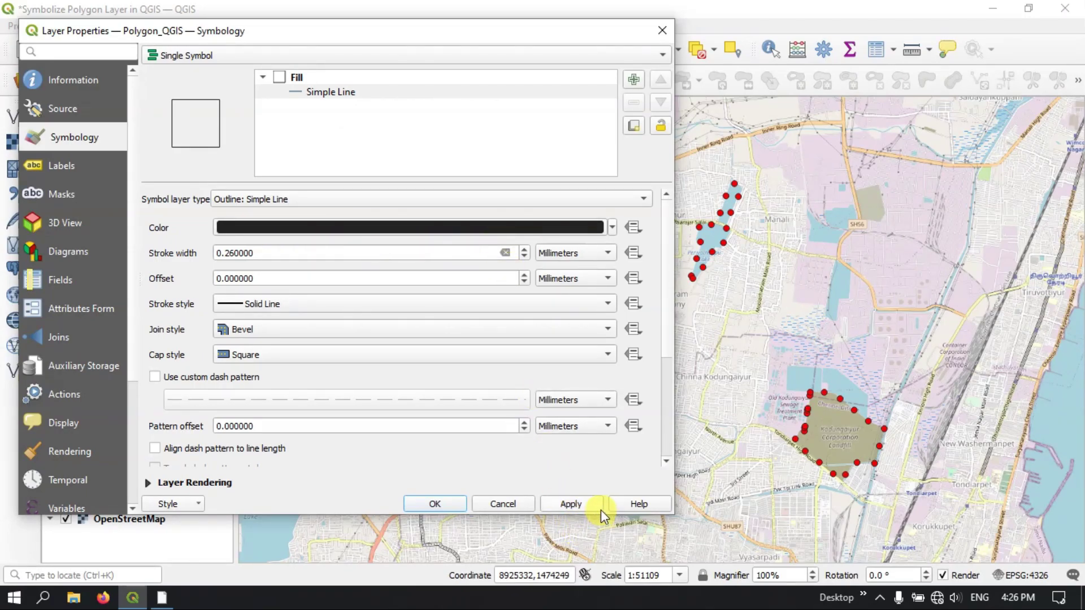
click(570, 504)
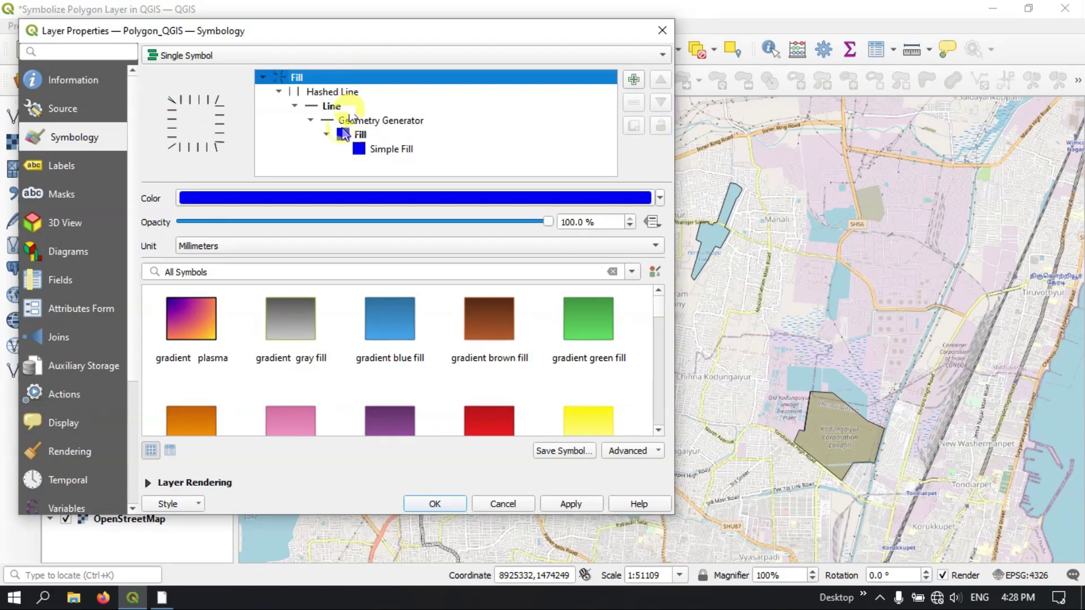
- Assign the "outline black" preset symbol to the Polygon_QGIS fill, apply it and close the layer properties
click(223, 149)
scroll(497, 368, down, 5)
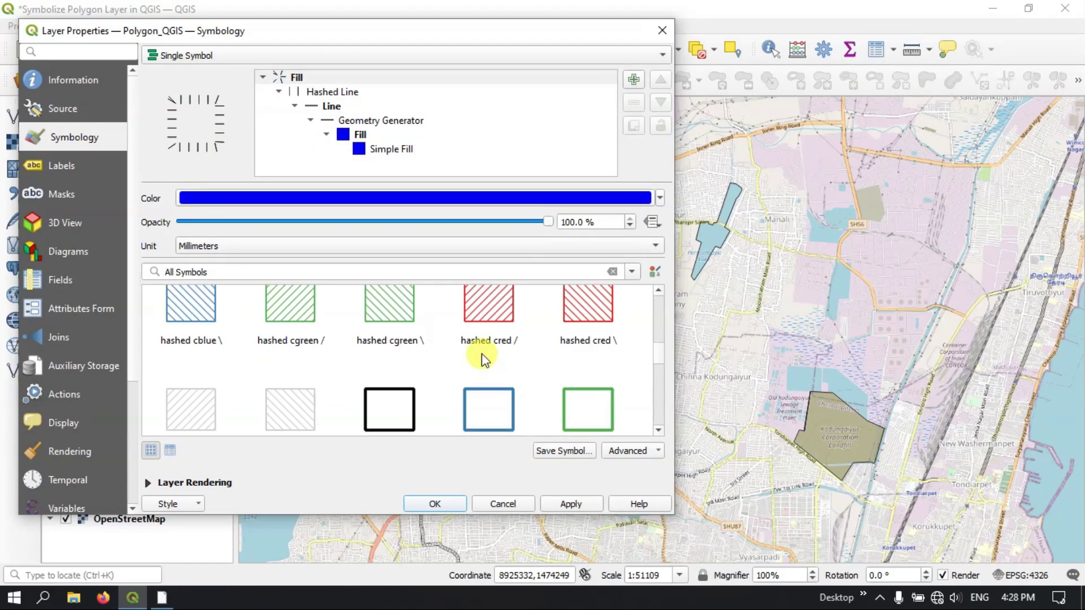
scroll(391, 360, up, 1)
click(377, 403)
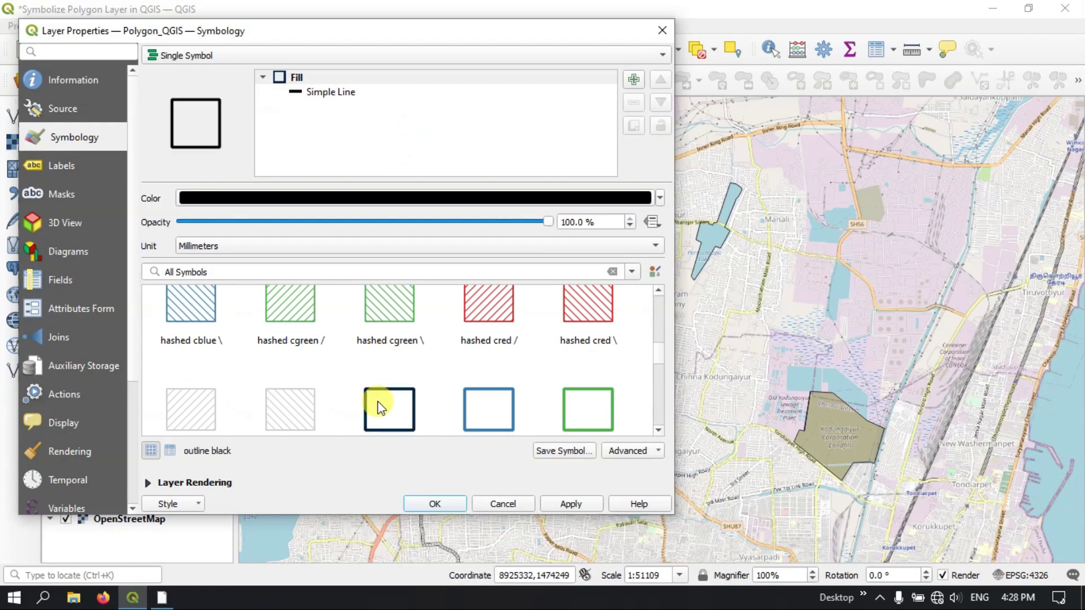
click(570, 503)
click(459, 506)
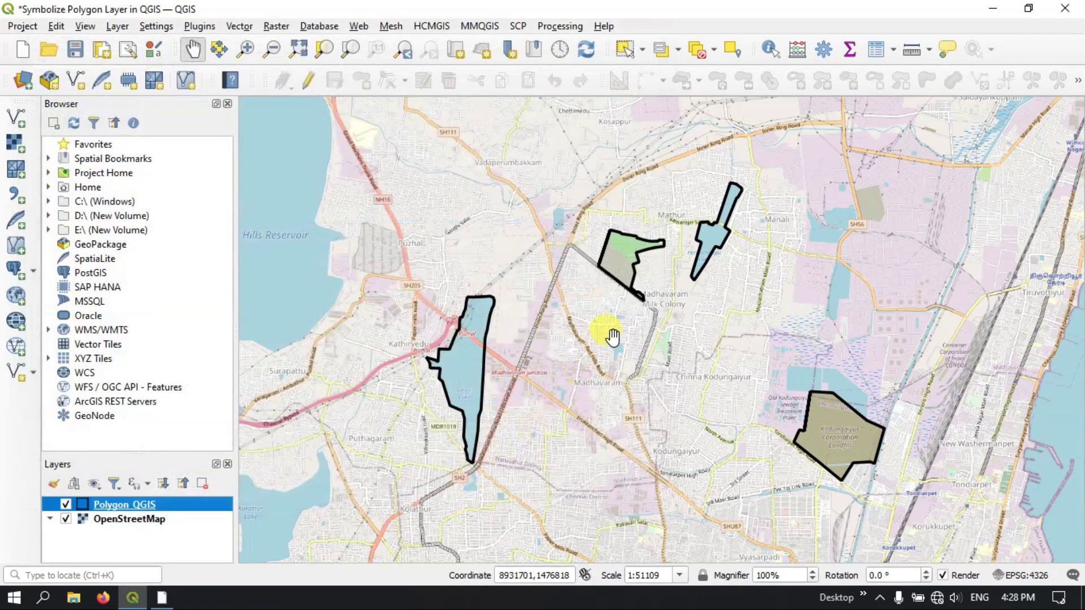
- Examine the black polygon outlines around Madhavaram against the OpenStreetMap base map
scroll(611, 334, down, 1)
scroll(614, 337, up, 2)
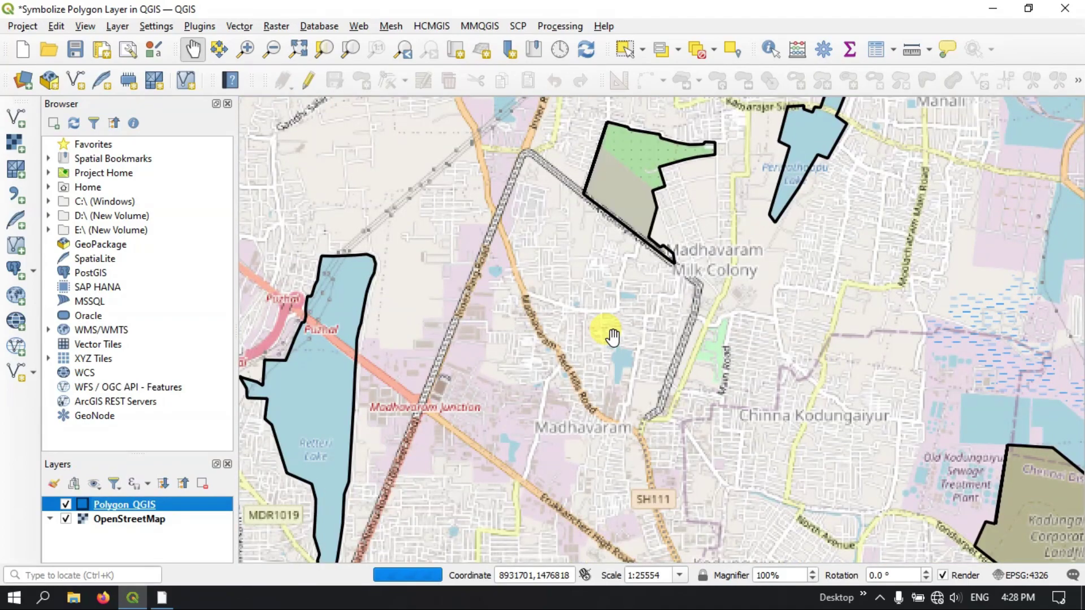
scroll(613, 337, down, 1)
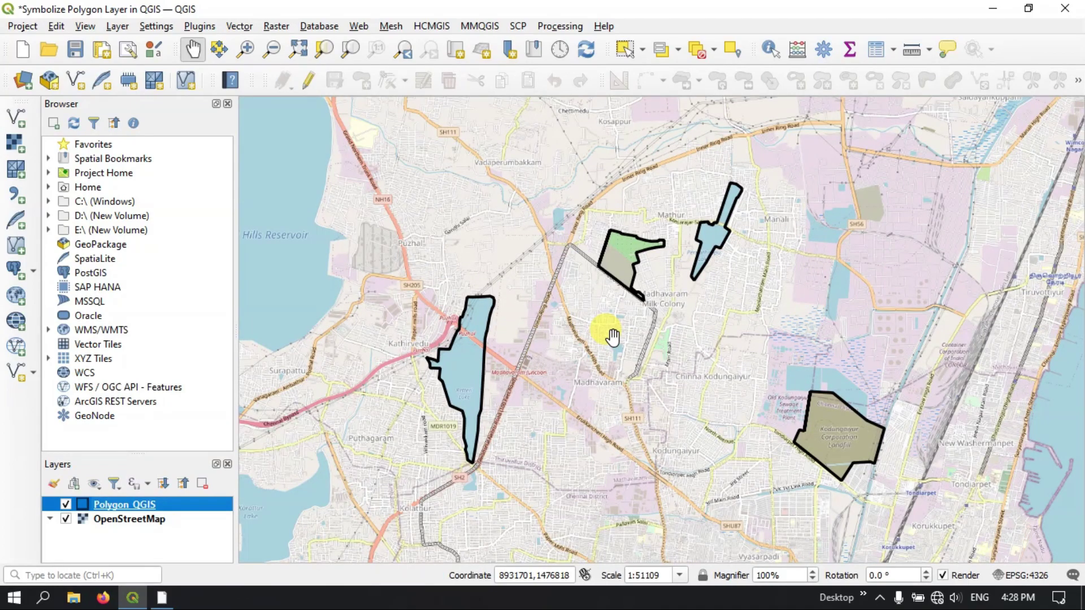
scroll(613, 337, up, 1)
scroll(613, 337, down, 1)
scroll(613, 336, up, 1)
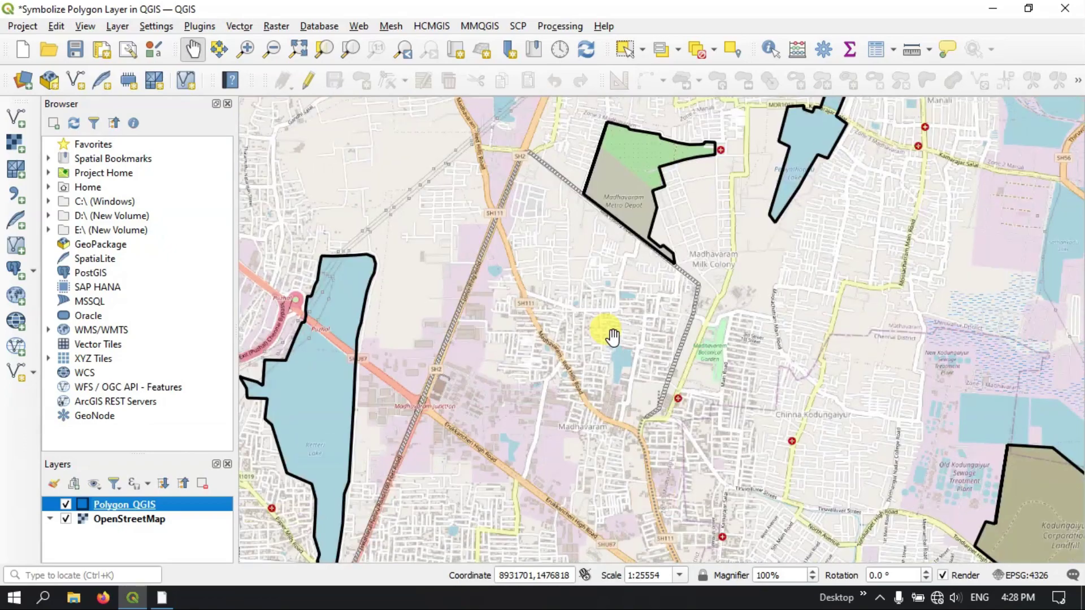
scroll(613, 337, down, 1)
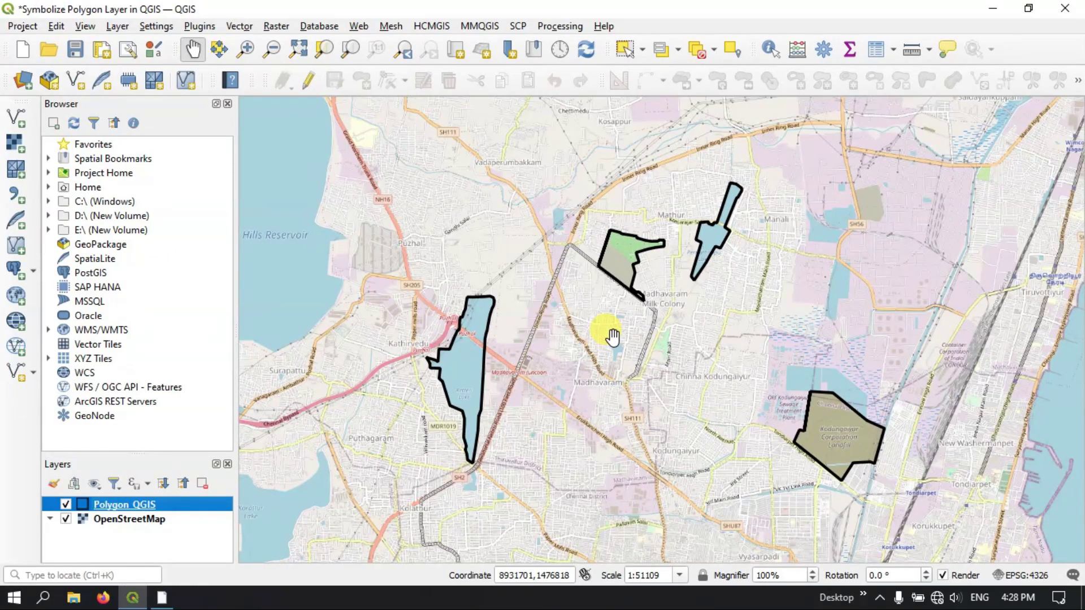
scroll(669, 262, up, 1)
scroll(672, 265, up, 1)
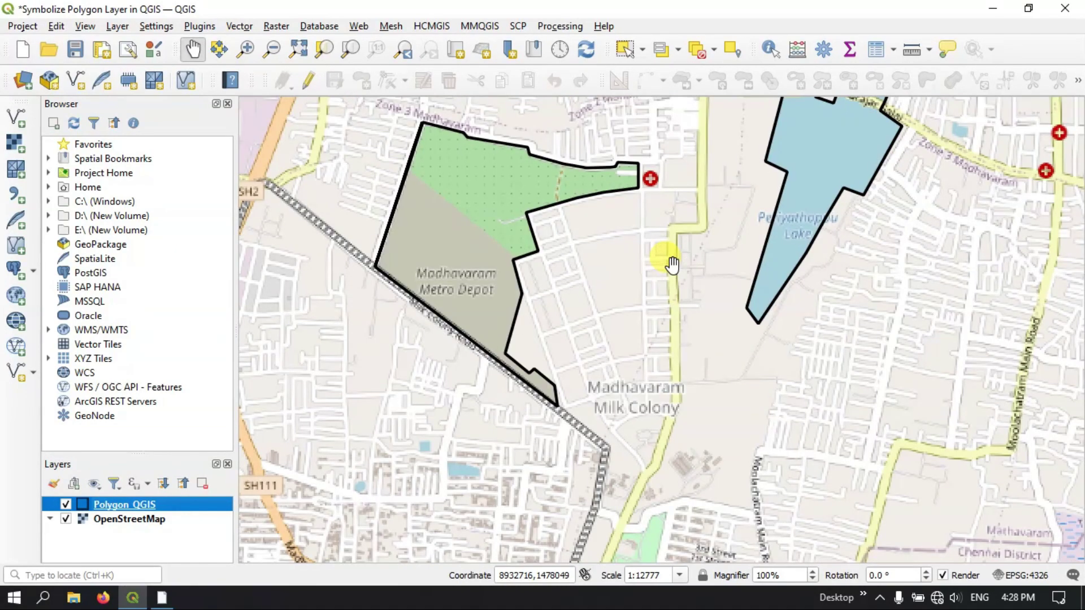
scroll(673, 264, down, 1)
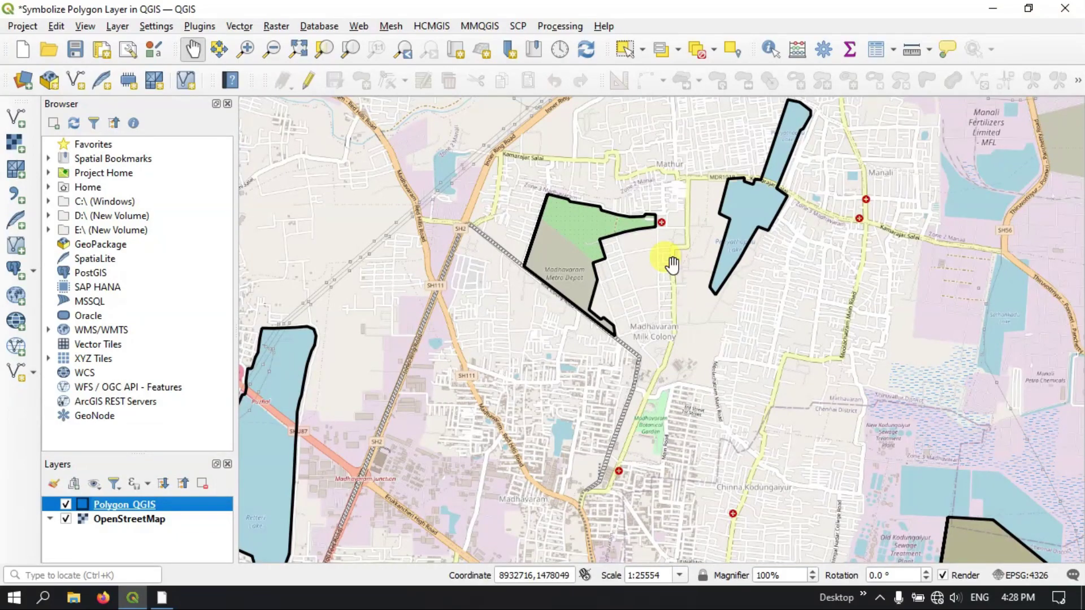
scroll(672, 264, down, 1)
click(165, 598)
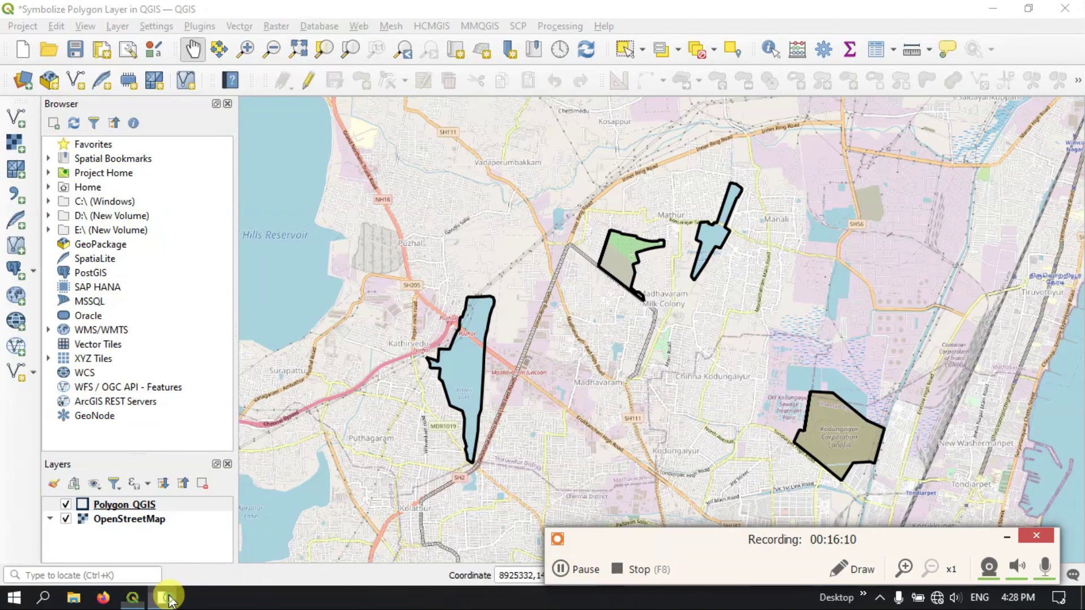